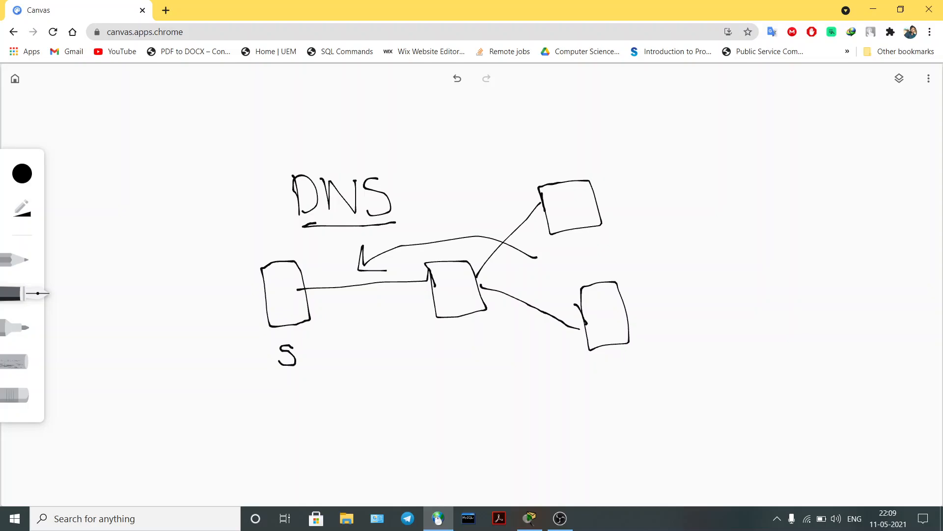
{"action": "scroll", "coordinate": [472, 285], "scroll_direction": "down", "scroll_amount": 1}
{"action": "scroll", "coordinate": [472, 285], "scroll_direction": "up", "scroll_amount": 2}
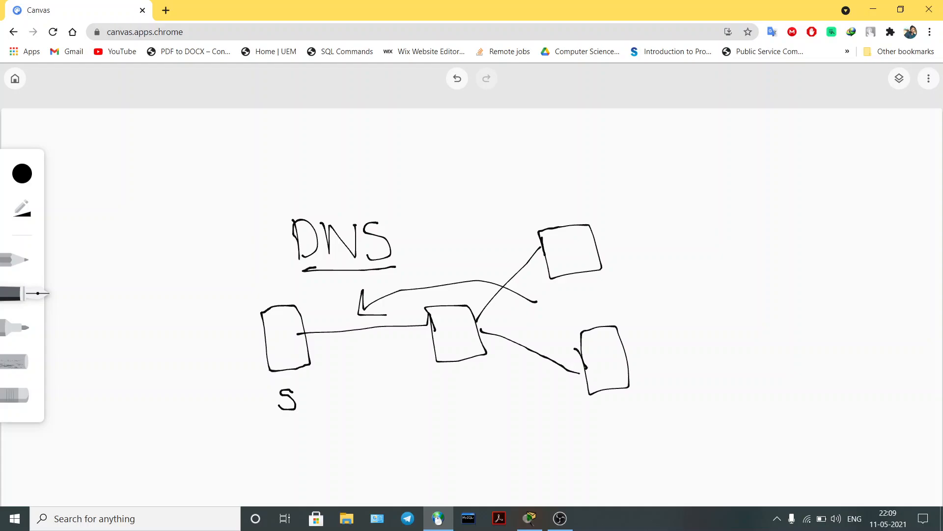
{"action": "mouse_move", "coordinate": [466, 181]}
{"action": "left_mouse_down"}
{"action": "mouse_move", "coordinate": [480, 192]}
{"action": "mouse_move", "coordinate": [492, 183]}
{"action": "mouse_move", "coordinate": [513, 201]}
{"action": "mouse_move", "coordinate": [531, 183]}
{"action": "mouse_move", "coordinate": [559, 196]}
{"action": "mouse_move", "coordinate": [568, 172]}
{"action": "left_mouse_up"}
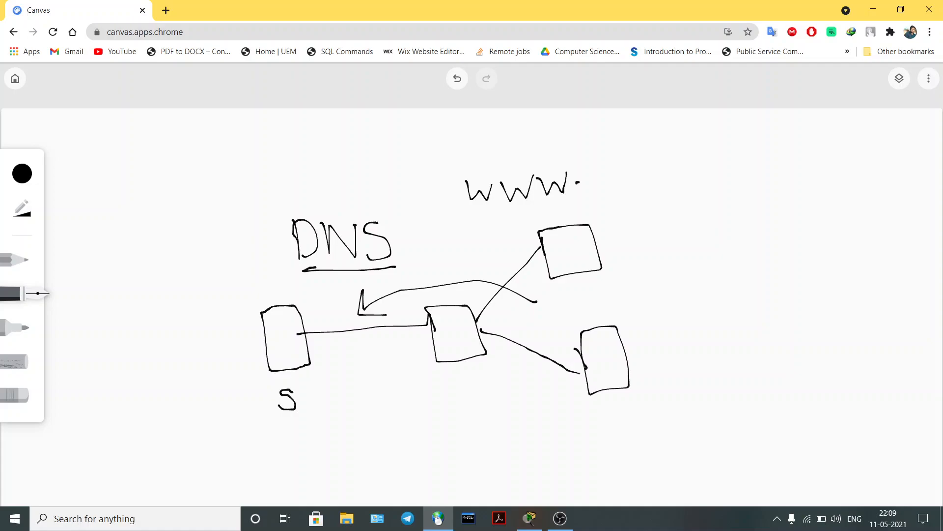
{"action": "mouse_move", "coordinate": [469, 214]}
{"action": "left_mouse_down"}
{"action": "mouse_move", "coordinate": [691, 206]}
{"action": "mouse_move", "coordinate": [669, 161]}
{"action": "mouse_move", "coordinate": [462, 170]}
{"action": "mouse_move", "coordinate": [474, 215]}
{"action": "left_mouse_up"}
{"action": "mouse_move", "coordinate": [444, 147]}
{"action": "left_mouse_down"}
{"action": "mouse_move", "coordinate": [452, 166]}
{"action": "mouse_move", "coordinate": [481, 163]}
{"action": "mouse_move", "coordinate": [487, 140]}
{"action": "mouse_move", "coordinate": [495, 165]}
{"action": "mouse_move", "coordinate": [501, 152]}
{"action": "left_mouse_up"}
{"action": "mouse_move", "coordinate": [527, 129]}
{"action": "left_mouse_down"}
{"action": "mouse_move", "coordinate": [524, 146]}
{"action": "mouse_move", "coordinate": [530, 133]}
{"action": "left_mouse_up"}
{"action": "mouse_move", "coordinate": [535, 143]}
{"action": "left_mouse_down"}
{"action": "mouse_move", "coordinate": [565, 144]}
{"action": "mouse_move", "coordinate": [560, 126]}
{"action": "left_mouse_up"}
{"action": "mouse_move", "coordinate": [570, 141]}
{"action": "left_mouse_down"}
{"action": "mouse_move", "coordinate": [588, 147]}
{"action": "mouse_move", "coordinate": [583, 127]}
{"action": "left_mouse_up"}
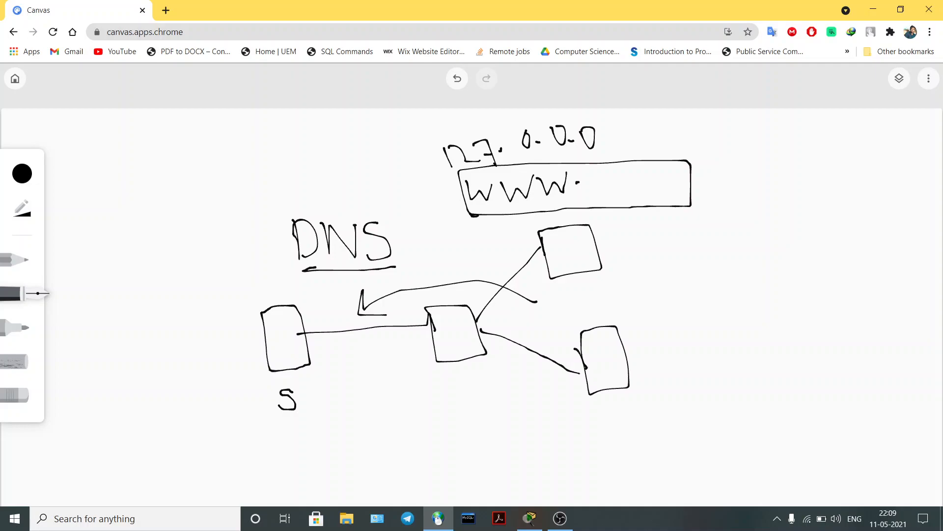
{"action": "mouse_move", "coordinate": [597, 177]}
{"action": "left_mouse_down"}
{"action": "mouse_move", "coordinate": [601, 169]}
{"action": "mouse_move", "coordinate": [640, 199]}
{"action": "mouse_move", "coordinate": [648, 166]}
{"action": "mouse_move", "coordinate": [654, 184]}
{"action": "left_mouse_up"}
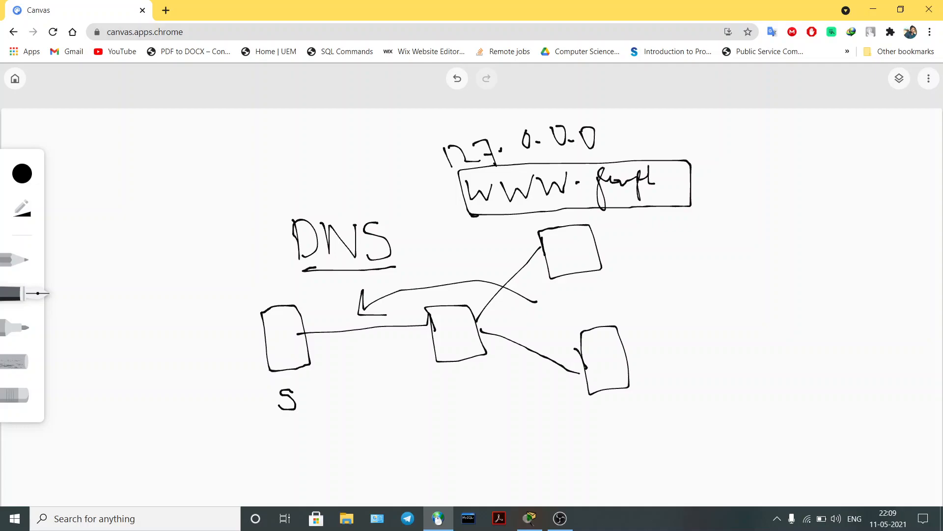
{"action": "left_click_drag", "start_coordinate": [428, 203], "coordinate": [479, 179]}
Step: Handwrite ".com" and ".edu" to the right of the network sketch, tick both, and draw lines above and below ".edu"
{"action": "mouse_move", "coordinate": [752, 282]}
{"action": "left_mouse_down"}
{"action": "mouse_move", "coordinate": [770, 304]}
{"action": "mouse_move", "coordinate": [792, 290]}
{"action": "mouse_move", "coordinate": [804, 295]}
{"action": "left_mouse_up"}
{"action": "left_click_drag", "start_coordinate": [751, 333], "coordinate": [817, 327]}
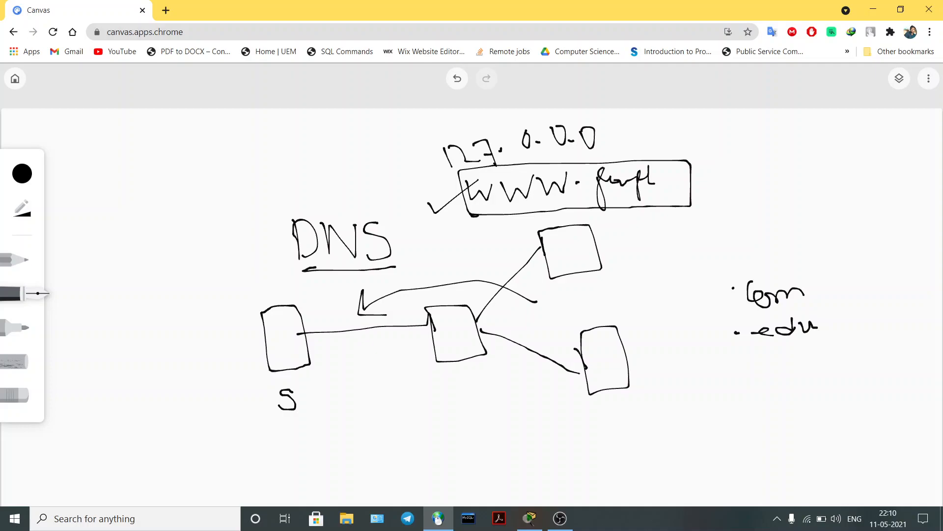
{"action": "left_click_drag", "start_coordinate": [704, 289], "coordinate": [723, 289]}
{"action": "left_click_drag", "start_coordinate": [709, 326], "coordinate": [739, 319]}
{"action": "left_click_drag", "start_coordinate": [737, 351], "coordinate": [825, 345]}
{"action": "left_click_drag", "start_coordinate": [741, 319], "coordinate": [792, 318]}
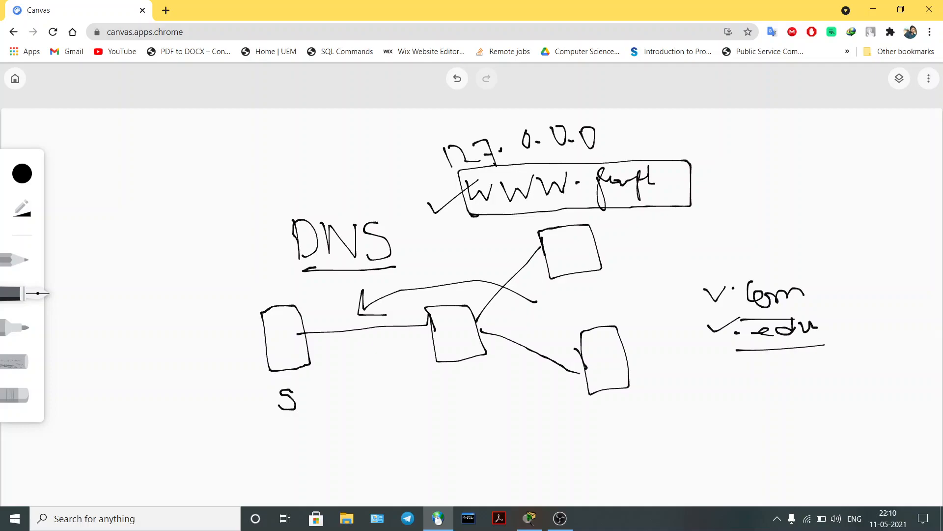
Step: Switch to Cisco Packet Tracer and place two PCs, one above the other, with a server to their left
{"action": "left_click", "coordinate": [530, 518]}
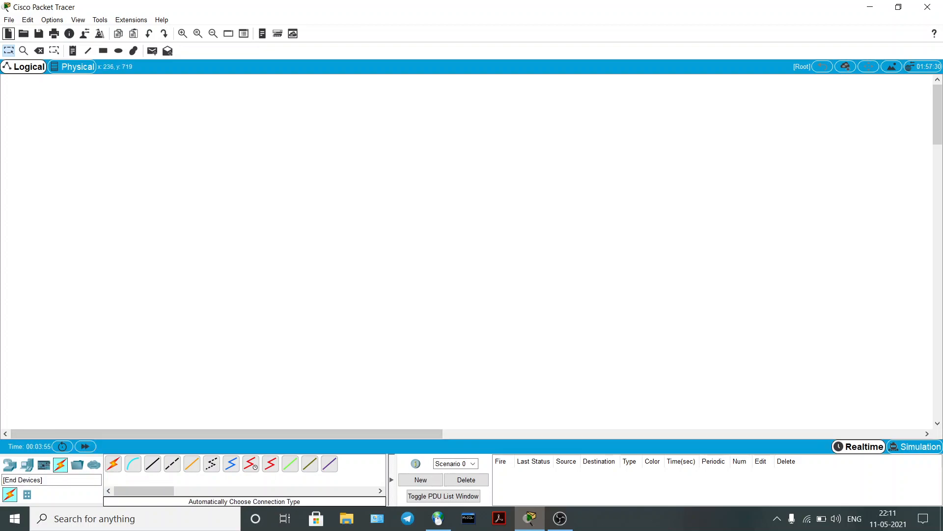
{"action": "left_click", "coordinate": [10, 465]}
{"action": "left_click", "coordinate": [27, 494]}
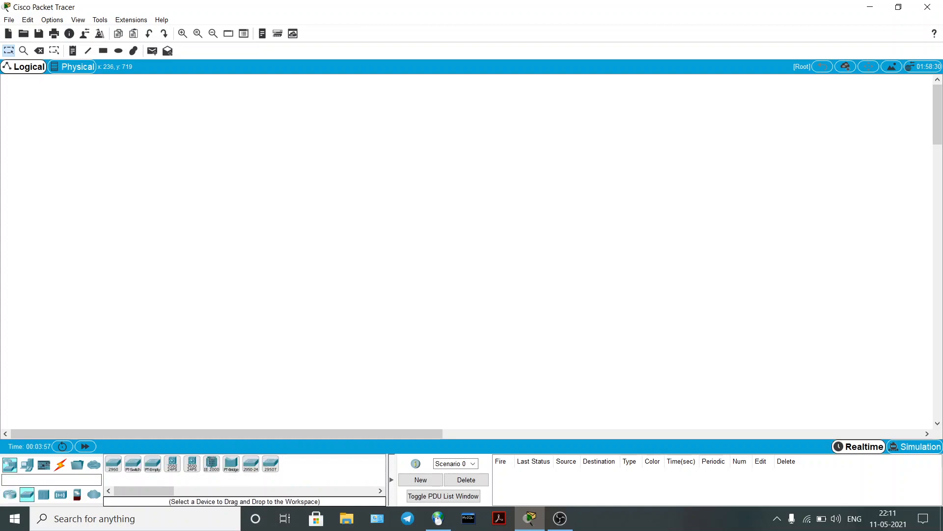
{"action": "left_click", "coordinate": [27, 465]}
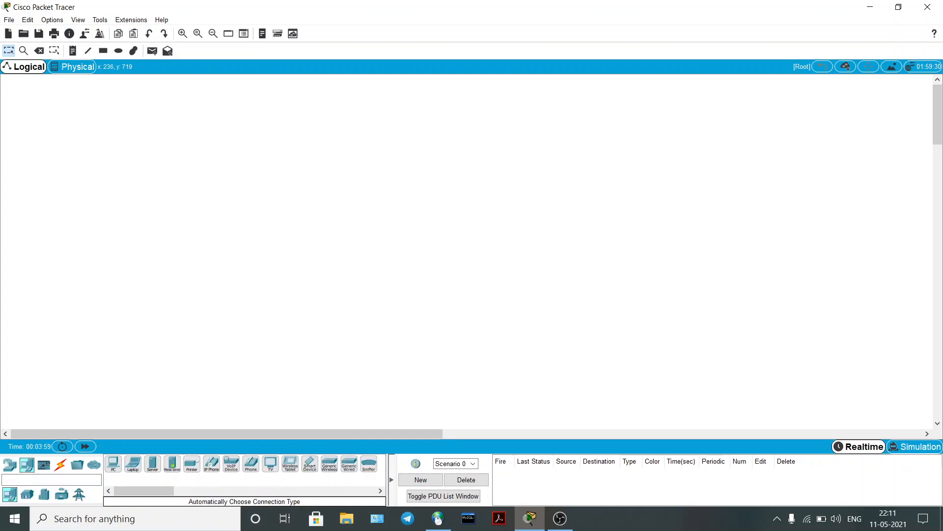
{"action": "left_click_drag", "start_coordinate": [113, 464], "coordinate": [498, 215]}
{"action": "left_click_drag", "start_coordinate": [113, 463], "coordinate": [499, 308]}
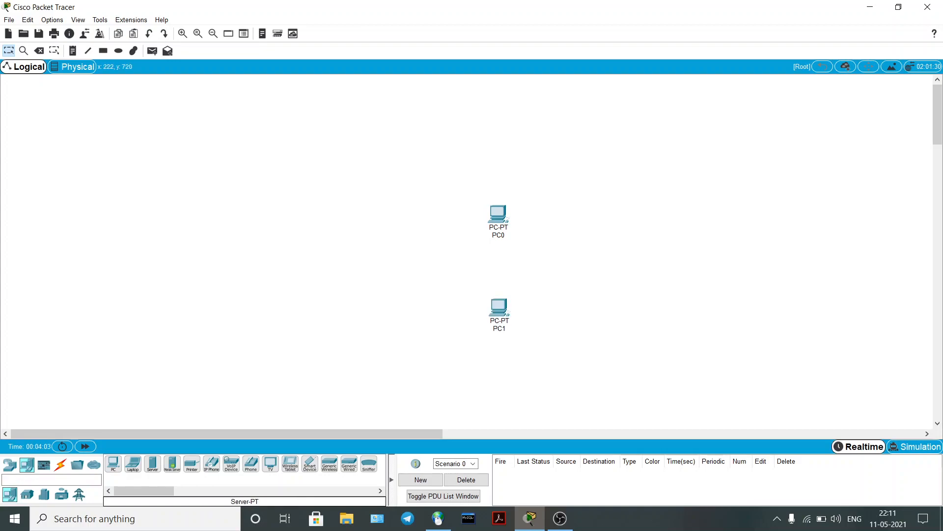
{"action": "left_click_drag", "start_coordinate": [153, 463], "coordinate": [200, 256]}
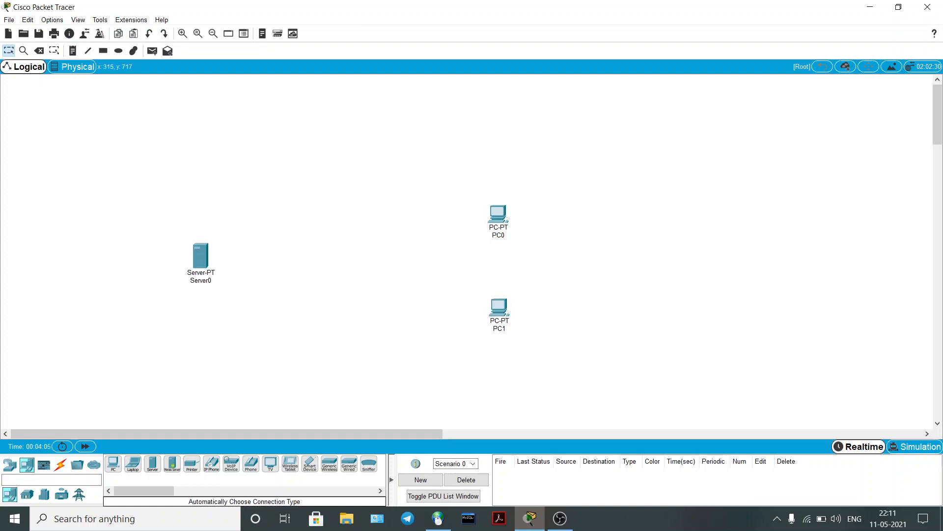
Step: Place a 2950-24 switch in the workspace between the server and the two PCs
{"action": "left_click", "coordinate": [9, 464]}
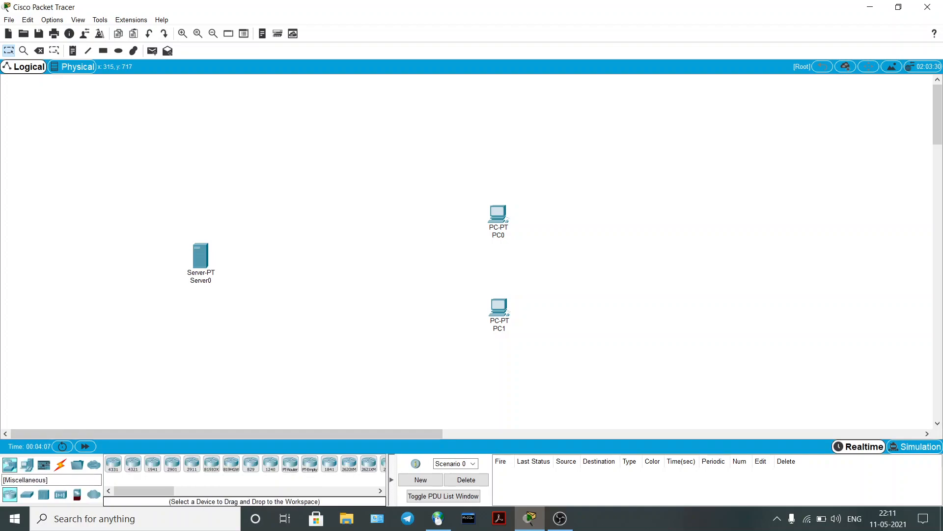
{"action": "left_click", "coordinate": [27, 494]}
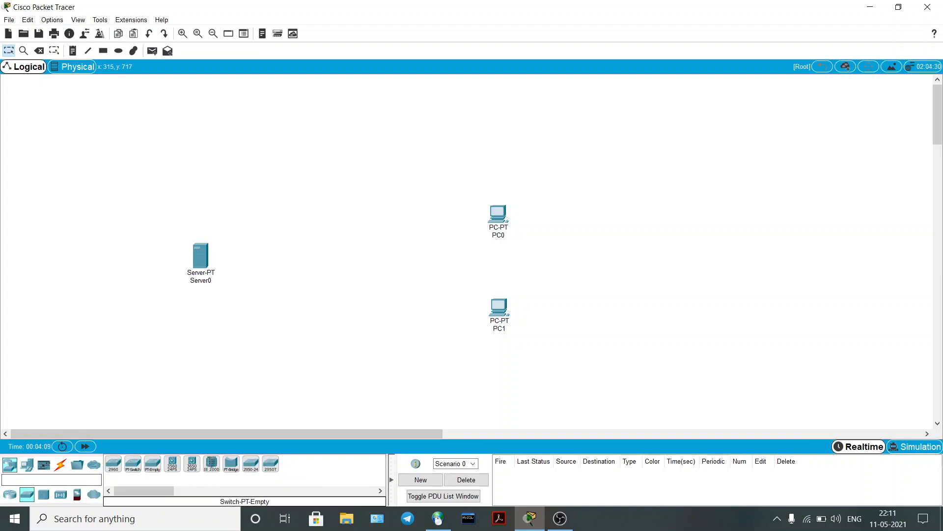
{"action": "left_click_drag", "start_coordinate": [250, 463], "coordinate": [333, 275]}
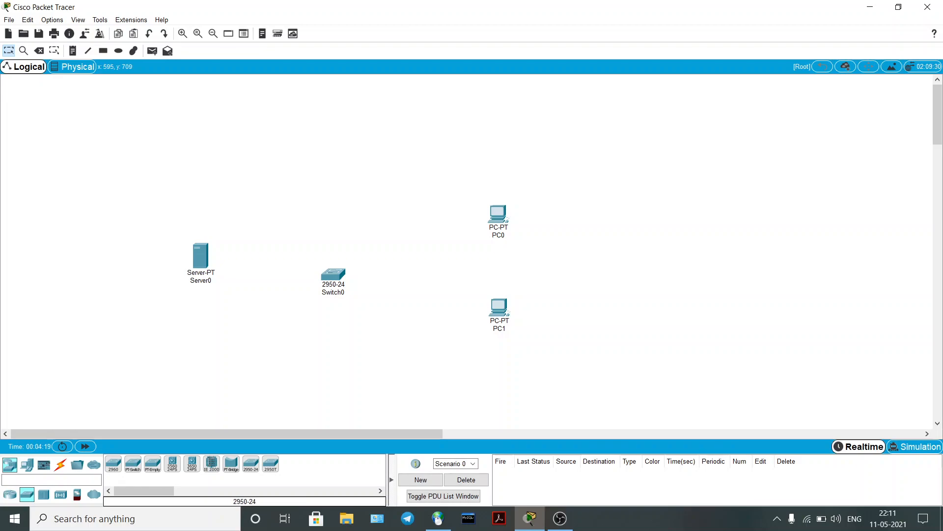
Step: Cable Server0, PC0 and PC1 to Switch0 using the automatically chosen connection type
{"action": "left_click", "coordinate": [61, 465]}
{"action": "left_click", "coordinate": [113, 463]}
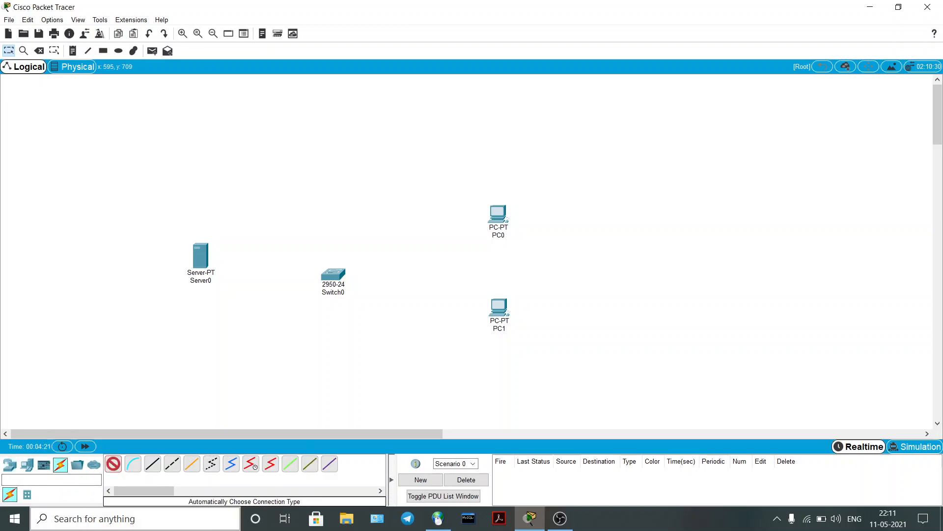
{"action": "left_click", "coordinate": [199, 280]}
{"action": "left_click", "coordinate": [336, 277]}
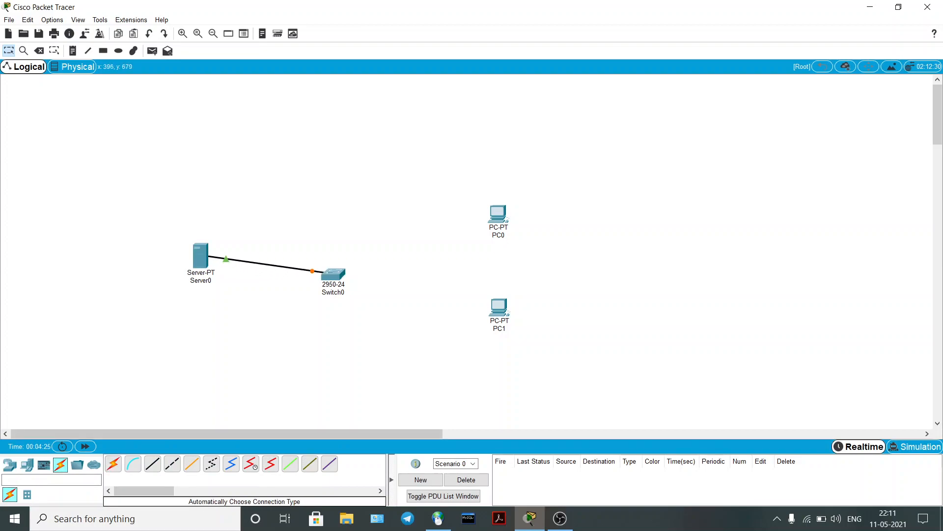
{"action": "left_click", "coordinate": [334, 274]}
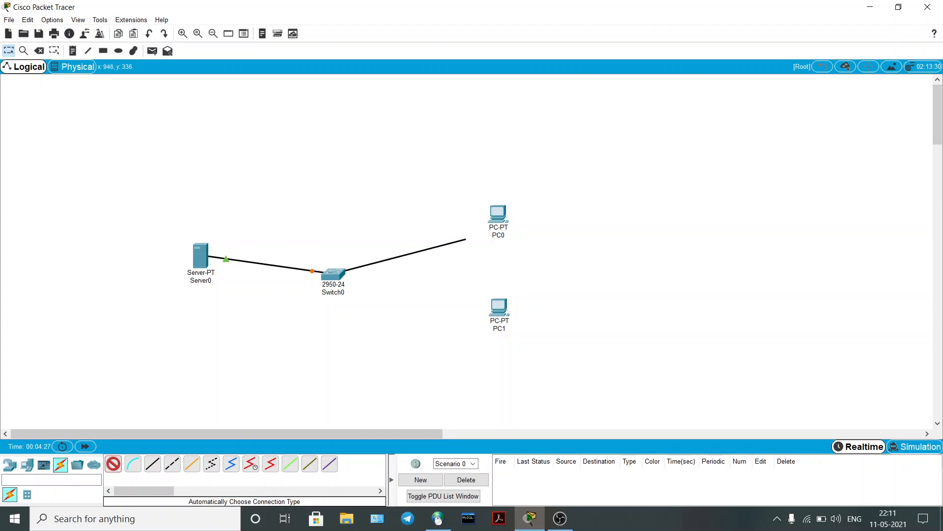
{"action": "left_click", "coordinate": [498, 214]}
{"action": "left_click", "coordinate": [113, 464]}
{"action": "left_click", "coordinate": [333, 275]}
{"action": "left_click", "coordinate": [499, 307]}
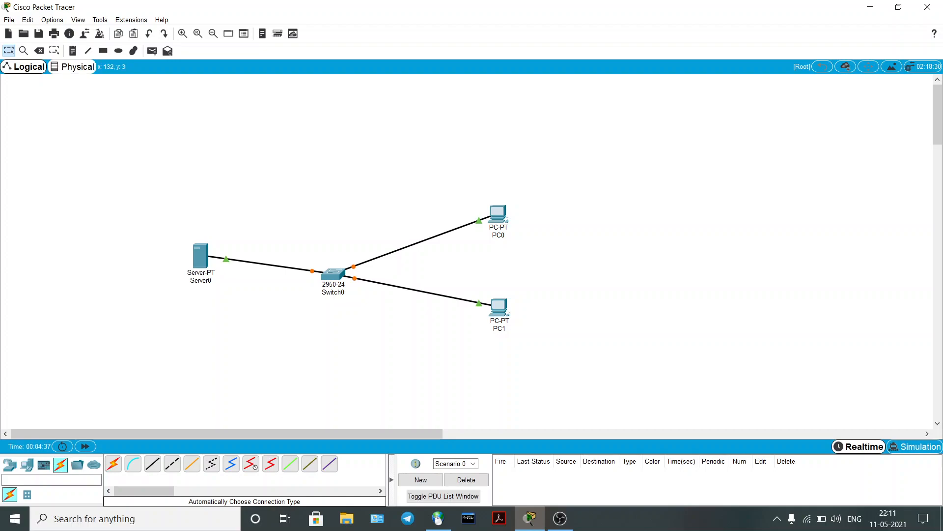
Step: Add notes reading 192.168.10.20 below Server0, 192.168.10.21 below PC0 and 192.168.10.22 below PC1
{"action": "left_click", "coordinate": [73, 51]}
{"action": "left_click", "coordinate": [188, 291]}
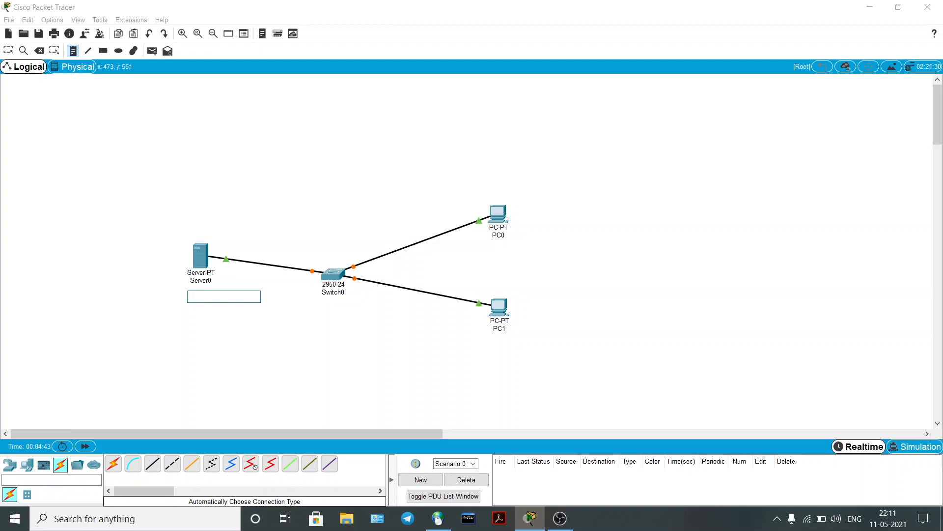
{"action": "type", "text": "192.168.10.20"}
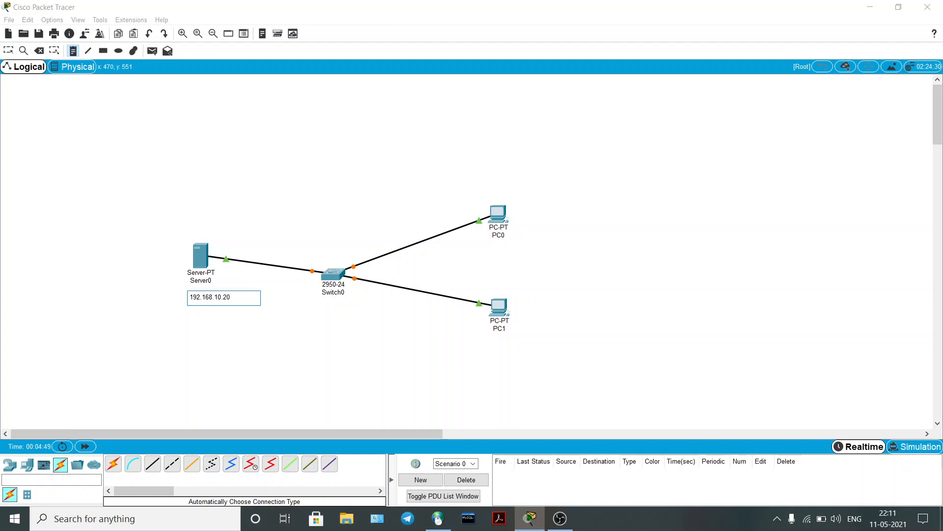
{"action": "left_click", "coordinate": [493, 247]}
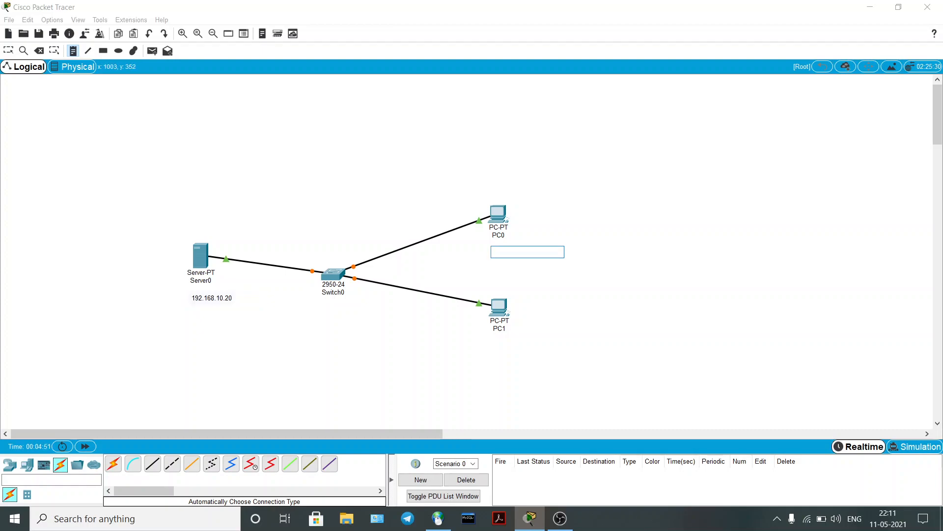
{"action": "type", "text": "192.168.10.21"}
{"action": "left_click", "coordinate": [229, 297]}
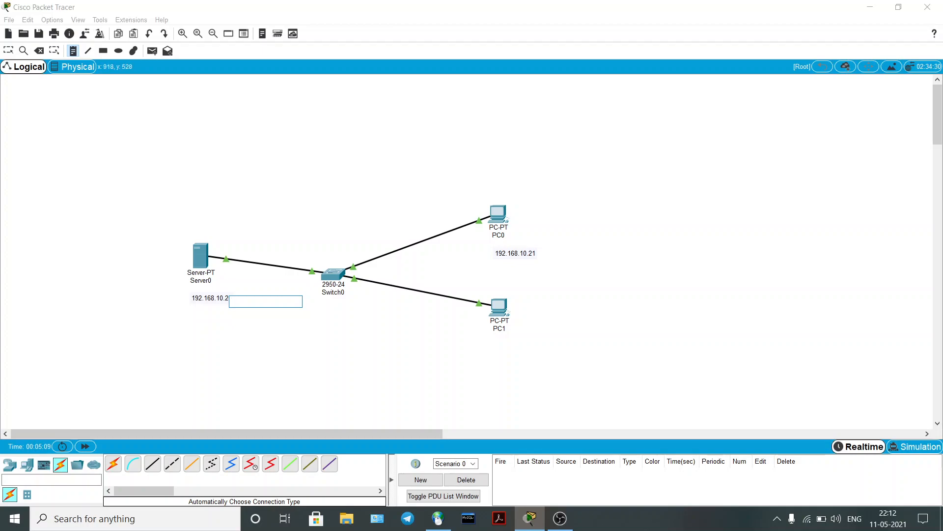
{"action": "left_click", "coordinate": [501, 343]}
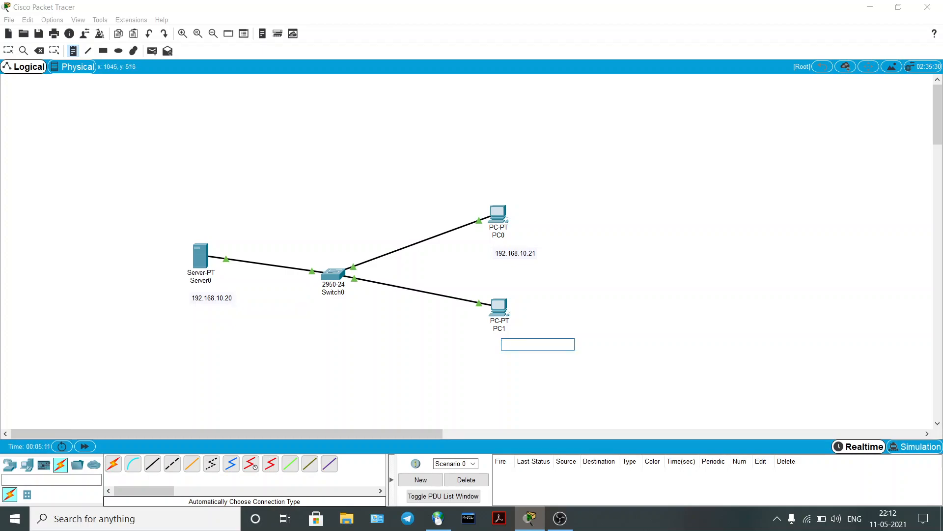
{"action": "type", "text": "192.168.10.22"}
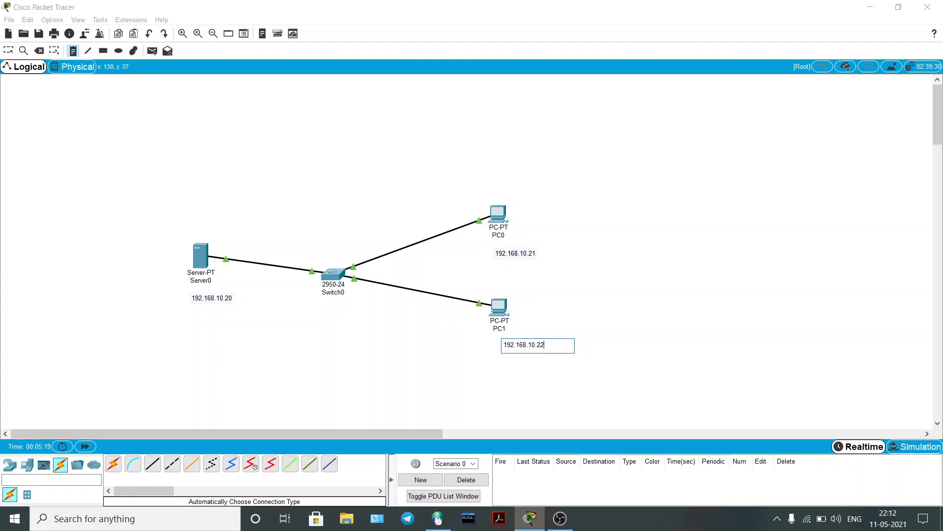
{"action": "key", "text": "Escape"}
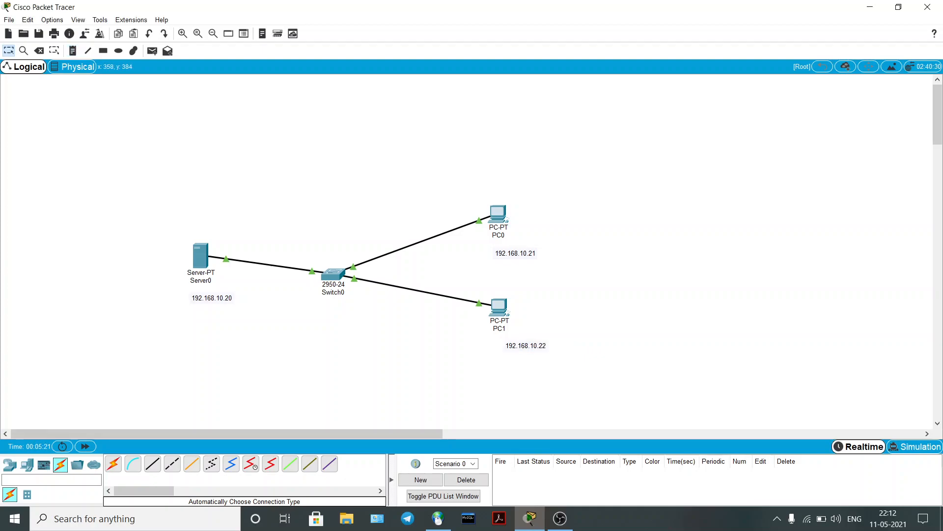
Step: Configure Server0 with static IPv4 address 192.168.10.20 and subnet mask 255.255.255.0
{"action": "left_click", "coordinate": [200, 255]}
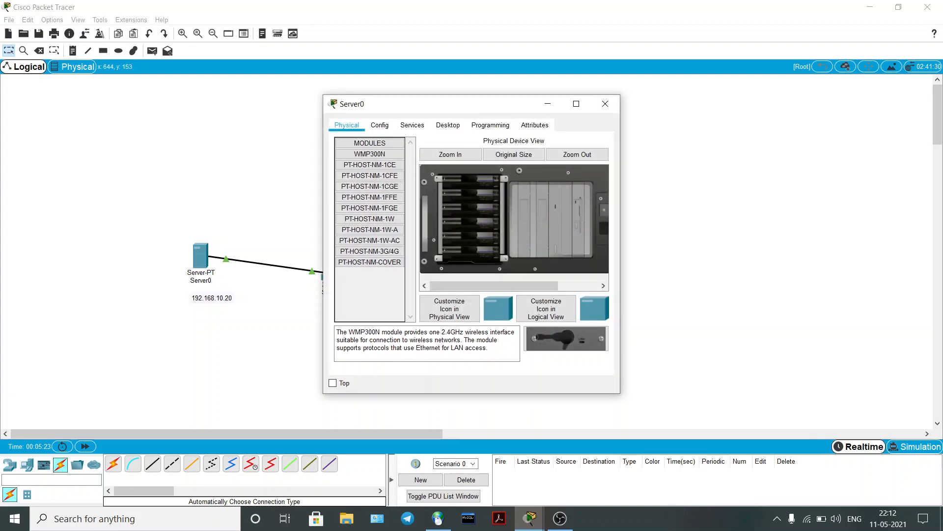
{"action": "left_click", "coordinate": [605, 104]}
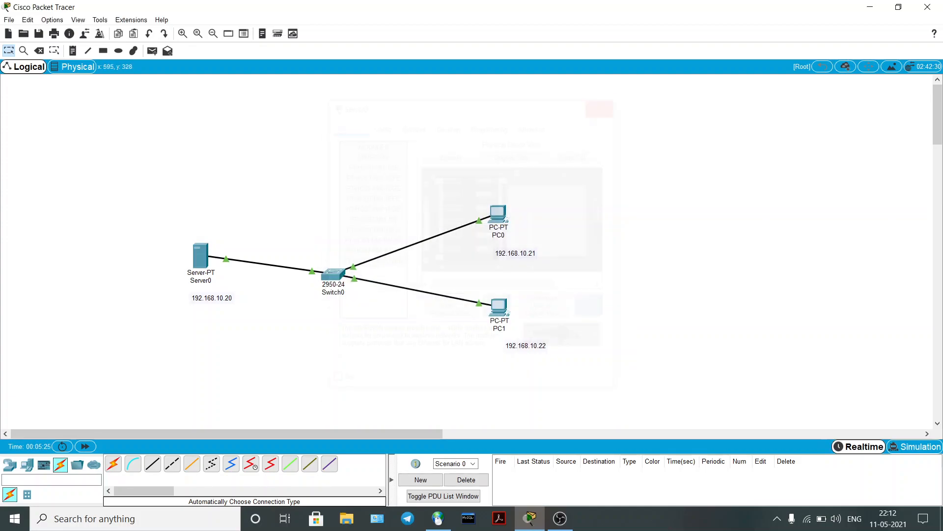
{"action": "left_click", "coordinate": [201, 254]}
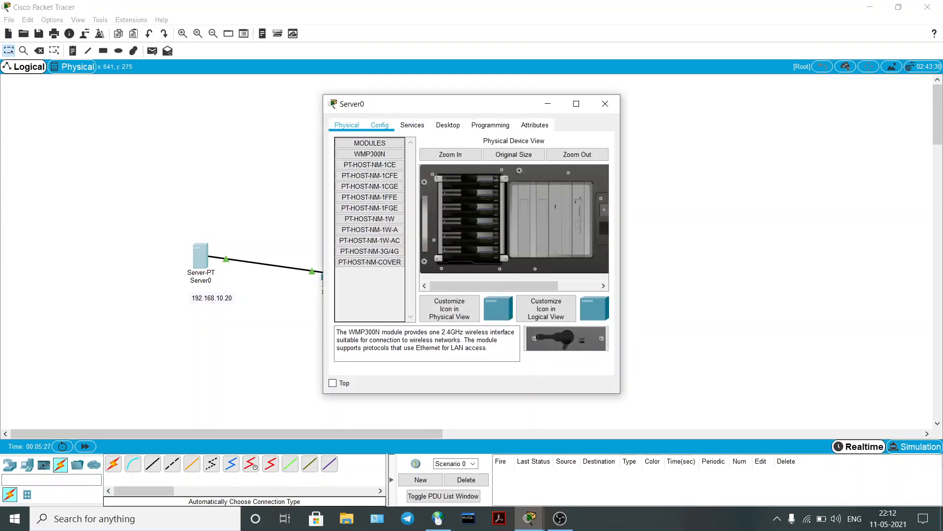
{"action": "left_click", "coordinate": [448, 125]}
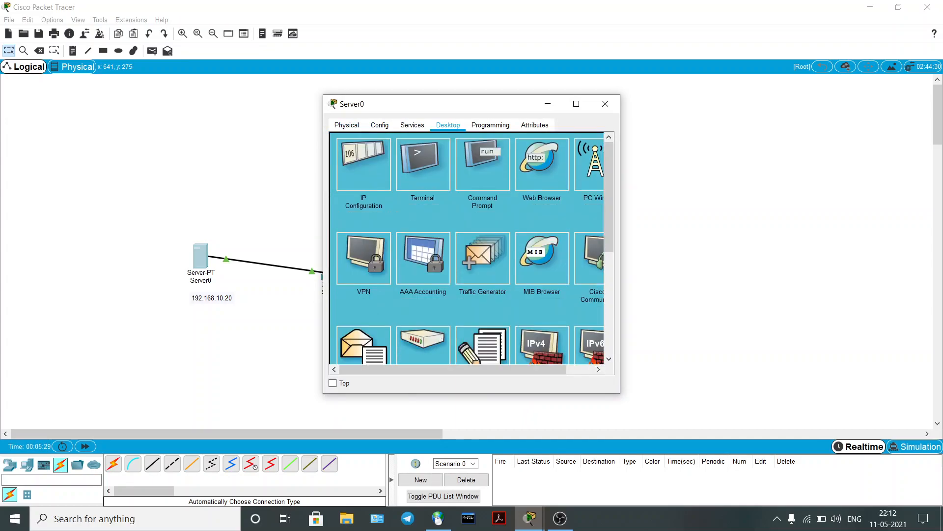
{"action": "left_click", "coordinate": [364, 165]}
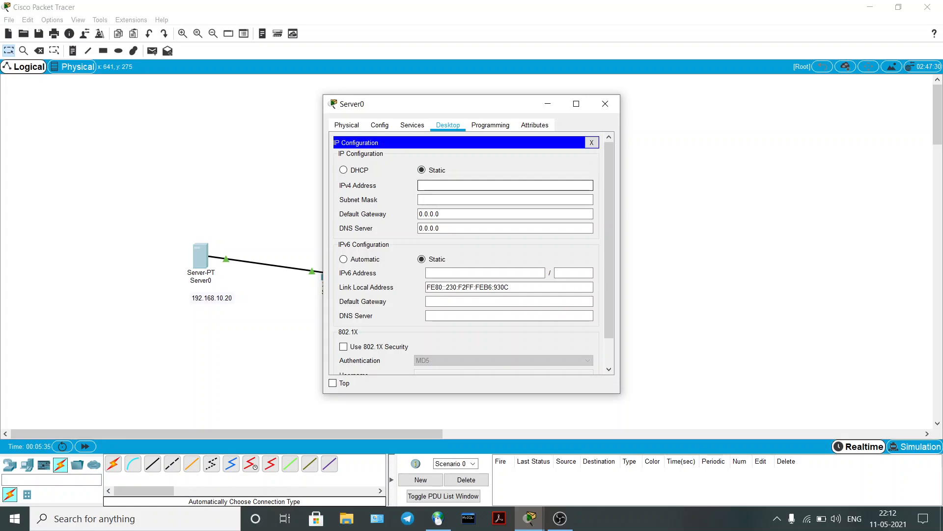
{"action": "type", "text": "92.168.10.20"}
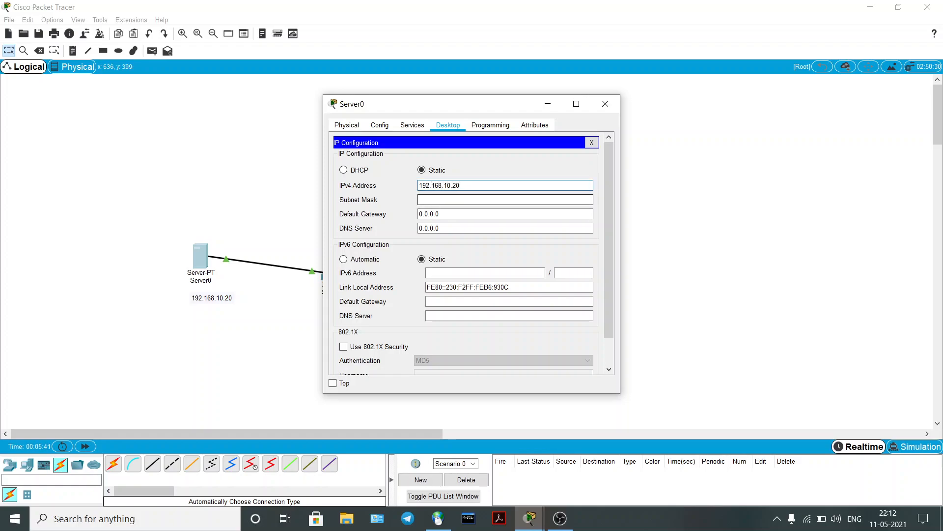
{"action": "left_click", "coordinate": [444, 200]}
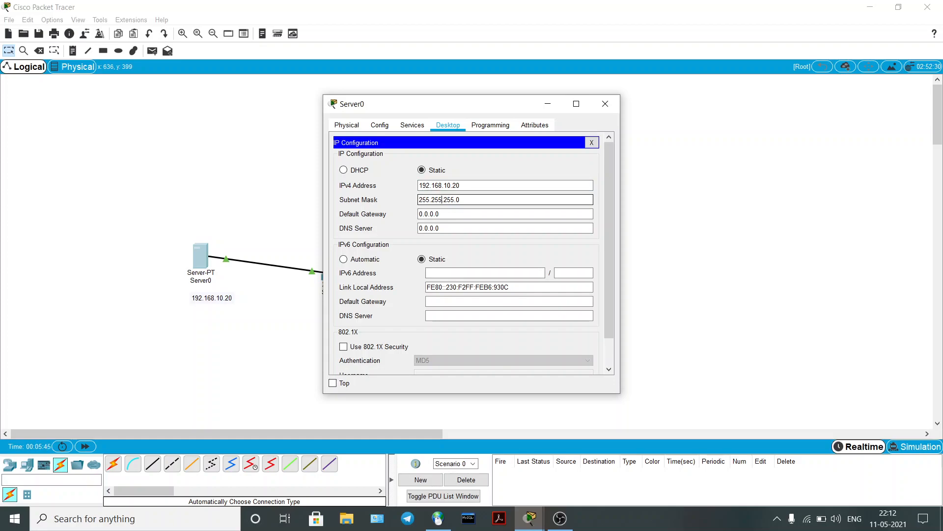
{"action": "left_click", "coordinate": [605, 104]}
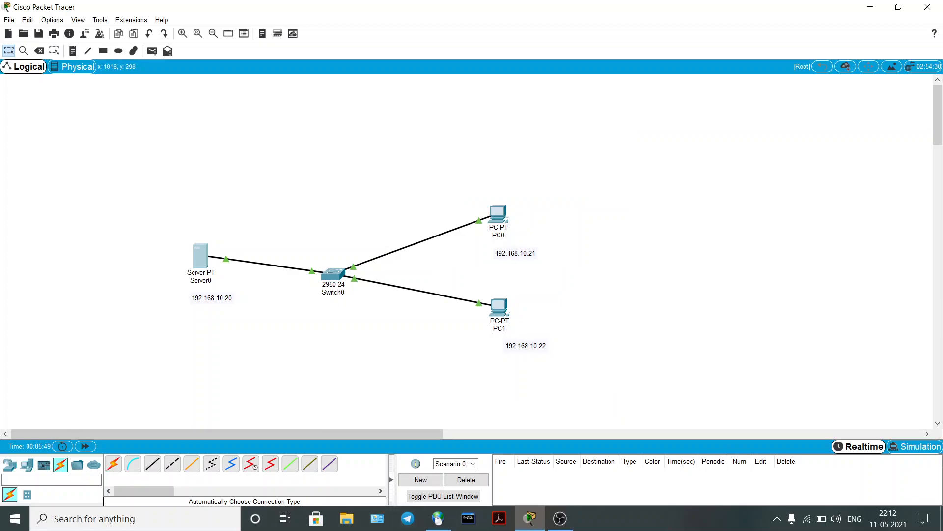
Step: Configure PC0 with static IPv4 address 192.168.10.21, subnet mask 255.255.255.0 and DNS server 192.168.10.20
{"action": "left_click", "coordinate": [498, 213]}
{"action": "left_click", "coordinate": [412, 126]}
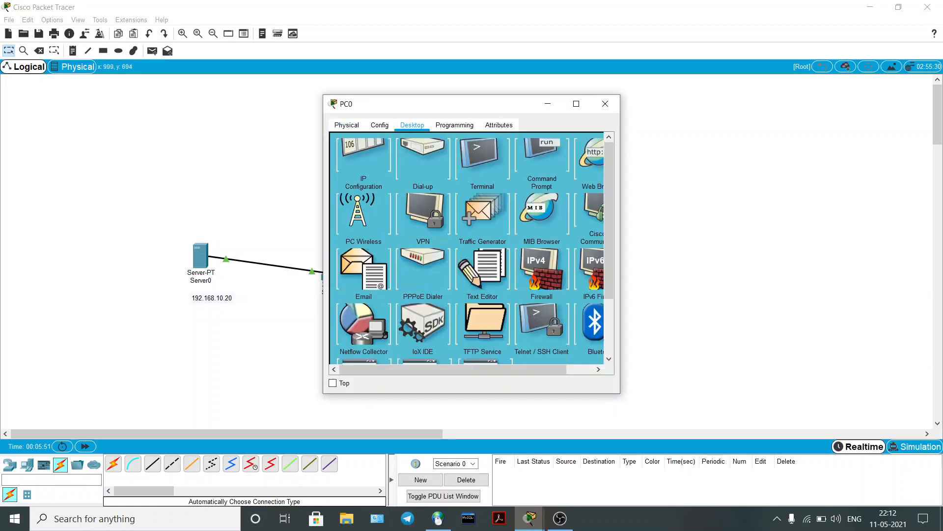
{"action": "left_click", "coordinate": [364, 162]}
{"action": "left_click", "coordinate": [472, 198]}
{"action": "type", "text": "192.168.10.21"}
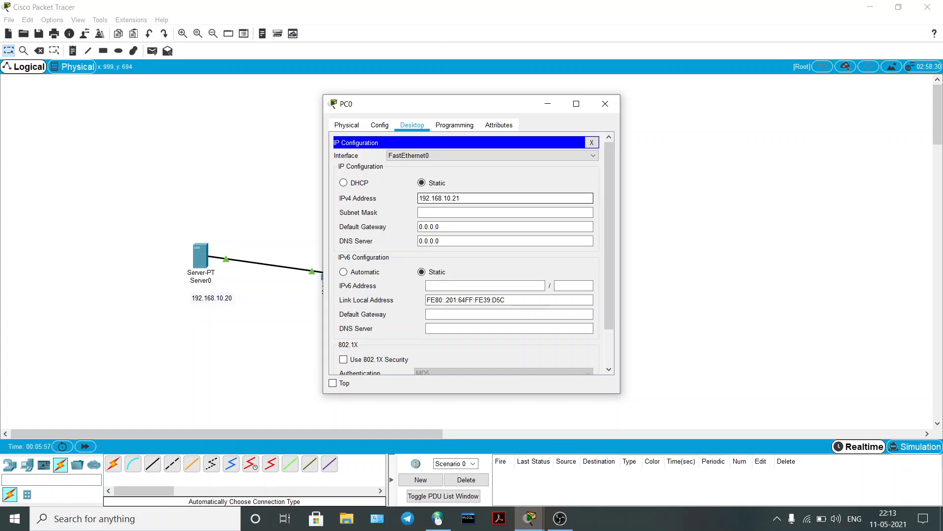
{"action": "key", "text": "Tab"}
{"action": "key", "text": "Tab"}
{"action": "key", "text": "Tab"}
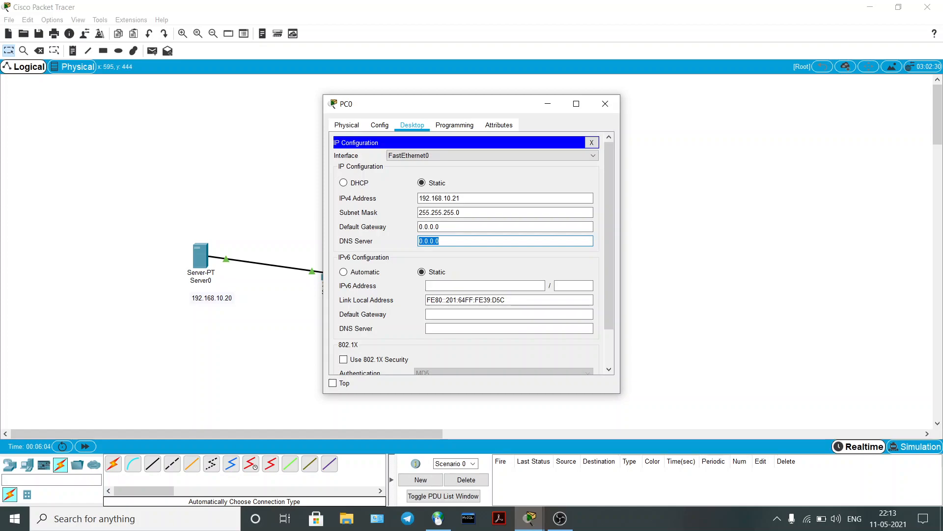
{"action": "type", "text": "192.168.10.20"}
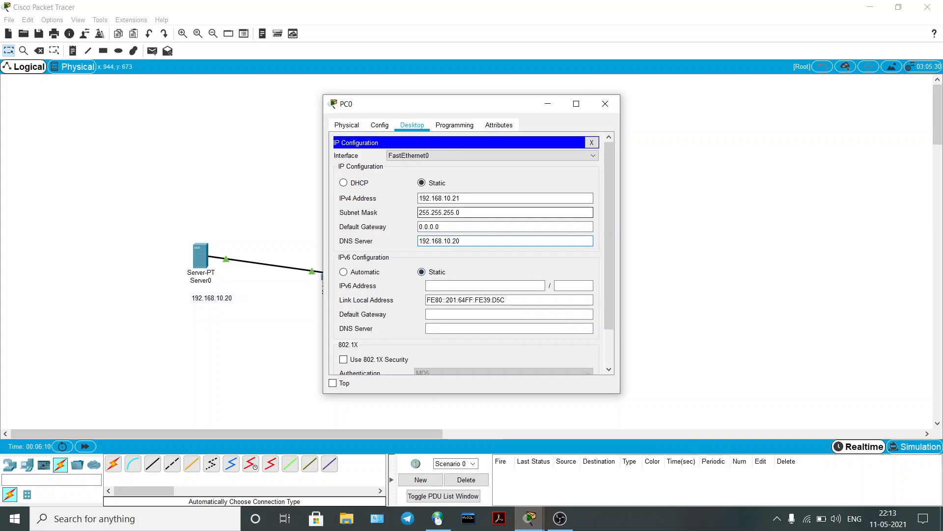
{"action": "left_click", "coordinate": [605, 104]}
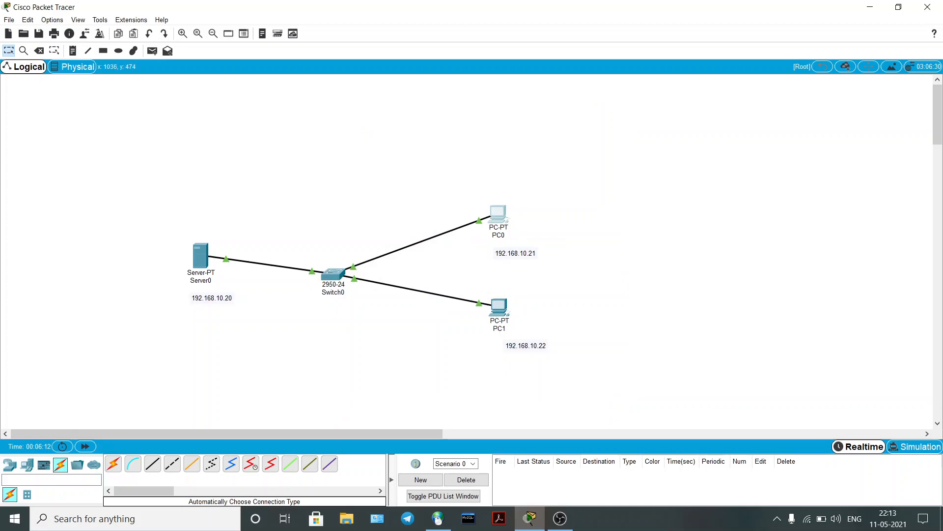
Step: Configure PC1 with static IPv4 address 192.168.10.22, subnet mask 255.255.255.0 and DNS server 192.168.10.20
{"action": "left_click", "coordinate": [498, 215]}
{"action": "left_click", "coordinate": [412, 125]}
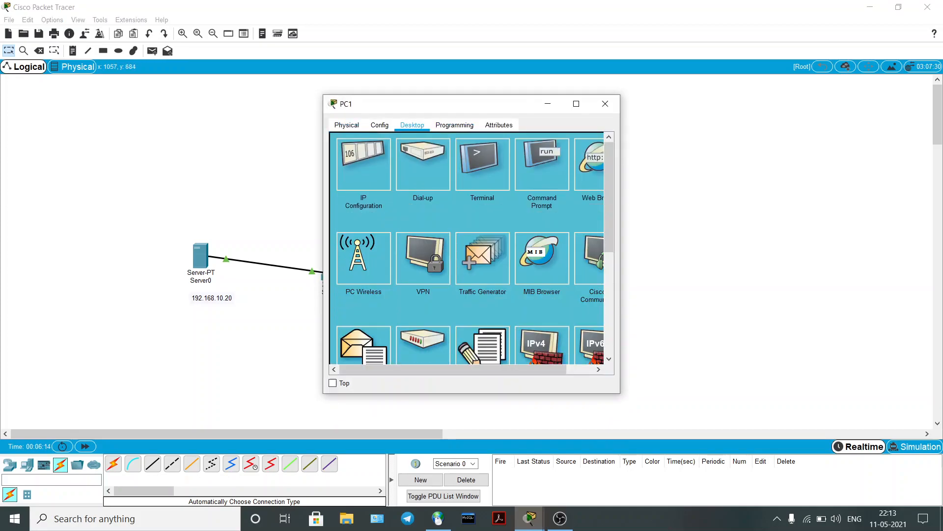
{"action": "left_click", "coordinate": [364, 172]}
{"action": "type", "text": "192."}
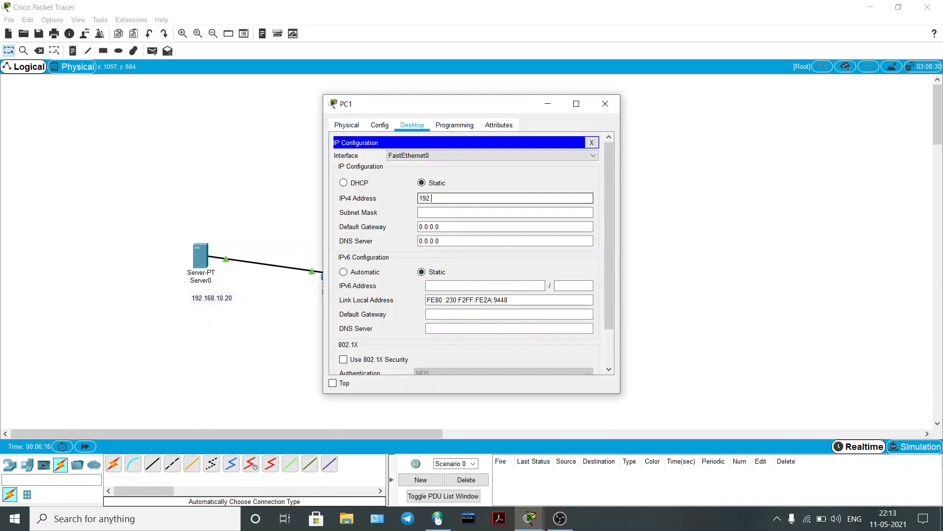
{"action": "type", "text": "168.10.22"}
{"action": "key", "text": "Tab"}
{"action": "key", "text": "Tab"}
{"action": "key", "text": "Tab"}
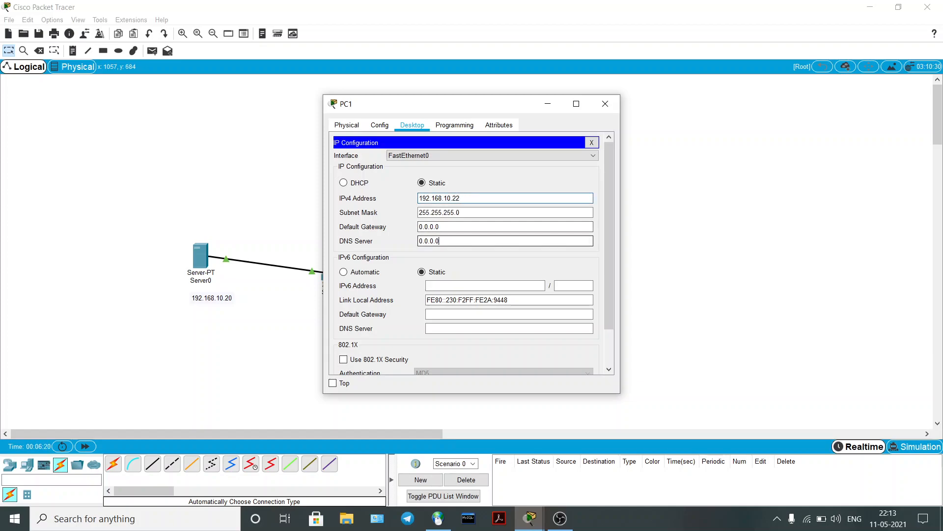
{"action": "type", "text": "192"}
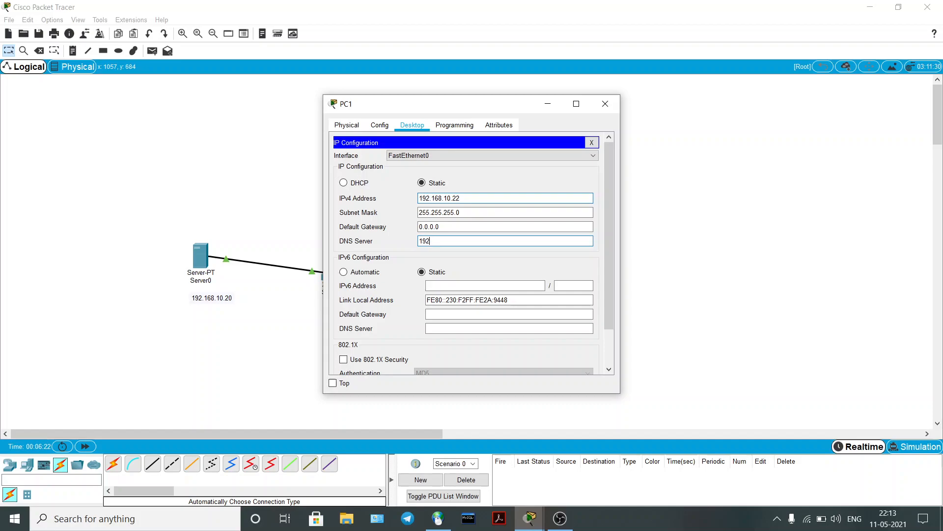
{"action": "type", "text": ".168.10.20"}
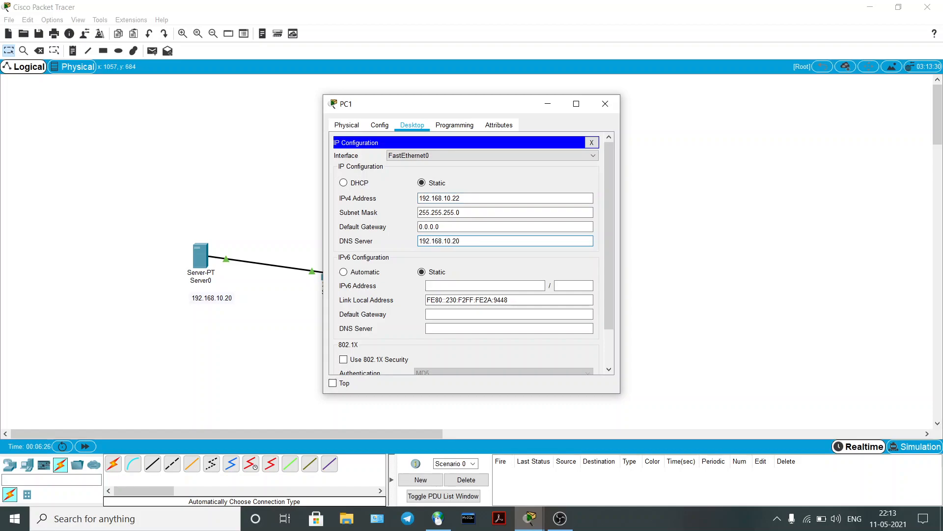
{"action": "left_click", "coordinate": [605, 104]}
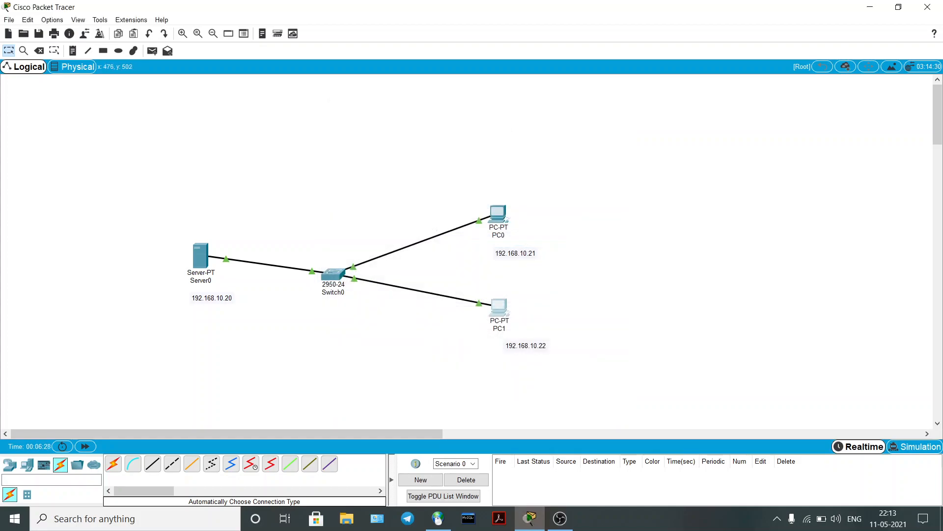
{"action": "left_click_drag", "start_coordinate": [175, 240], "coordinate": [243, 307]}
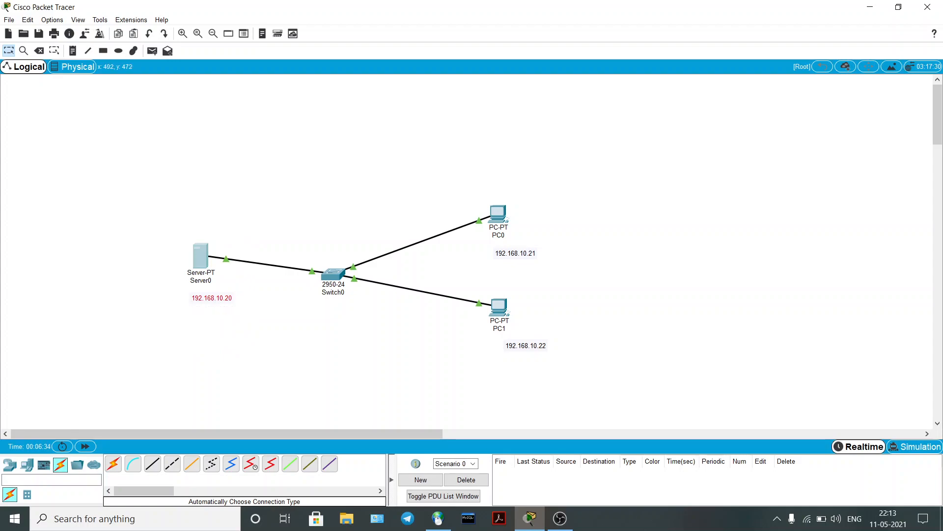
{"action": "left_click_drag", "start_coordinate": [173, 212], "coordinate": [256, 333]}
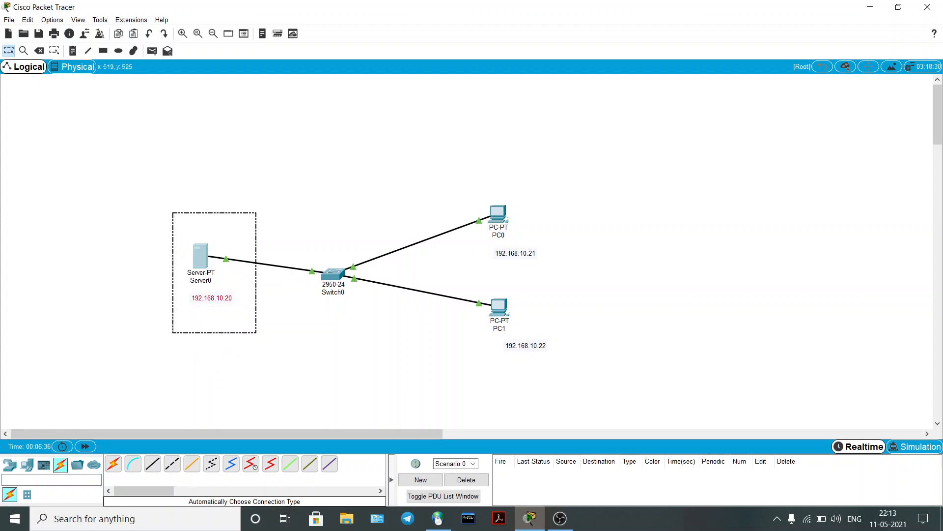
{"action": "left_click_drag", "start_coordinate": [171, 232], "coordinate": [240, 309]}
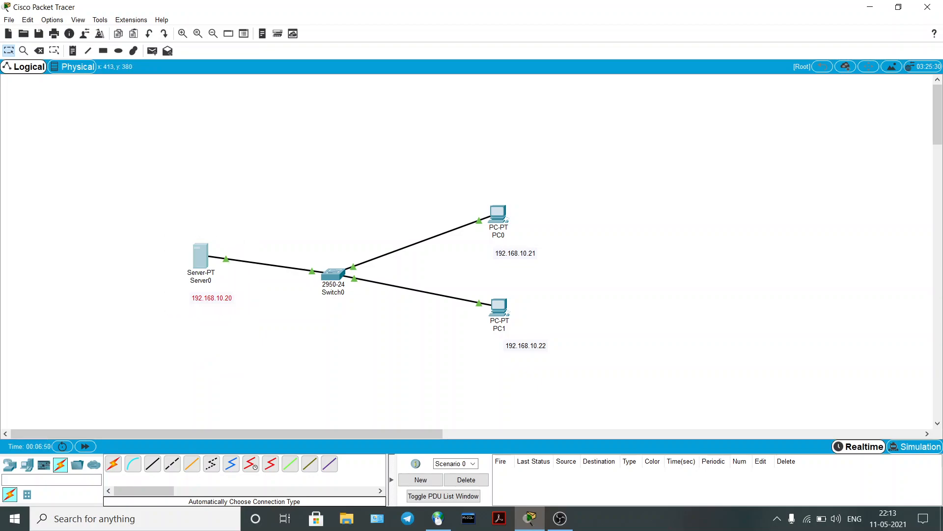
{"action": "left_click", "coordinate": [201, 258]}
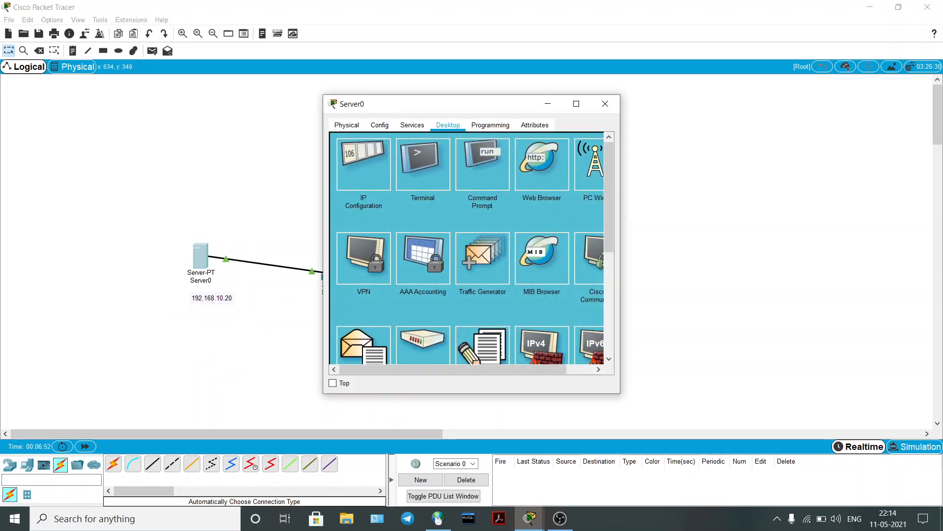
{"action": "left_click", "coordinate": [606, 103]}
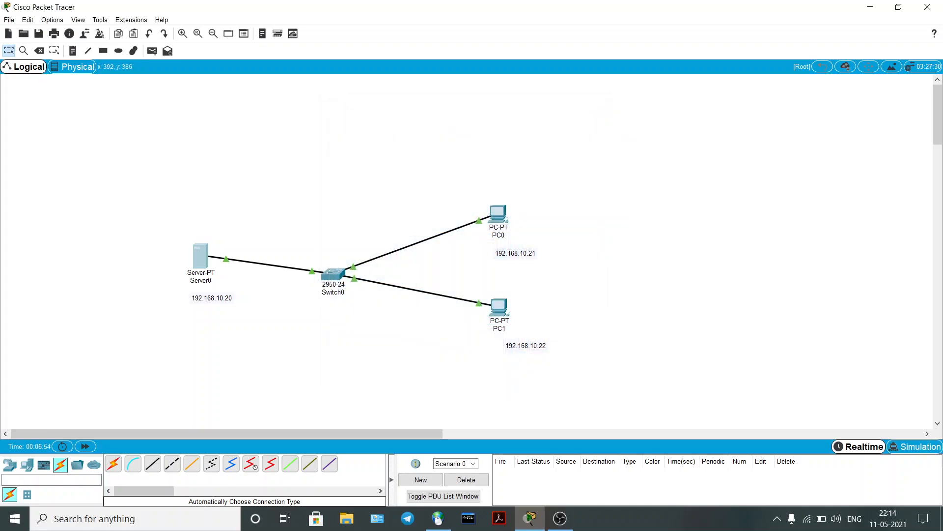
Step: Add an A Record for google.com with address 192.168.10.20 to the DNS service of Server0
{"action": "left_click", "coordinate": [201, 254]}
{"action": "left_click", "coordinate": [413, 125]}
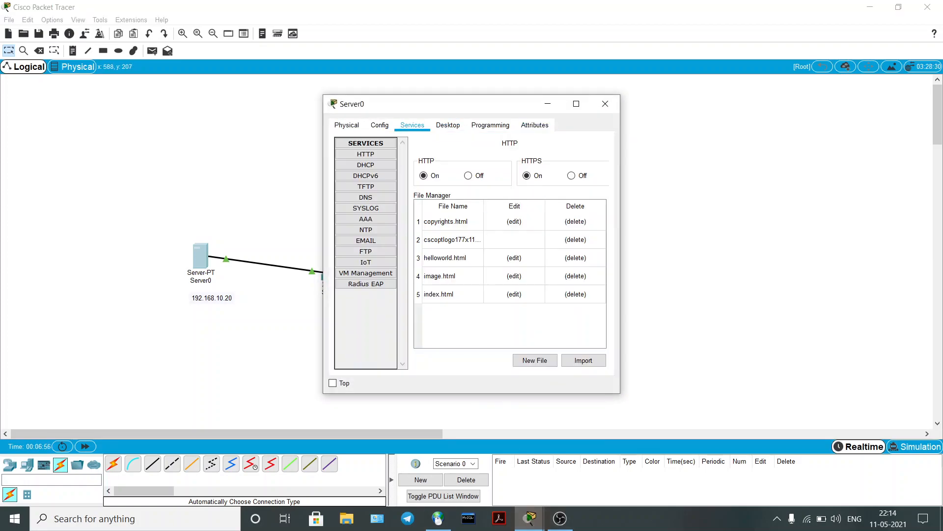
{"action": "left_click", "coordinate": [366, 198]}
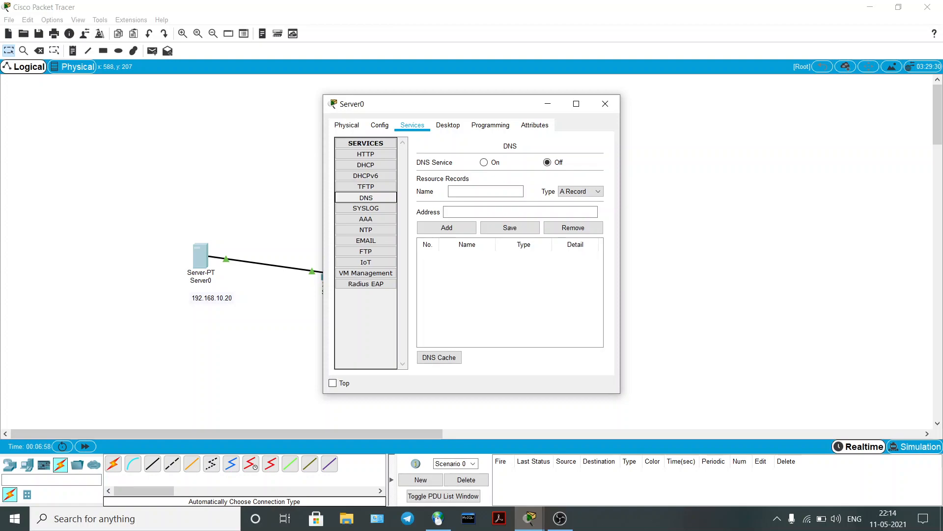
{"action": "left_click", "coordinate": [486, 191]}
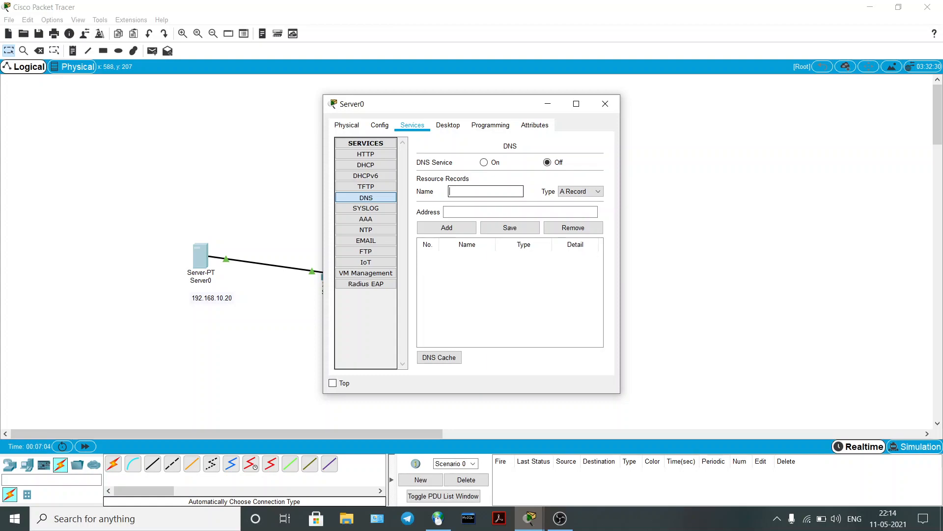
{"action": "type", "text": "w"}
{"action": "type", "text": "goog"}
{"action": "type", "text": "le.com"}
{"action": "key", "text": "Tab"}
{"action": "key", "text": "alt+Down"}
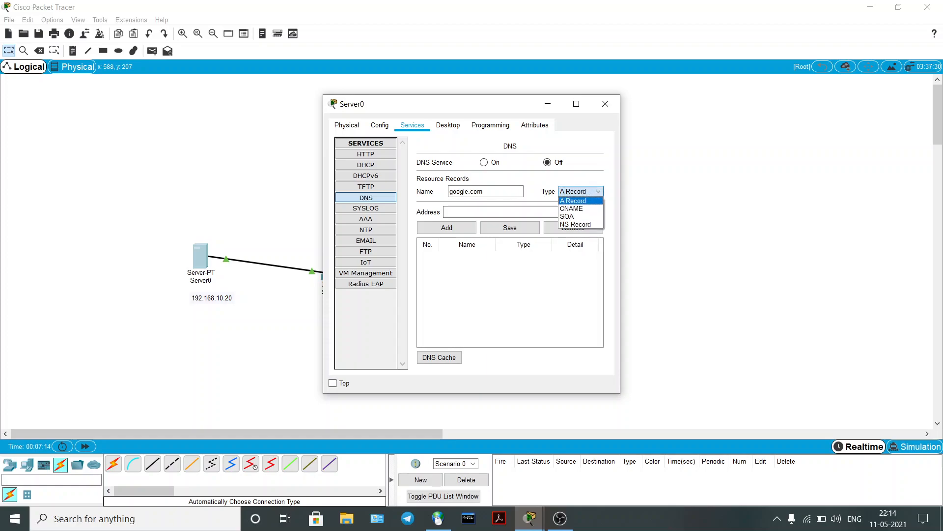
{"action": "key", "text": "Return"}
{"action": "key", "text": "Tab"}
{"action": "type", "text": "192."}
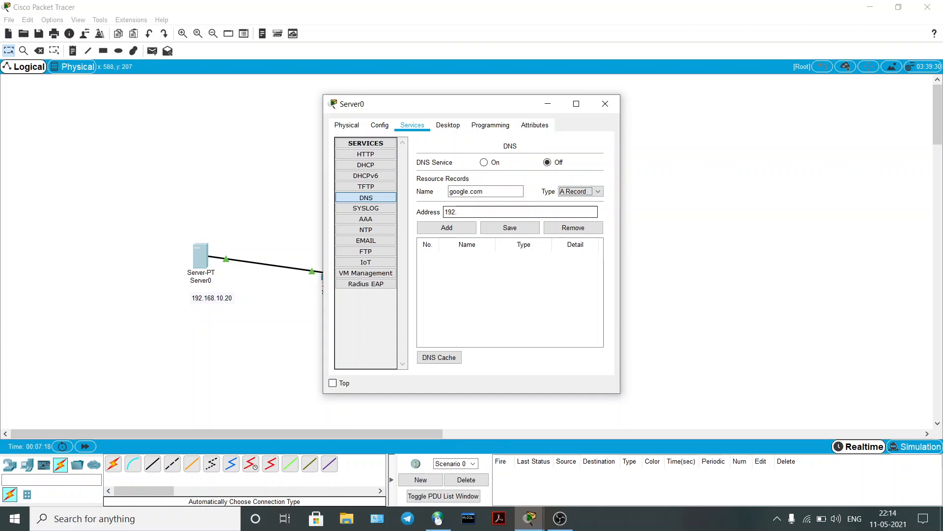
{"action": "type", "text": "168.10.20"}
{"action": "left_click", "coordinate": [446, 227]}
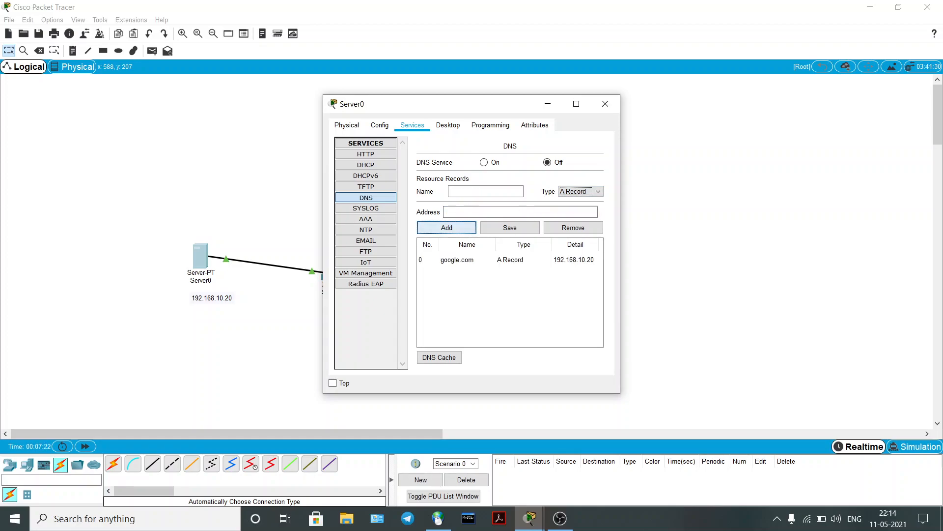
Step: Add a DNS A Record named pc0 with address 192.168.10.21 on Server0
{"action": "left_click", "coordinate": [429, 260]}
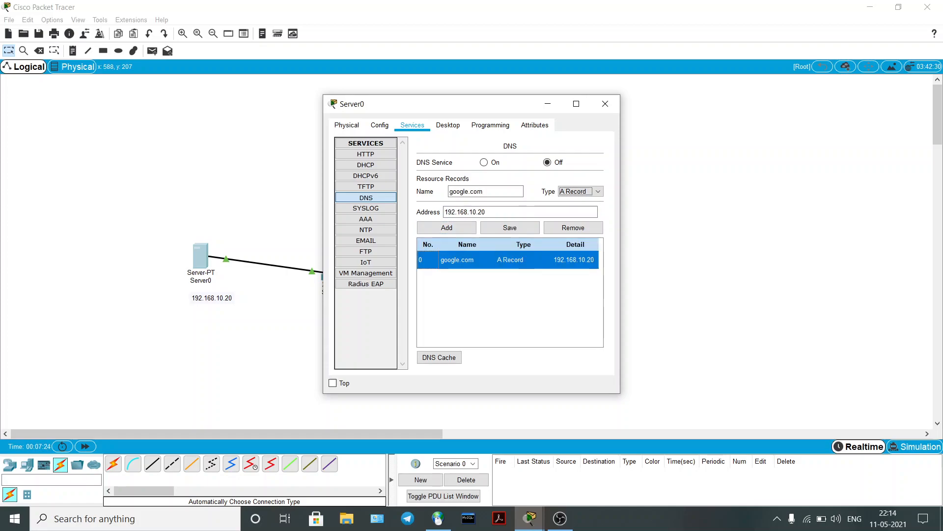
{"action": "double_click", "coordinate": [479, 192]}
{"action": "left_click_drag", "start_coordinate": [471, 191], "coordinate": [449, 192]}
{"action": "left_click", "coordinate": [484, 192]}
{"action": "triple_click", "coordinate": [471, 191]}
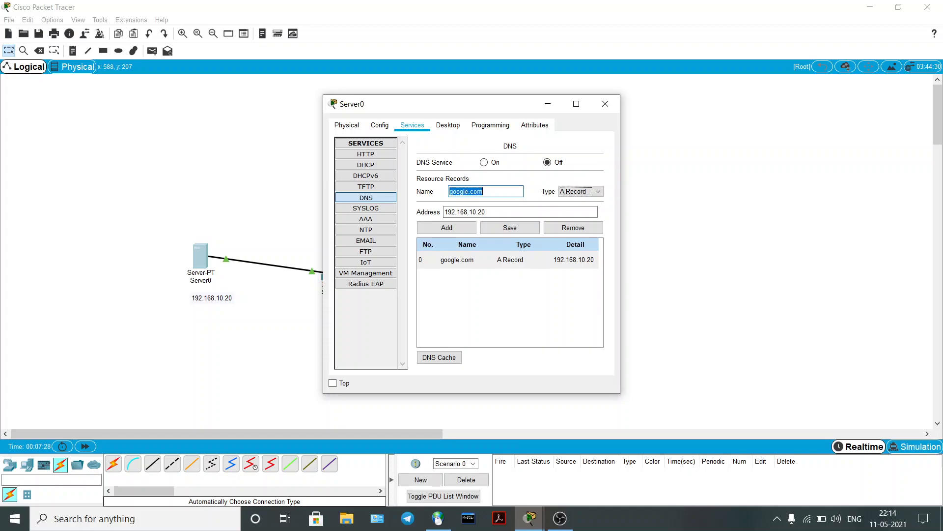
{"action": "type", "text": "pc0"}
{"action": "left_click", "coordinate": [486, 212]}
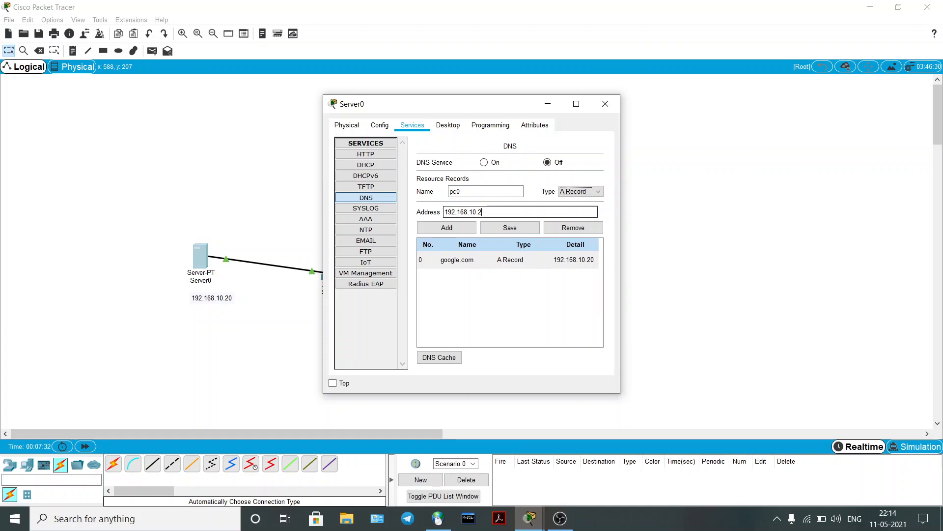
{"action": "left_click", "coordinate": [447, 228]}
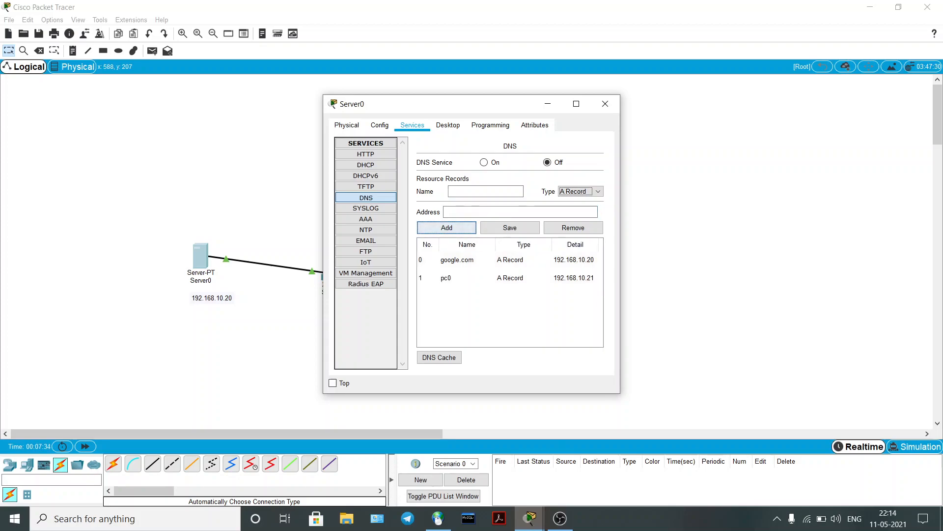
Step: Add a DNS A Record named pc1 with address 192.168.10.22 on Server0
{"action": "left_click", "coordinate": [466, 278]}
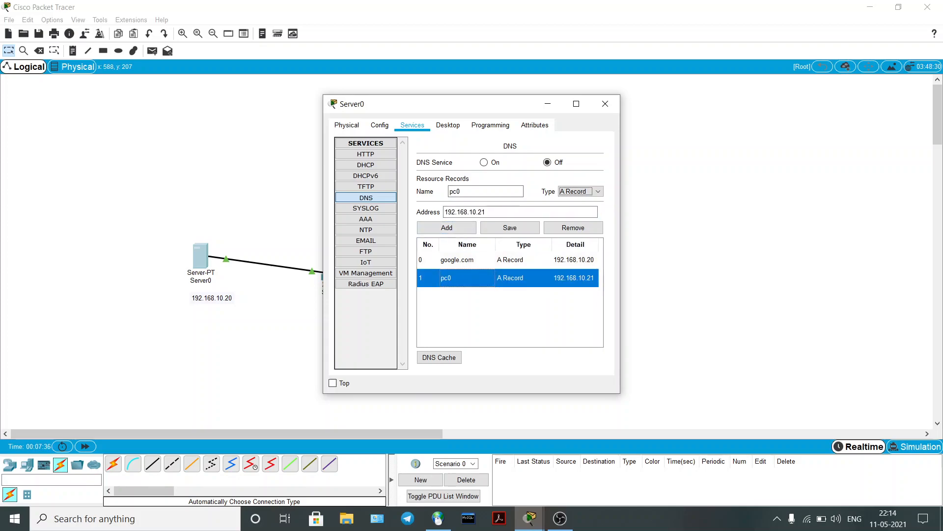
{"action": "left_click", "coordinate": [486, 191]}
{"action": "key", "text": "BackSpace"}
{"action": "type", "text": "1"}
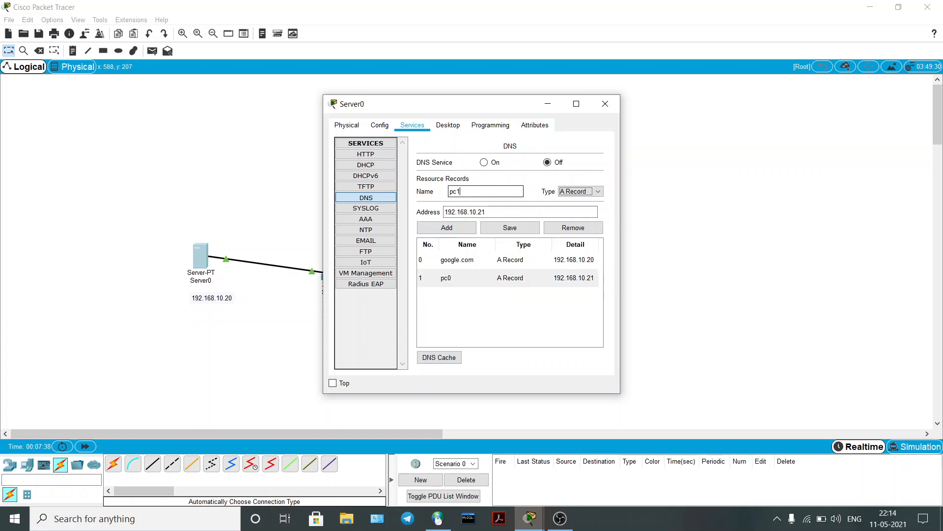
{"action": "left_click", "coordinate": [488, 212]}
{"action": "type", "text": "2"}
{"action": "left_click", "coordinate": [446, 228]}
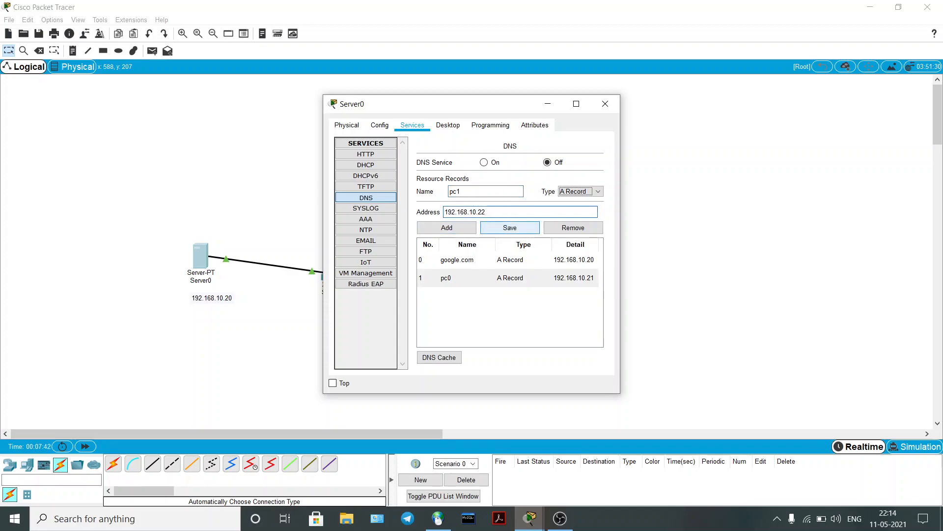
{"action": "left_click", "coordinate": [513, 228]}
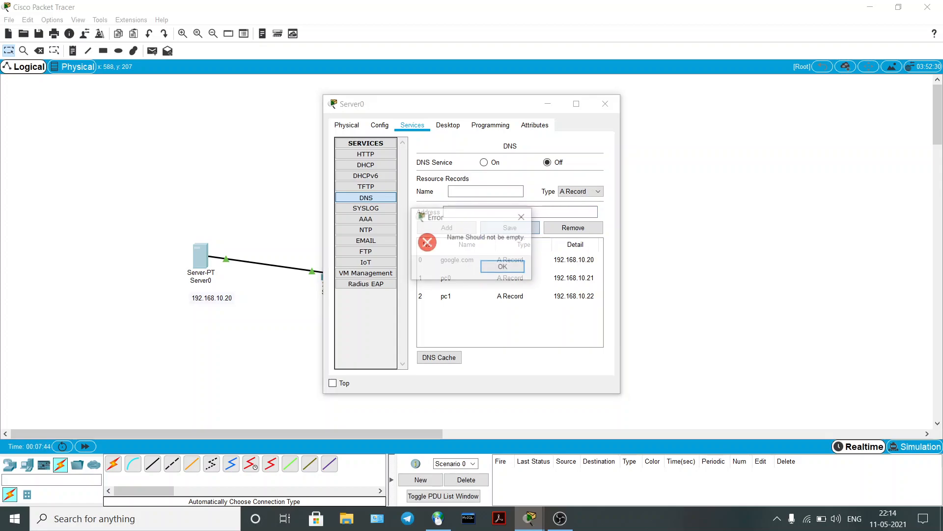
{"action": "left_click", "coordinate": [506, 266]}
Step: Check the google.com, pc0 and pc1 records and switch on the DNS service of Server0
{"action": "left_click", "coordinate": [477, 278]}
{"action": "left_click", "coordinate": [472, 260]}
{"action": "left_click", "coordinate": [470, 278]}
{"action": "left_click", "coordinate": [469, 296]}
{"action": "left_click", "coordinate": [468, 259]}
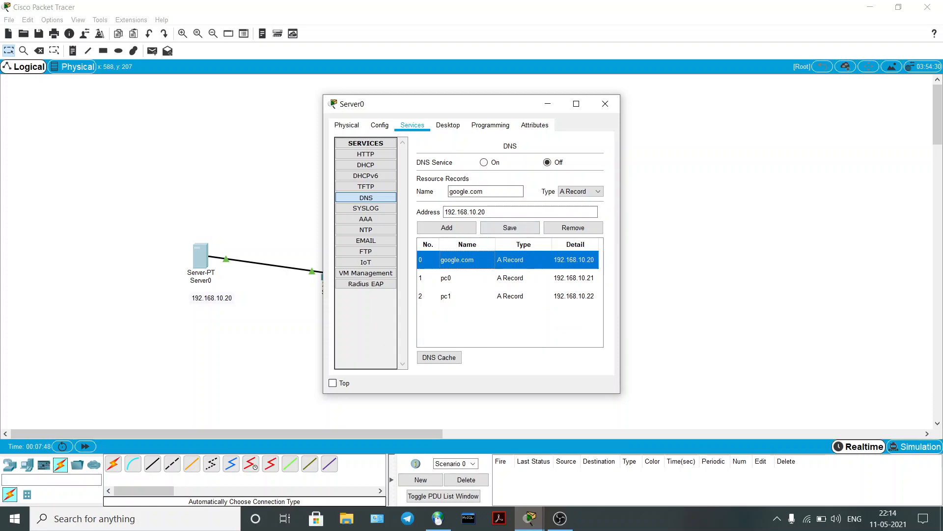
{"action": "left_click", "coordinate": [484, 162]}
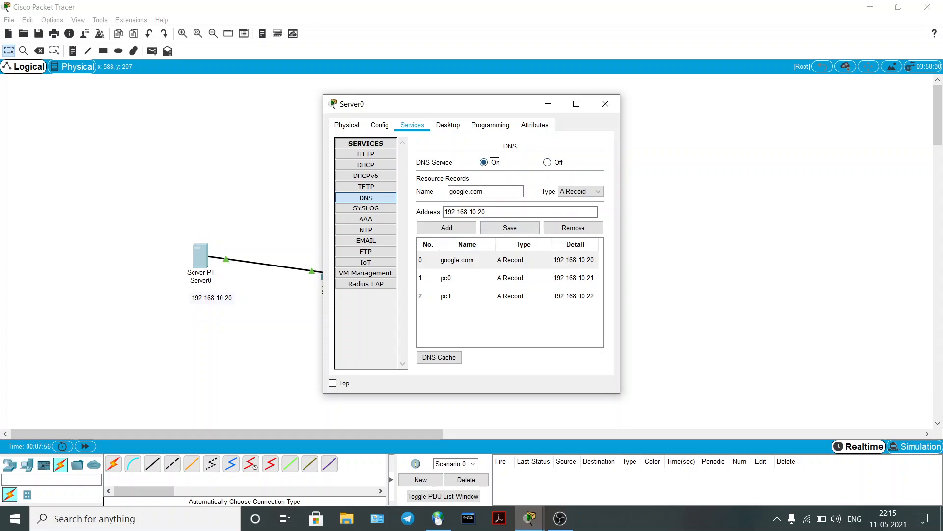
{"action": "left_click", "coordinate": [605, 104]}
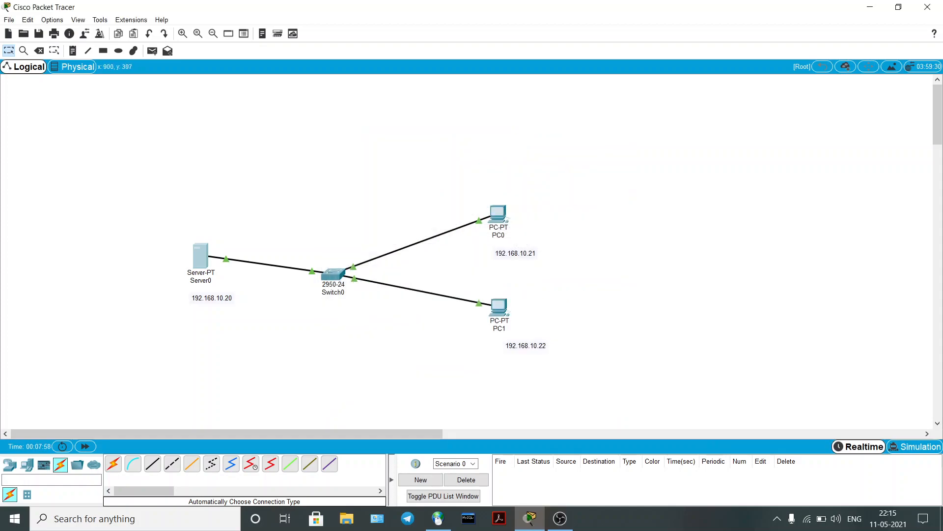
{"action": "left_click_drag", "start_coordinate": [494, 189], "coordinate": [580, 288]}
{"action": "left_click_drag", "start_coordinate": [441, 191], "coordinate": [556, 277]}
{"action": "left_click_drag", "start_coordinate": [448, 285], "coordinate": [571, 377]}
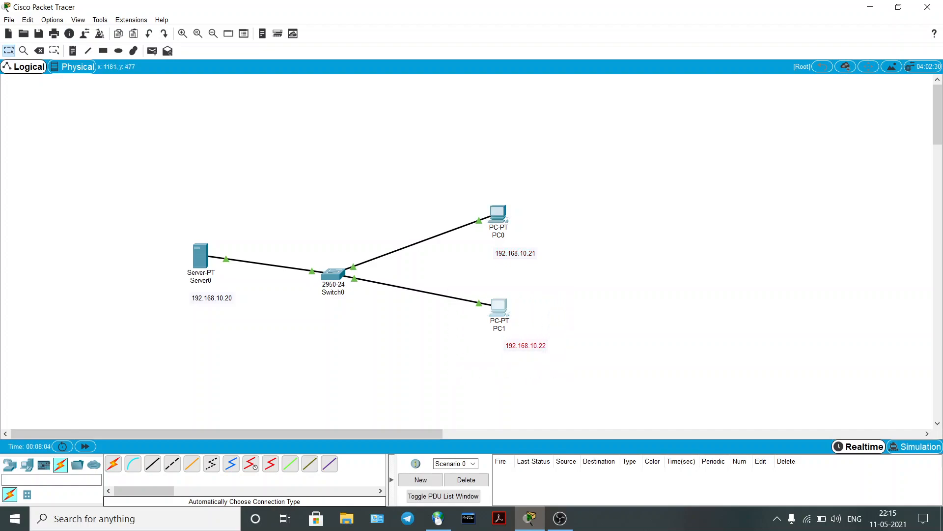
{"action": "left_click_drag", "start_coordinate": [311, 255], "coordinate": [370, 308]}
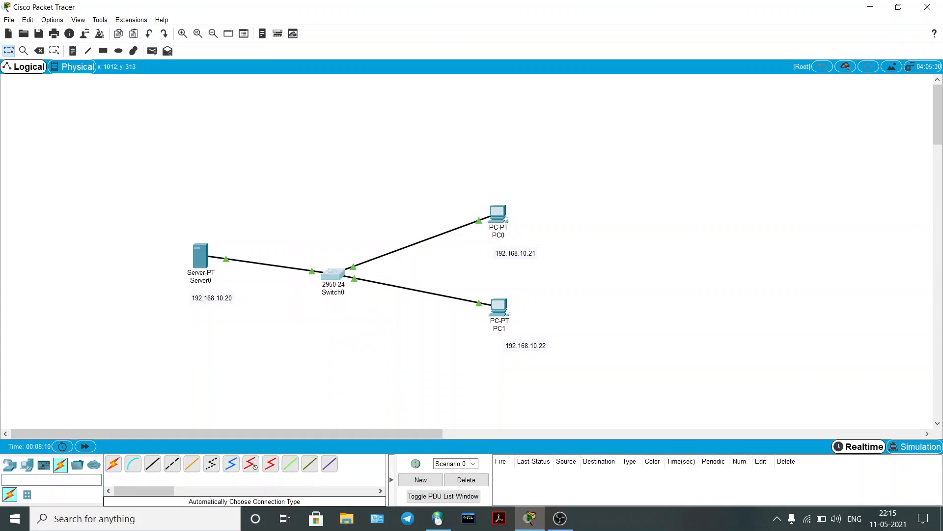
Step: Ping google.com from the Command Prompt of PC0
{"action": "left_click", "coordinate": [498, 213]}
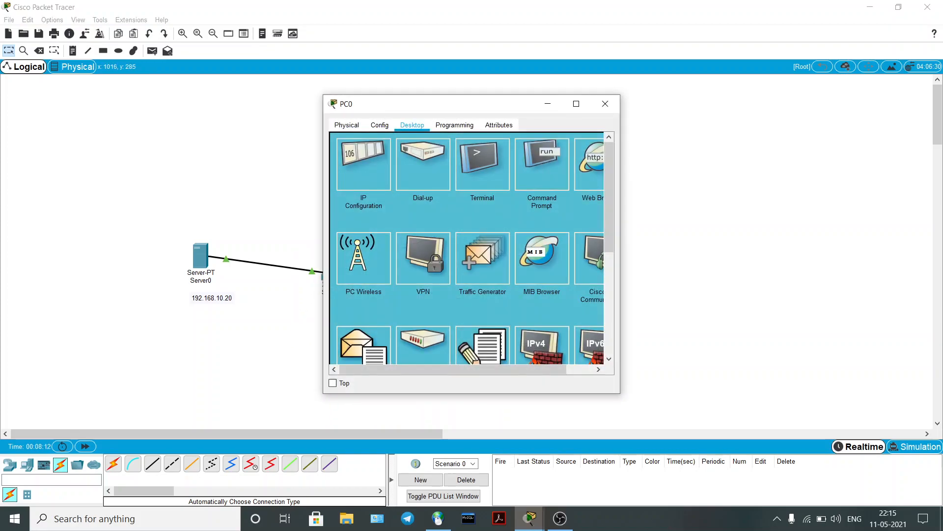
{"action": "left_click", "coordinate": [542, 165]}
{"action": "type", "text": "ping"}
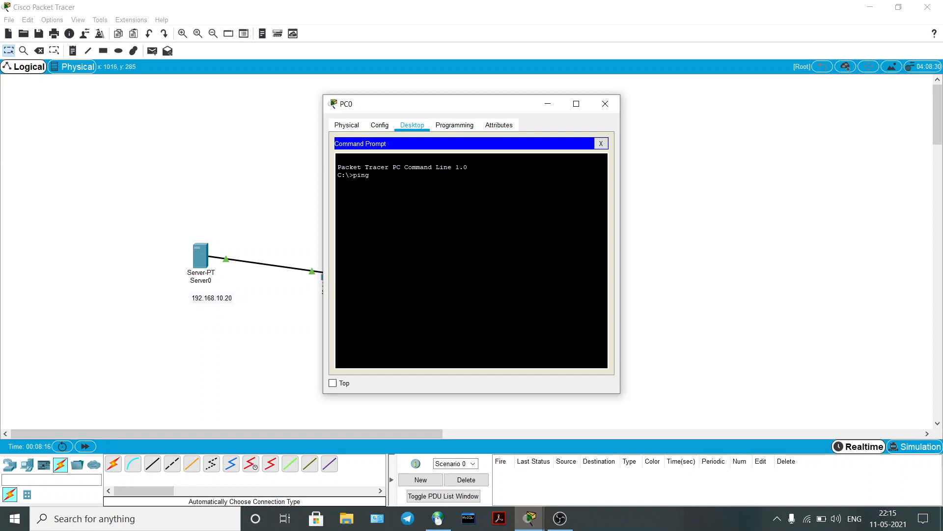
{"action": "type", "text": " google.com"}
{"action": "key", "text": "Return"}
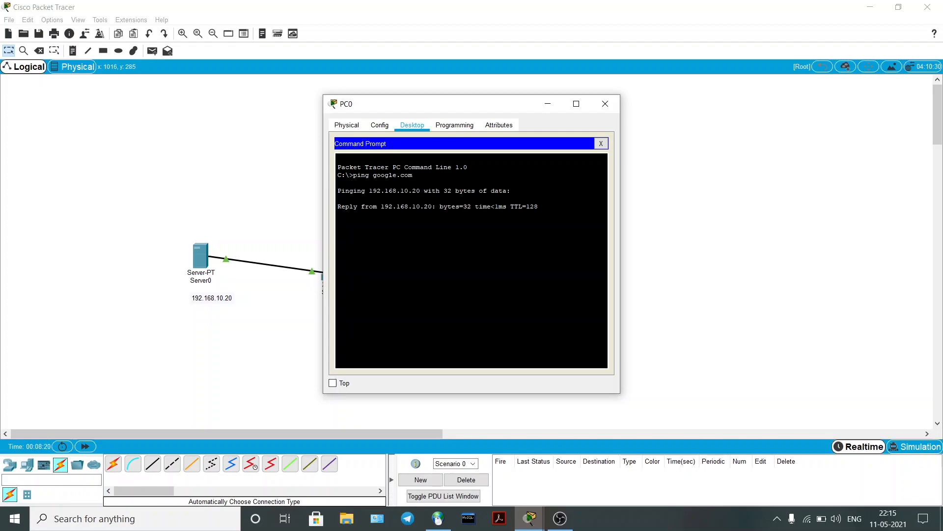
Step: Examine the resolved address, the reply lines and the packet statistics in PC0's google.com ping output
{"action": "left_click_drag", "start_coordinate": [369, 190], "coordinate": [507, 191]}
{"action": "left_click", "coordinate": [412, 192]}
{"action": "left_click", "coordinate": [456, 190]}
{"action": "left_click_drag", "start_coordinate": [385, 206], "coordinate": [540, 215]}
{"action": "left_click", "coordinate": [539, 215]}
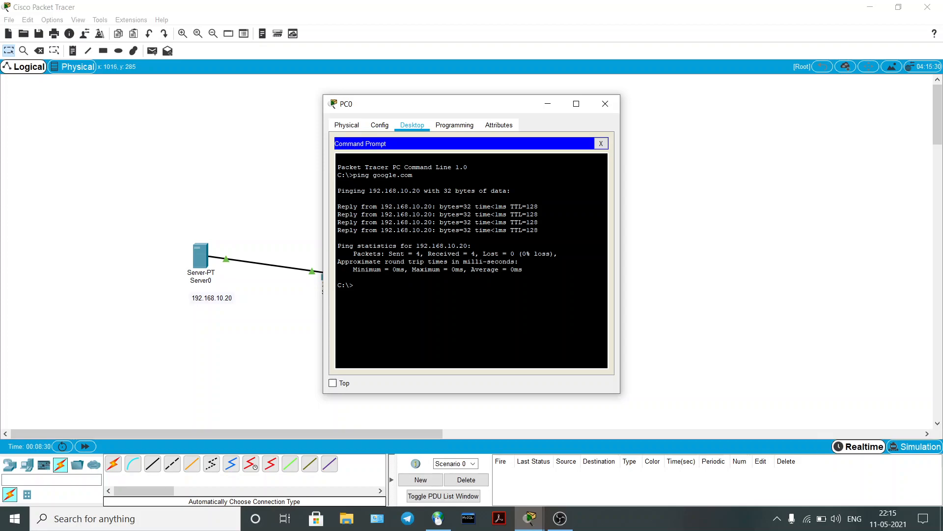
{"action": "left_click_drag", "start_coordinate": [442, 206], "coordinate": [456, 230]}
{"action": "left_click_drag", "start_coordinate": [388, 254], "coordinate": [521, 261]}
{"action": "left_click", "coordinate": [523, 262]}
Step: Ping 192.168.10.20 from PC0 and compare its output with that of the google.com ping
{"action": "type", "text": "ping 192.168.10.20"}
{"action": "key", "text": "Return"}
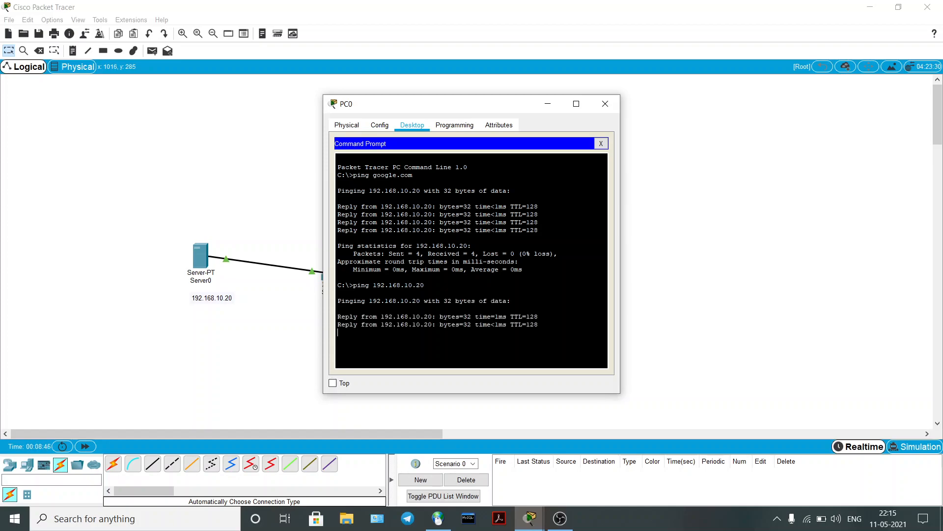
{"action": "left_click_drag", "start_coordinate": [373, 286], "coordinate": [408, 285]}
{"action": "left_click", "coordinate": [405, 286]}
{"action": "left_click_drag", "start_coordinate": [357, 254], "coordinate": [416, 254]}
{"action": "scroll", "coordinate": [416, 254], "scroll_direction": "up", "scroll_amount": 2}
{"action": "left_click", "coordinate": [405, 206]}
{"action": "left_click_drag", "start_coordinate": [354, 175], "coordinate": [414, 175]}
{"action": "left_click_drag", "start_coordinate": [361, 206], "coordinate": [456, 254]}
{"action": "left_click", "coordinate": [457, 254]}
{"action": "scroll", "coordinate": [467, 260], "scroll_direction": "down", "scroll_amount": 2}
{"action": "left_click_drag", "start_coordinate": [338, 252], "coordinate": [425, 252]}
{"action": "left_click", "coordinate": [425, 253]}
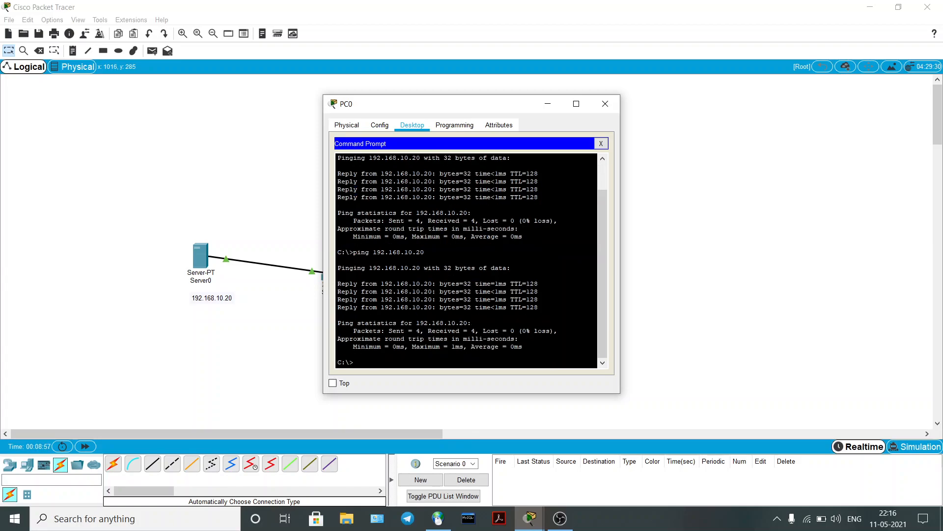
{"action": "left_click", "coordinate": [605, 104]}
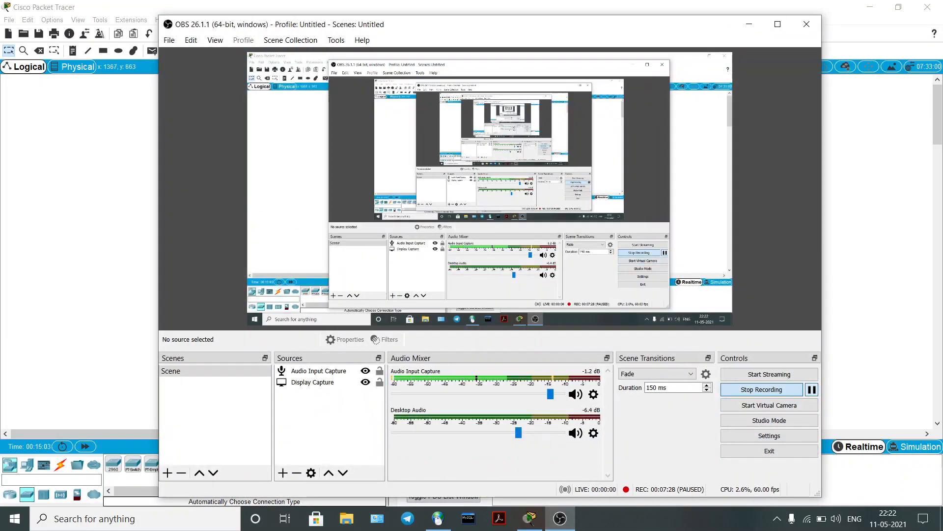
{"action": "left_click", "coordinate": [749, 24]}
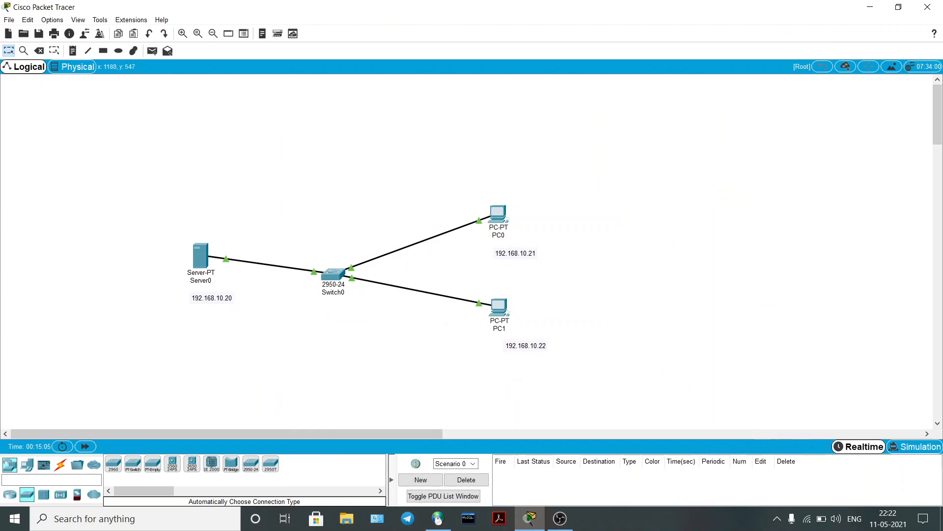
{"action": "left_click", "coordinate": [560, 519]}
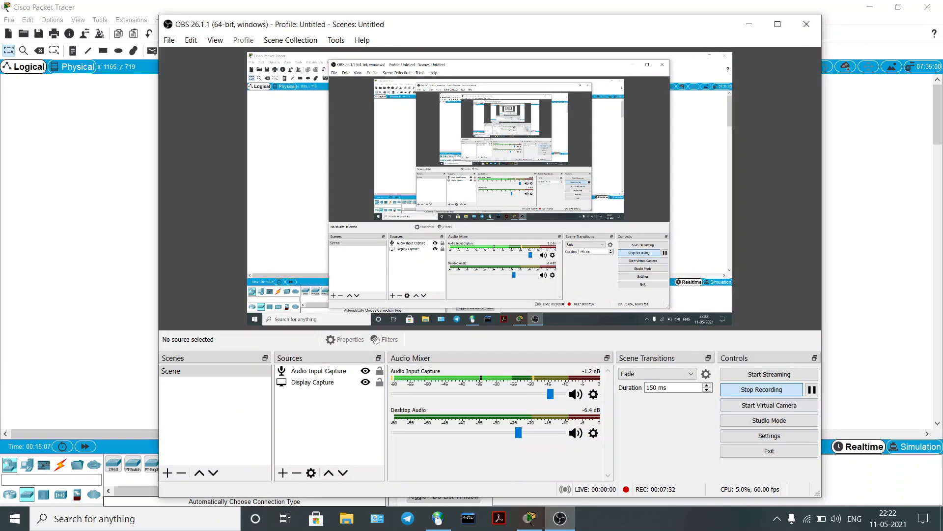
{"action": "left_click", "coordinate": [749, 24]}
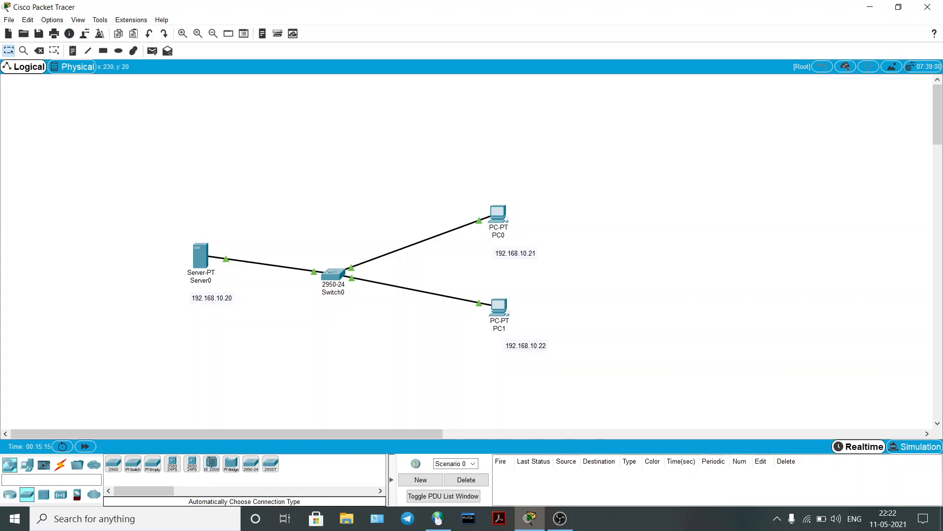
Step: Save the network as a Packet Tracer Activity File in the saves folder, with a name beginning "exp sampl"
{"action": "left_click", "coordinate": [9, 20]}
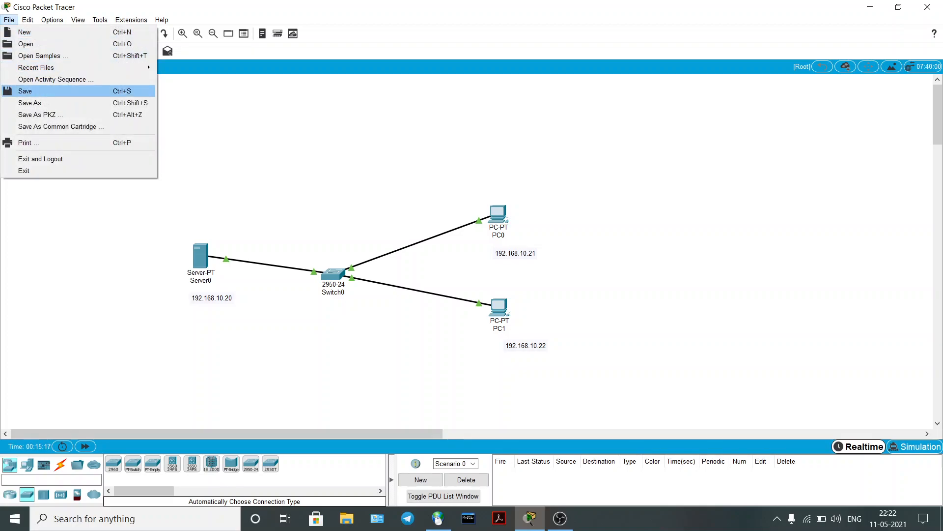
{"action": "left_click", "coordinate": [25, 90]}
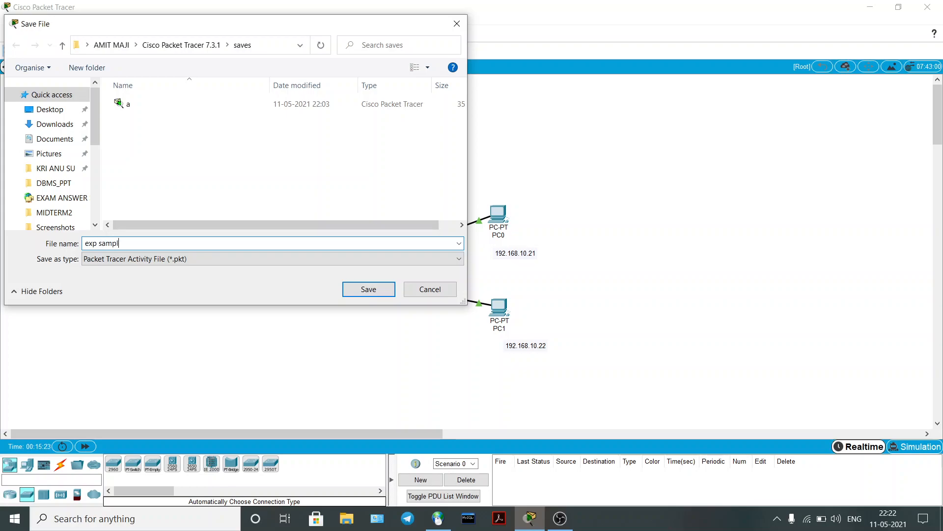
{"action": "key", "text": "Return"}
Step: Start a new empty network file
{"action": "left_click", "coordinate": [9, 20]}
{"action": "left_click", "coordinate": [19, 32]}
{"action": "left_click", "coordinate": [513, 274]}
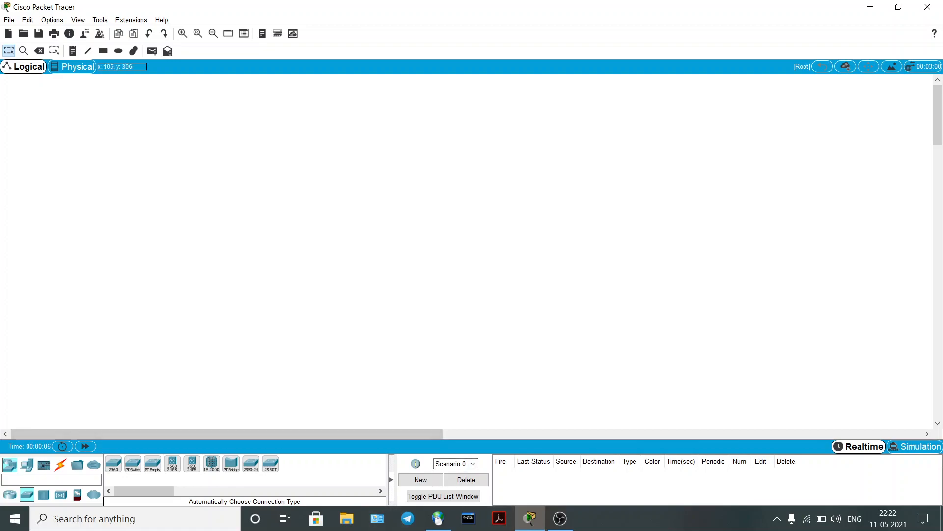
Step: Place two PC-PT devices side by side in the lower part of the workspace
{"action": "left_click", "coordinate": [10, 494]}
{"action": "left_click", "coordinate": [27, 465]}
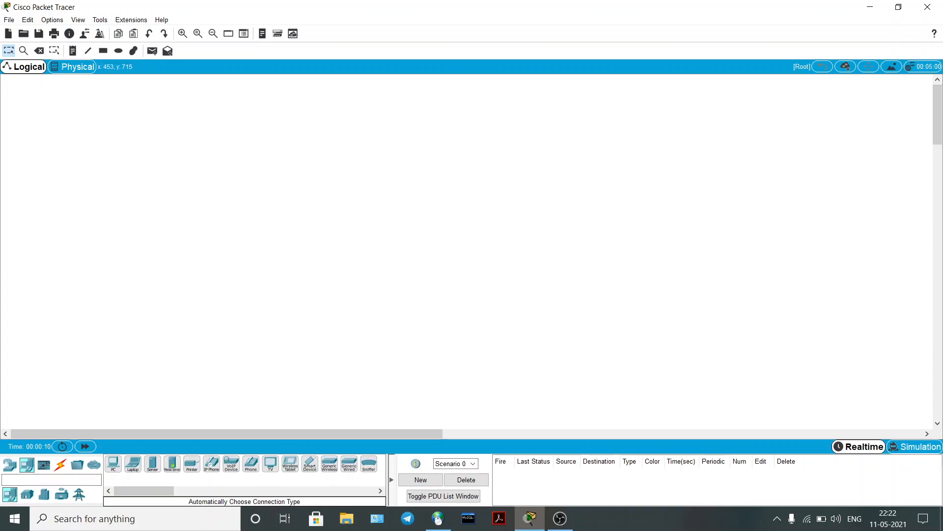
{"action": "left_click_drag", "start_coordinate": [113, 464], "coordinate": [201, 335]}
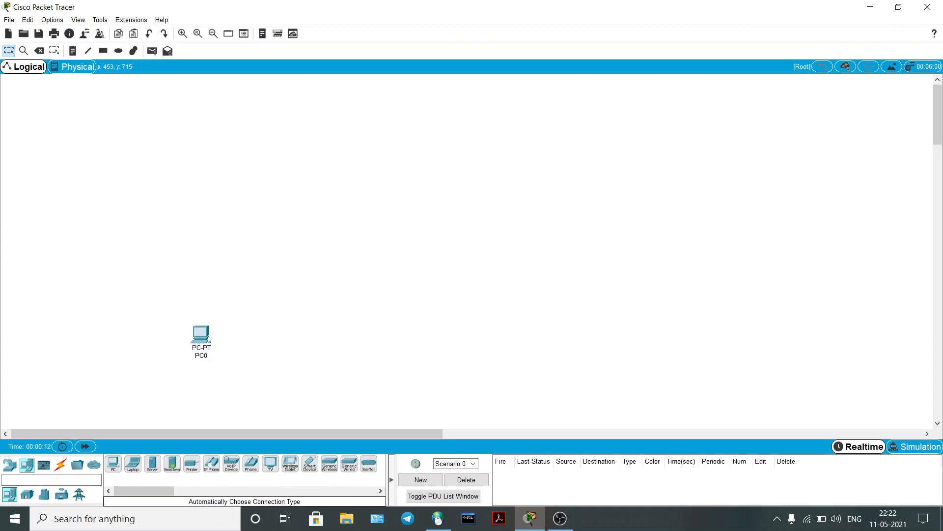
{"action": "left_click_drag", "start_coordinate": [113, 464], "coordinate": [304, 343]}
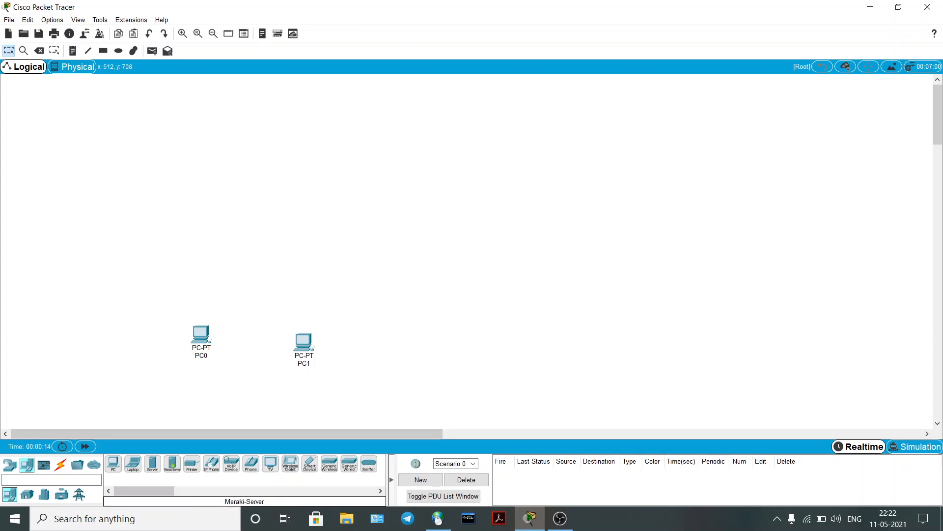
Step: Place a Switch-PT above and between the two PCs and a Router-PT above the switch
{"action": "left_click", "coordinate": [27, 494]}
{"action": "left_click", "coordinate": [10, 464]}
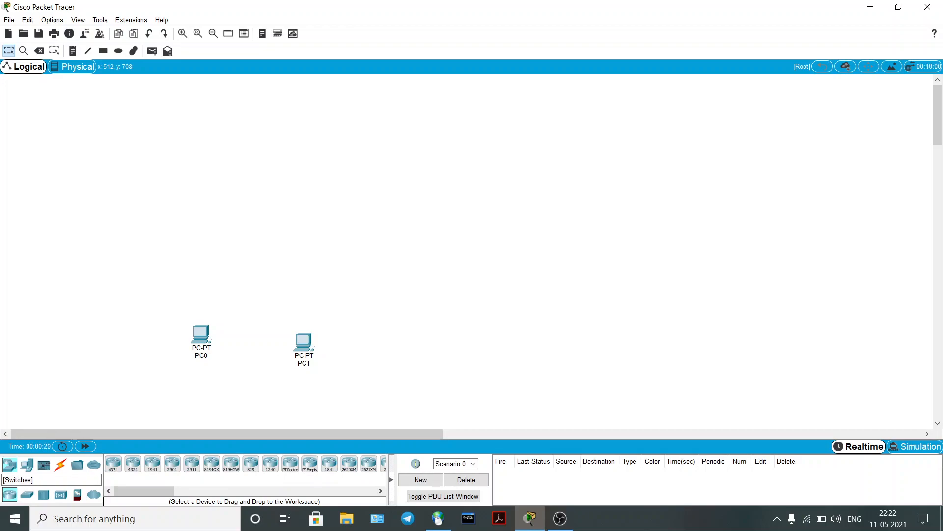
{"action": "left_click", "coordinate": [27, 494]}
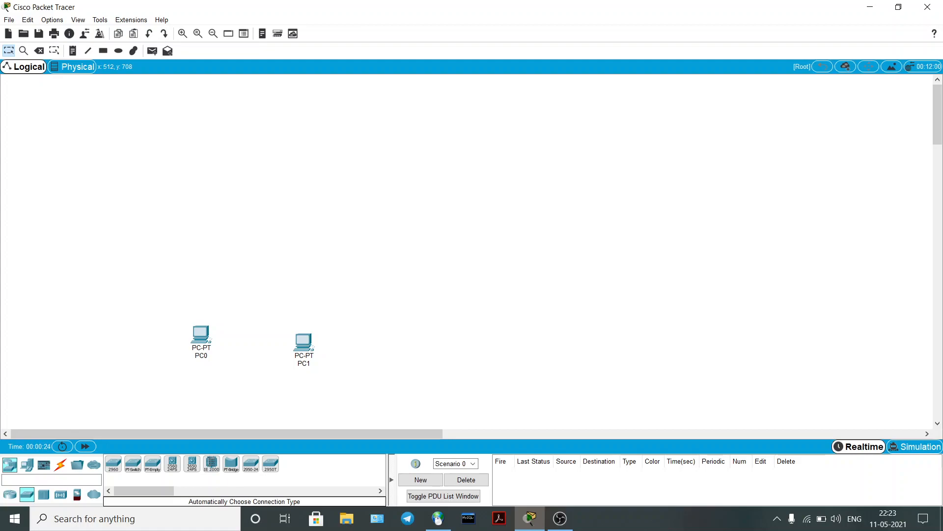
{"action": "left_click_drag", "start_coordinate": [132, 464], "coordinate": [256, 262]}
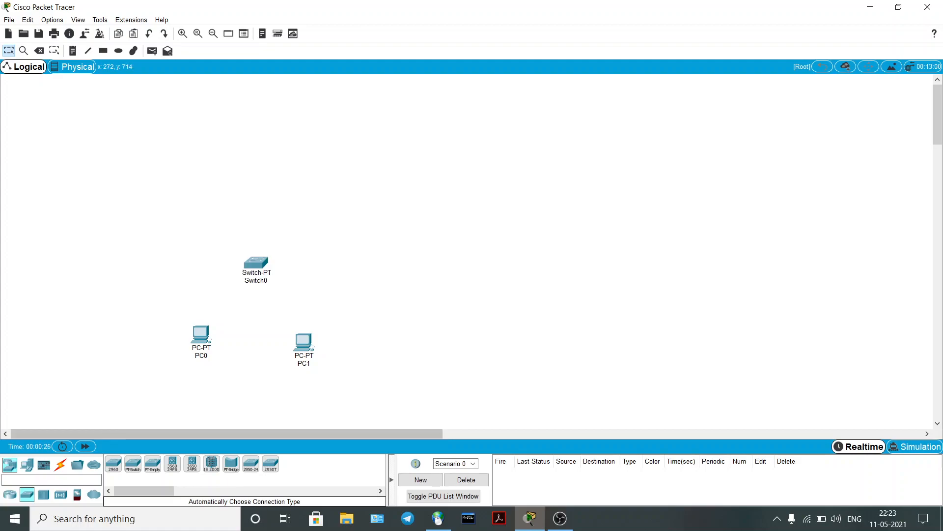
{"action": "left_click", "coordinate": [10, 494]}
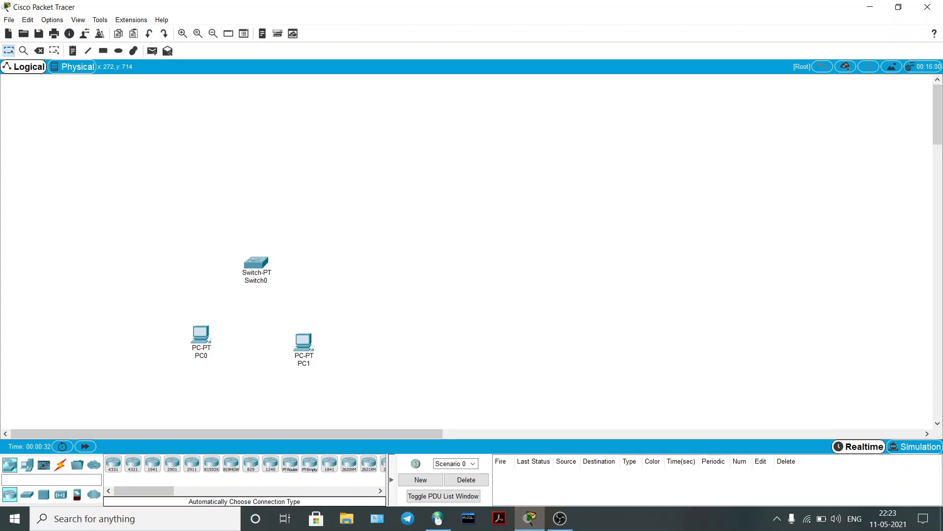
{"action": "left_click_drag", "start_coordinate": [290, 464], "coordinate": [256, 147]}
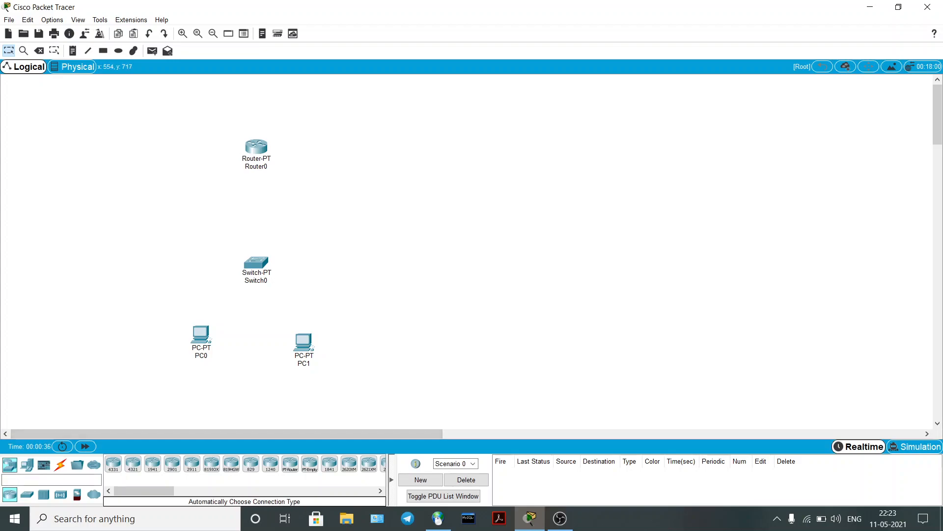
Step: Place three Server-PT devices in a column to the right of the router, switch and PCs
{"action": "left_click", "coordinate": [27, 464]}
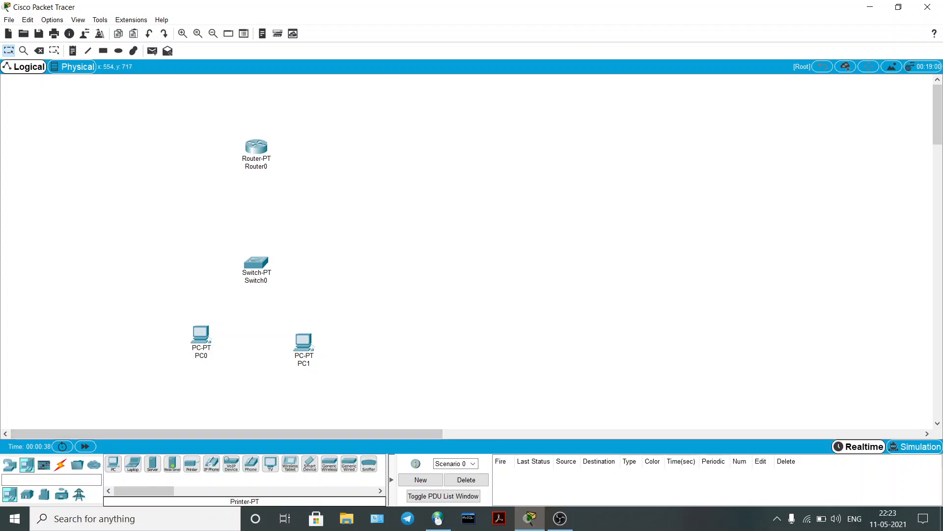
{"action": "left_click_drag", "start_coordinate": [153, 464], "coordinate": [434, 163]}
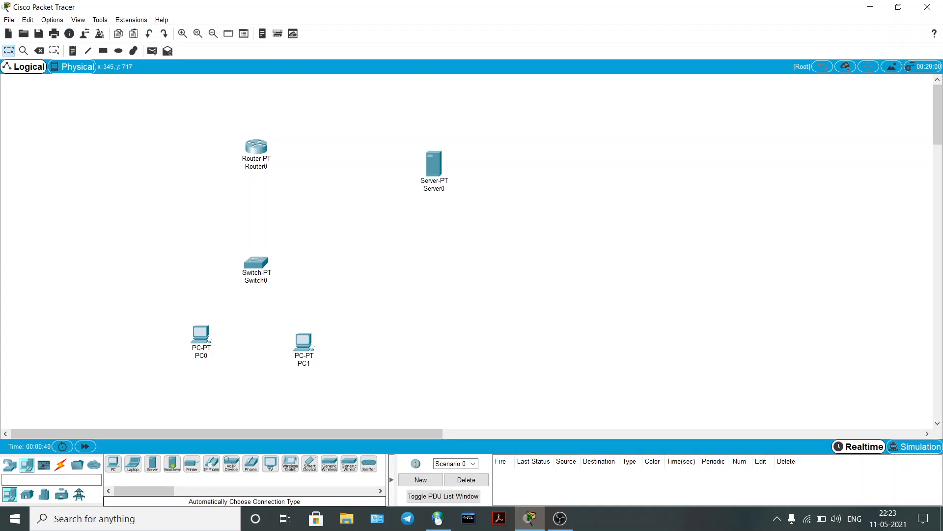
{"action": "left_click_drag", "start_coordinate": [152, 464], "coordinate": [438, 269]}
{"action": "left_click_drag", "start_coordinate": [152, 463], "coordinate": [438, 349]}
Step: Connect Switch0 to PC0, PC1 and Router0 with the automatic connection type and fast-forward the network time
{"action": "left_click", "coordinate": [60, 464]}
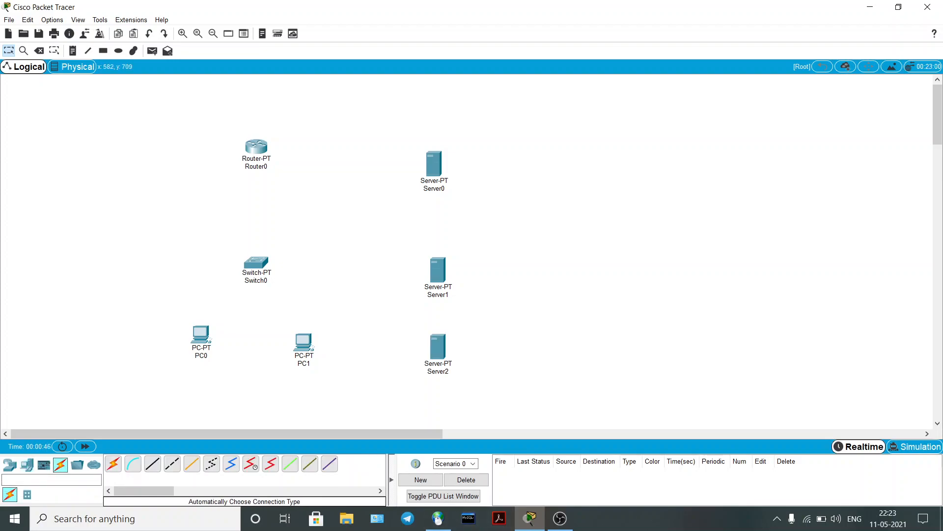
{"action": "left_click", "coordinate": [255, 264]}
{"action": "left_click", "coordinate": [201, 334]}
{"action": "left_click", "coordinate": [113, 464]}
{"action": "left_click", "coordinate": [256, 264]}
{"action": "left_click", "coordinate": [304, 340]}
{"action": "left_click", "coordinate": [113, 464]}
{"action": "left_click", "coordinate": [256, 146]}
{"action": "left_click", "coordinate": [256, 262]}
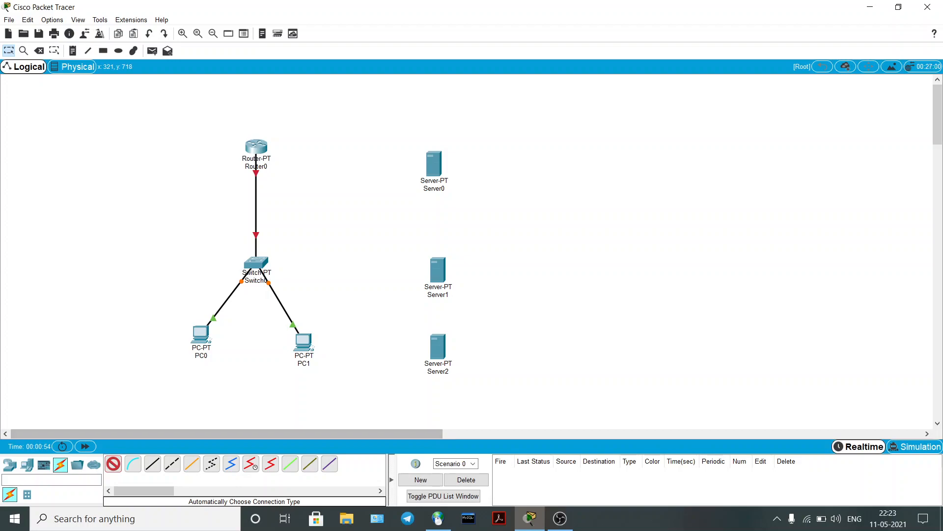
{"action": "left_click", "coordinate": [113, 463]}
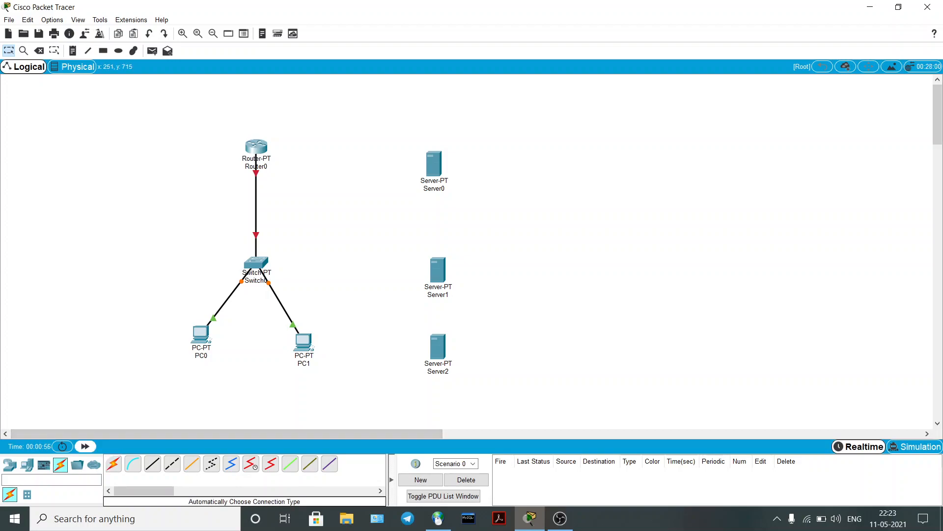
{"action": "left_click", "coordinate": [86, 447]}
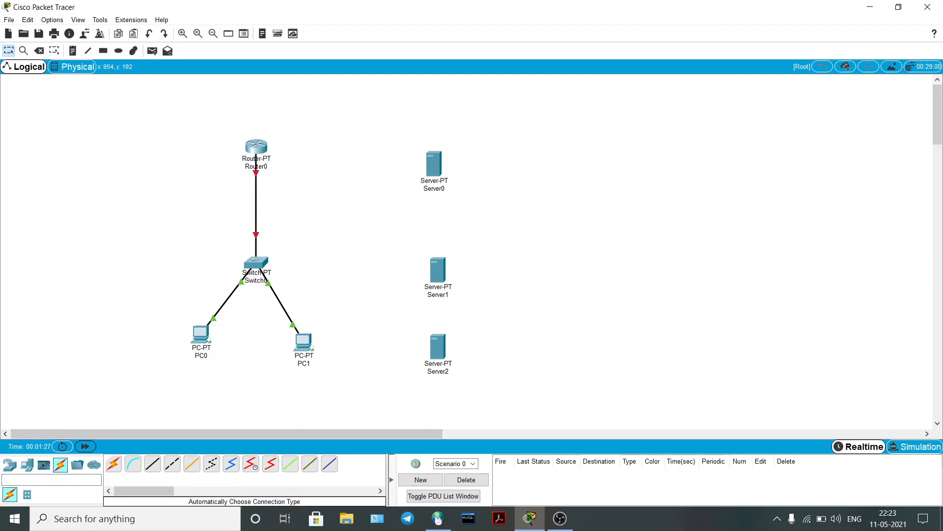
Step: Power off Switch0, install two PT-SWITCH-NM-1CE modules and one PT-SWITCH-NM-1CFE module in its empty slots, and power it back on
{"action": "left_click", "coordinate": [256, 262]}
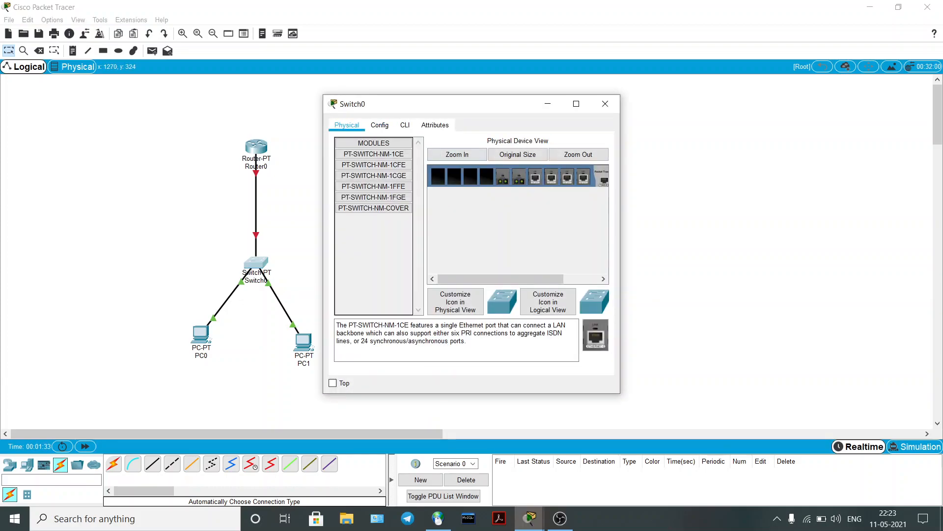
{"action": "left_click_drag", "start_coordinate": [511, 279], "coordinate": [546, 279]}
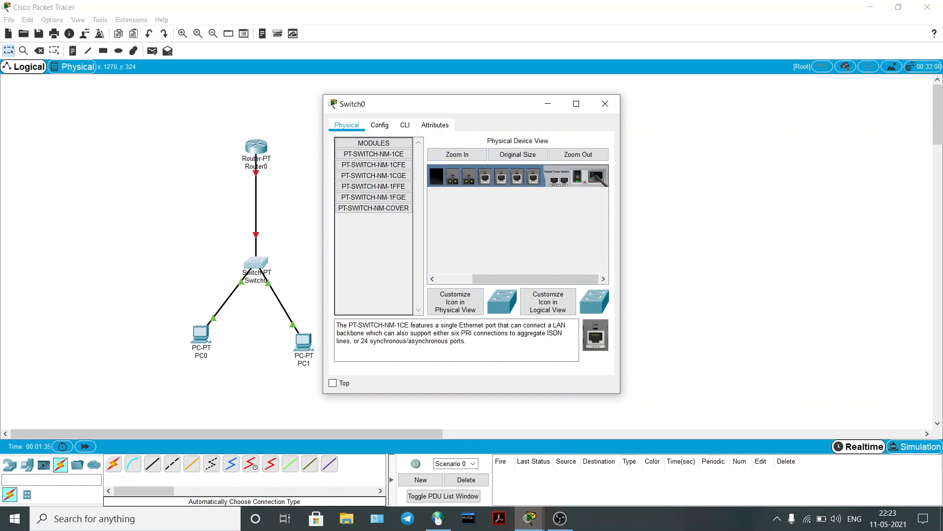
{"action": "left_click", "coordinate": [578, 176]}
{"action": "left_click_drag", "start_coordinate": [374, 154], "coordinate": [436, 177]}
{"action": "left_click_drag", "start_coordinate": [506, 279], "coordinate": [474, 279]}
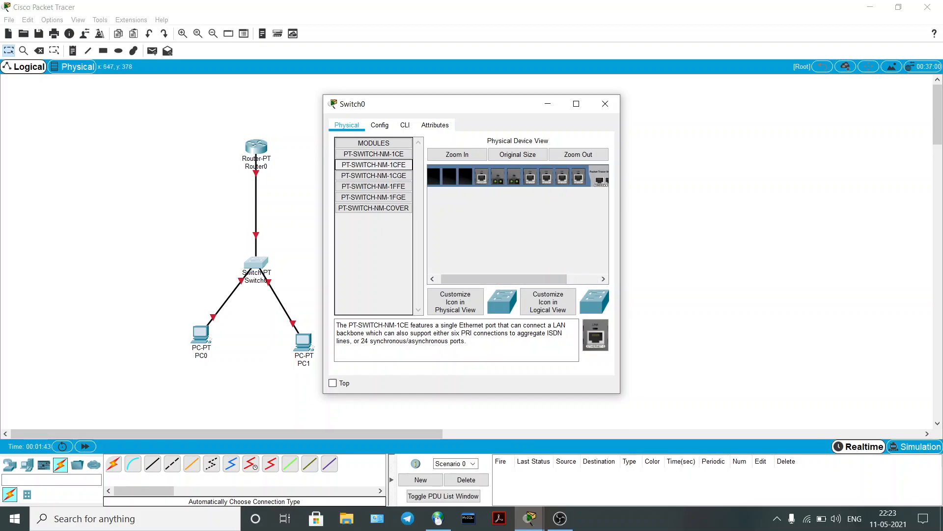
{"action": "left_click_drag", "start_coordinate": [374, 165], "coordinate": [466, 176]}
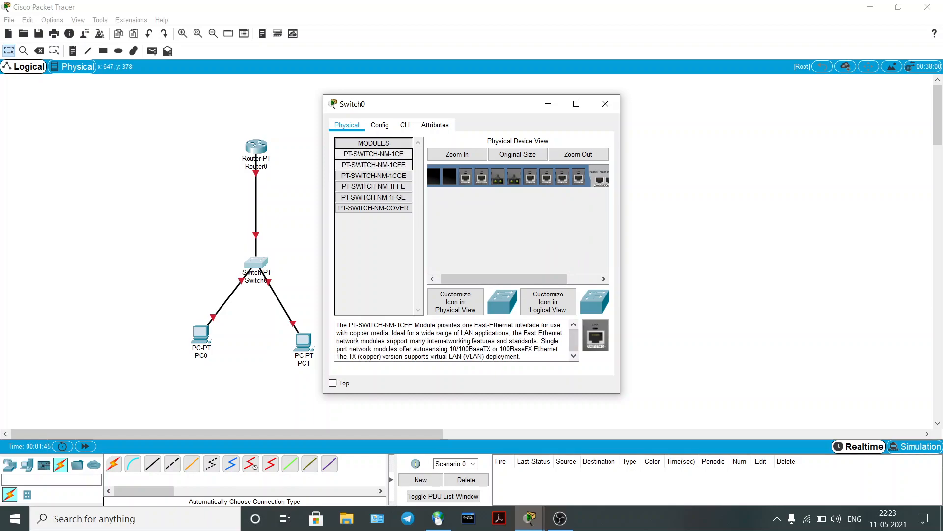
{"action": "left_click_drag", "start_coordinate": [374, 154], "coordinate": [449, 177]}
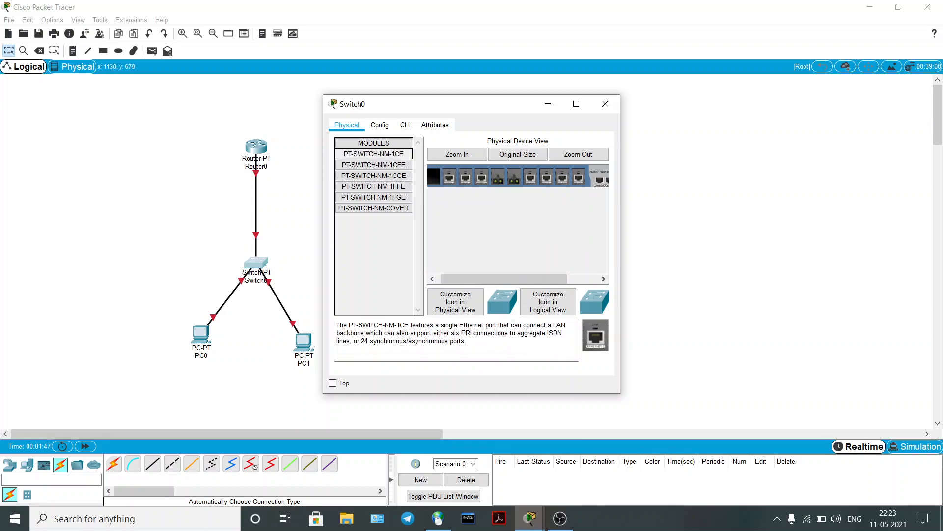
{"action": "left_click_drag", "start_coordinate": [552, 279], "coordinate": [587, 279]}
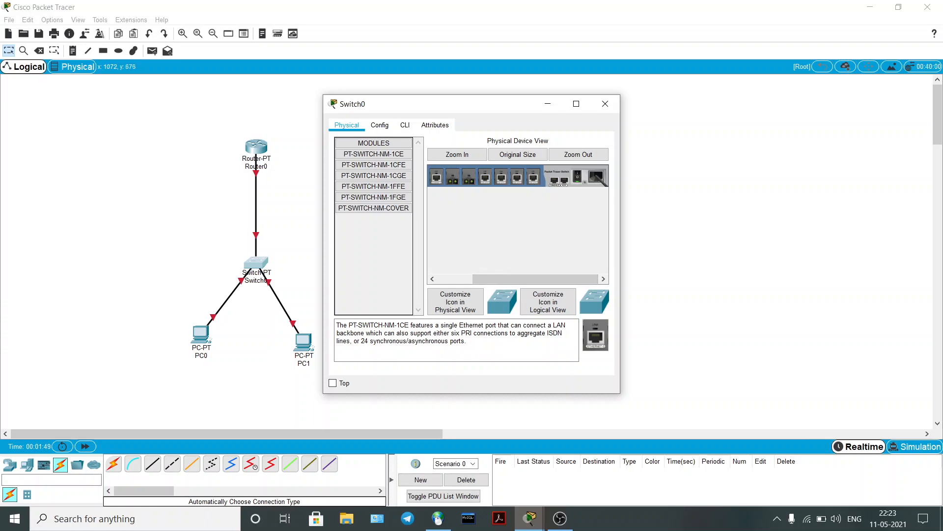
{"action": "left_click", "coordinate": [606, 103]}
Step: Fast-forward the network time and connect Switch0 to Server0, Server1 and Server2 with the automatic connection type
{"action": "left_click", "coordinate": [85, 446]}
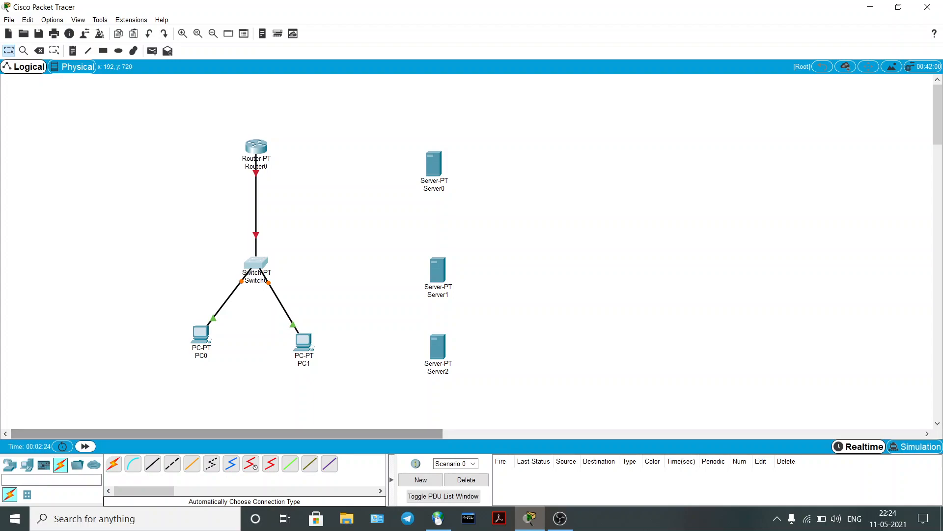
{"action": "left_click", "coordinate": [85, 447]}
{"action": "left_click", "coordinate": [113, 464]}
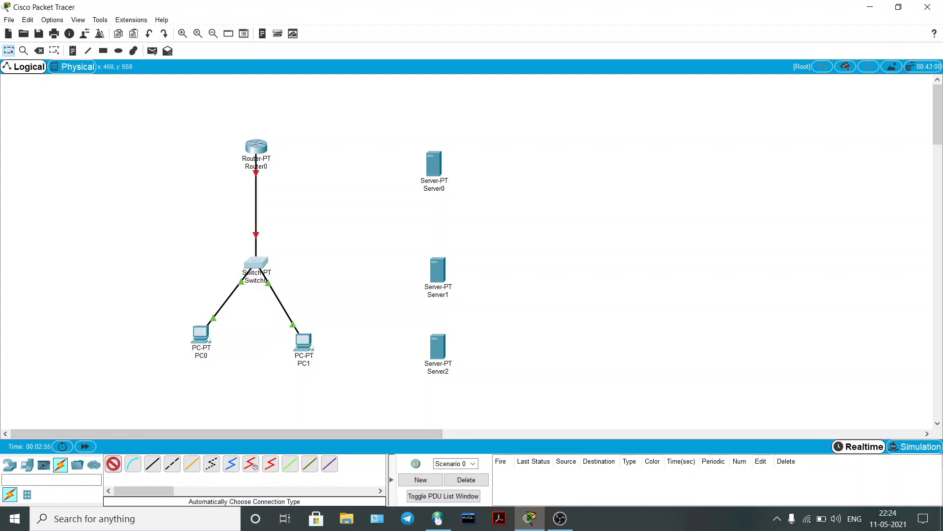
{"action": "left_click", "coordinate": [258, 263]}
{"action": "left_click", "coordinate": [432, 164]}
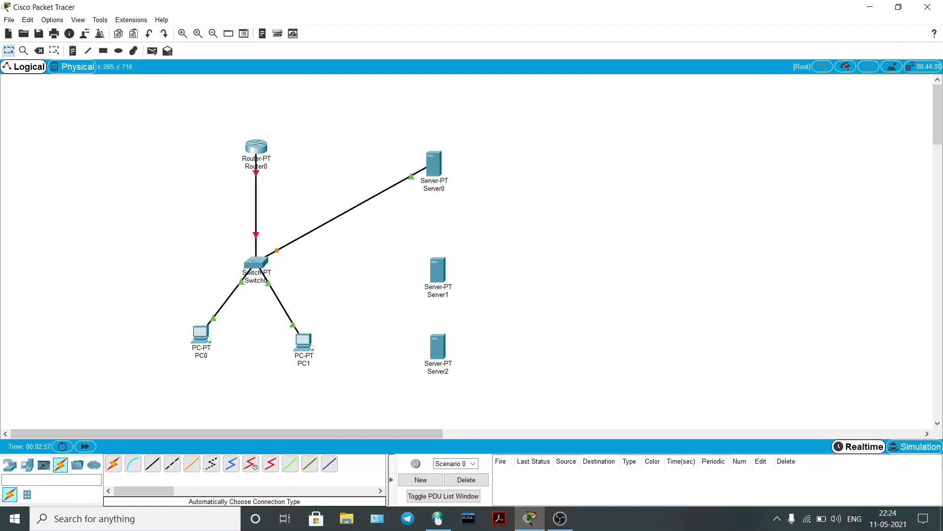
{"action": "left_click", "coordinate": [260, 261]}
{"action": "left_click", "coordinate": [437, 269]}
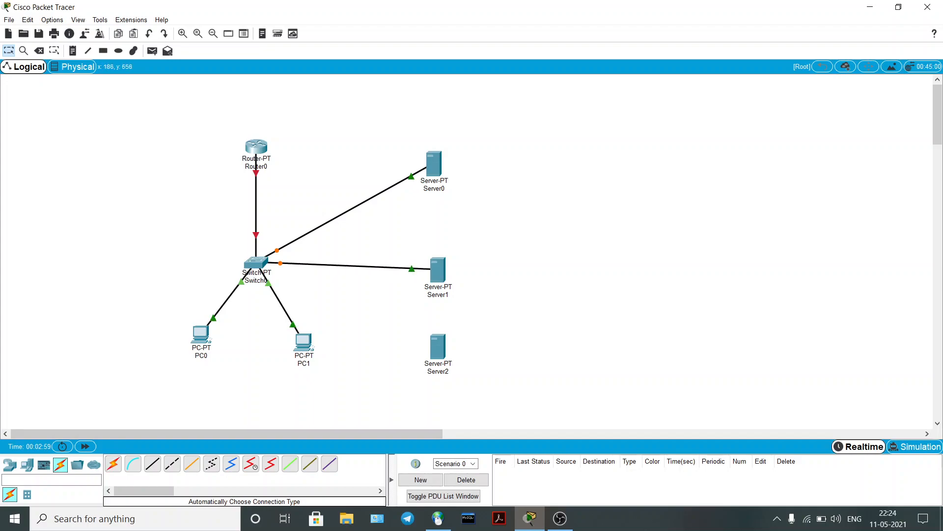
{"action": "left_click", "coordinate": [256, 262]}
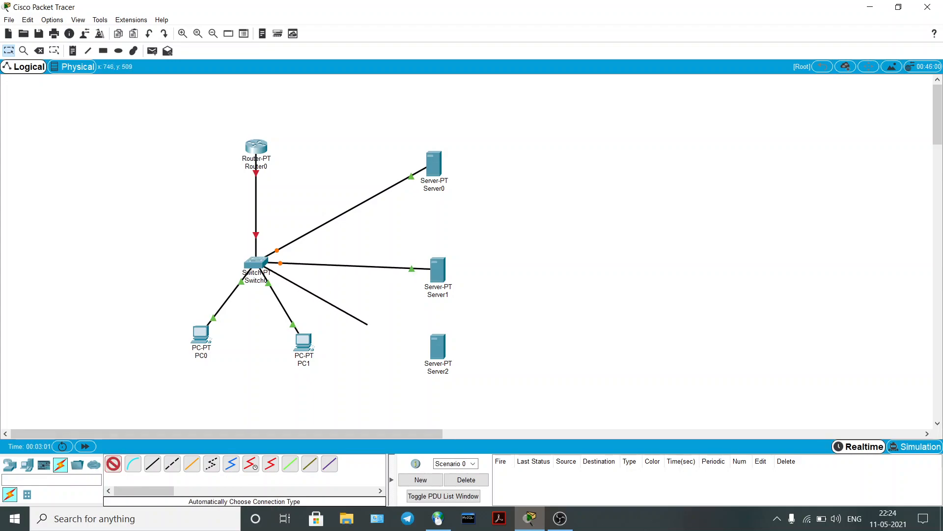
{"action": "left_click", "coordinate": [437, 346]}
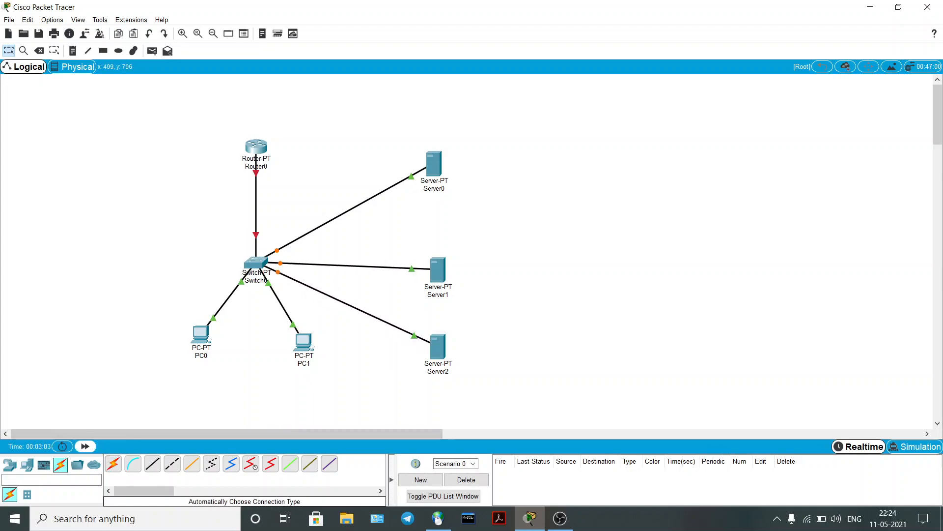
Step: Space out the three servers evenly in their column and nudge PC0 slightly down to tidy the layout
{"action": "left_click_drag", "start_coordinate": [434, 165], "coordinate": [431, 151]}
{"action": "left_click_drag", "start_coordinate": [431, 274], "coordinate": [434, 240]}
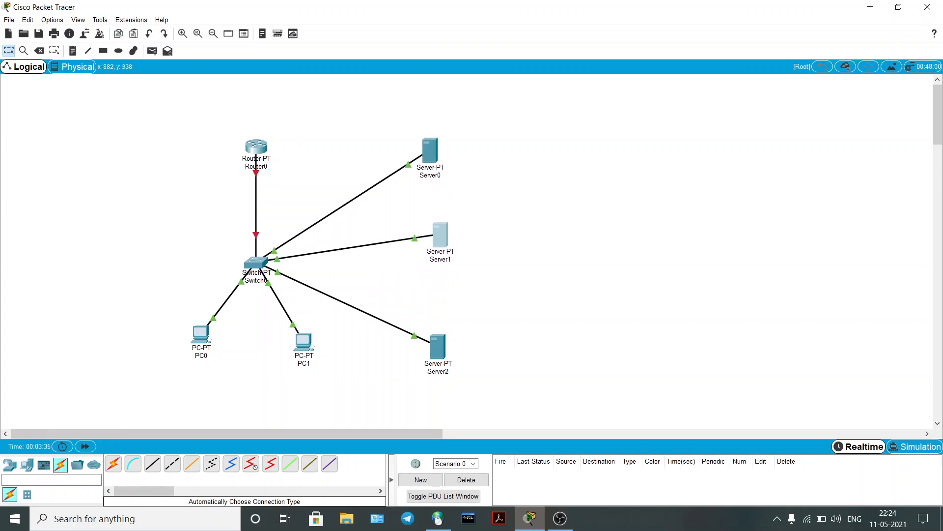
{"action": "left_click_drag", "start_coordinate": [439, 345], "coordinate": [453, 346]}
{"action": "left_click", "coordinate": [440, 241]}
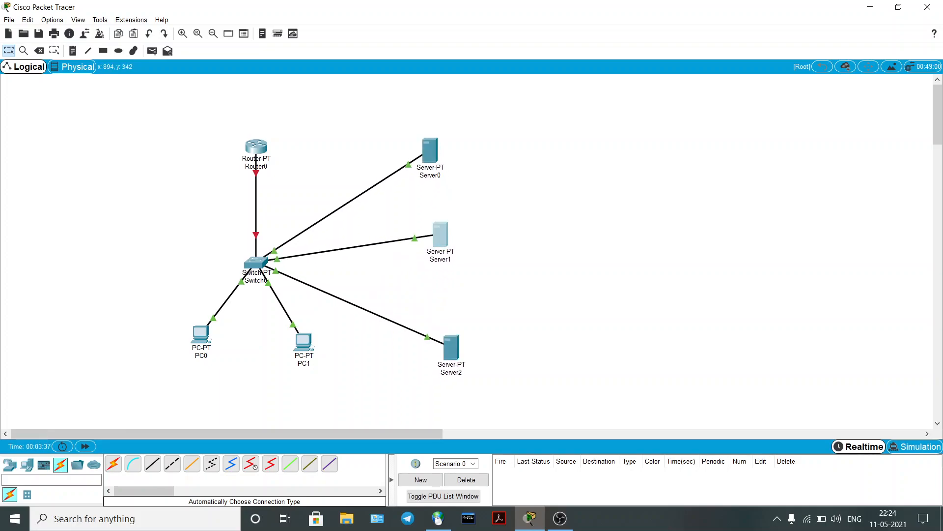
{"action": "left_click", "coordinate": [605, 104]}
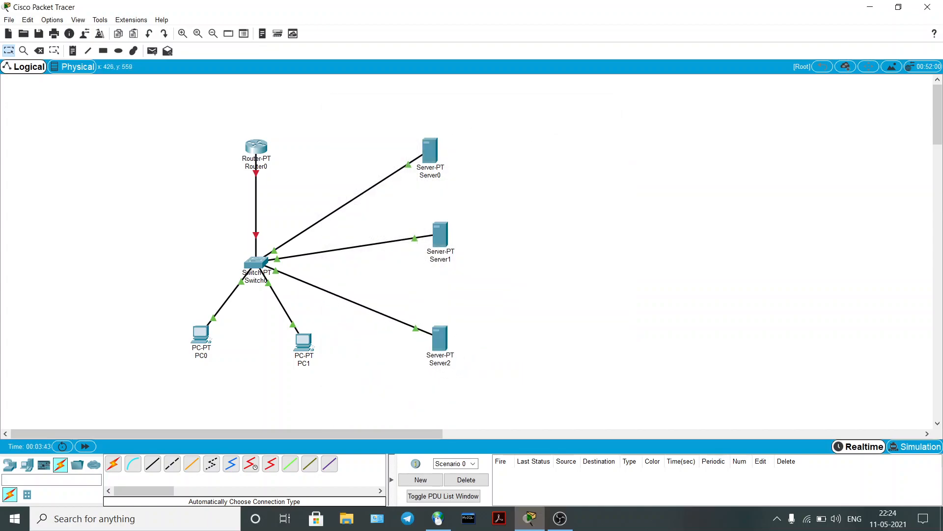
{"action": "left_click_drag", "start_coordinate": [201, 335], "coordinate": [201, 339]}
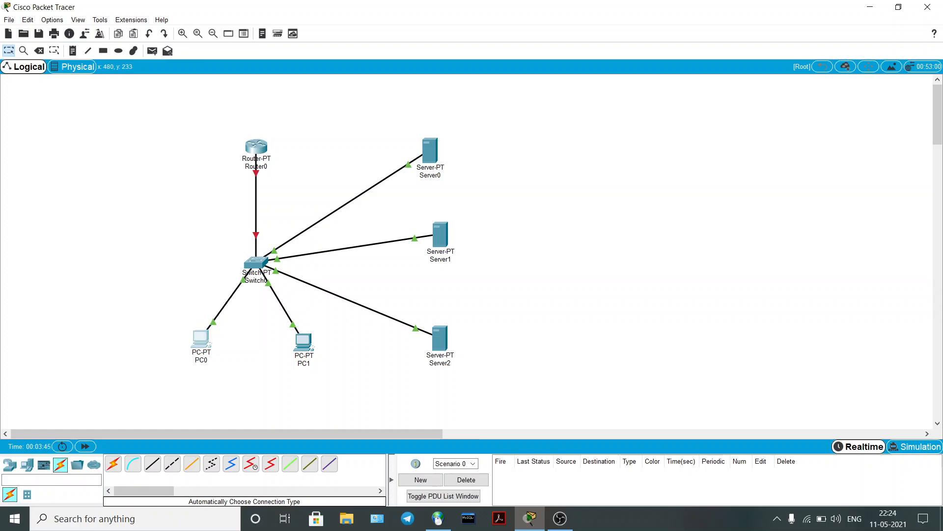
Step: Configure Router0's FastEthernet0/0 with IPv4 address 192.168.1.1 and subnet mask 255.255.255.0, and turn the port on
{"action": "left_click", "coordinate": [256, 147]}
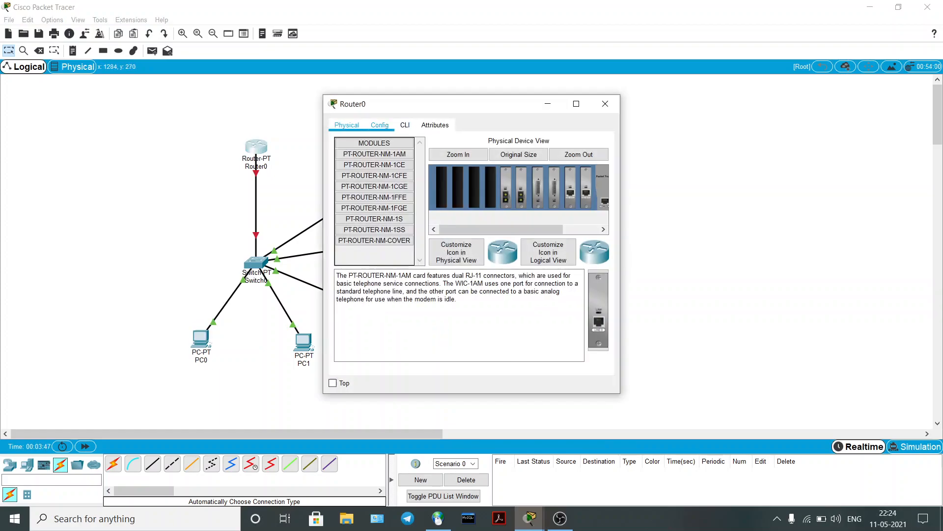
{"action": "left_click", "coordinate": [380, 125]}
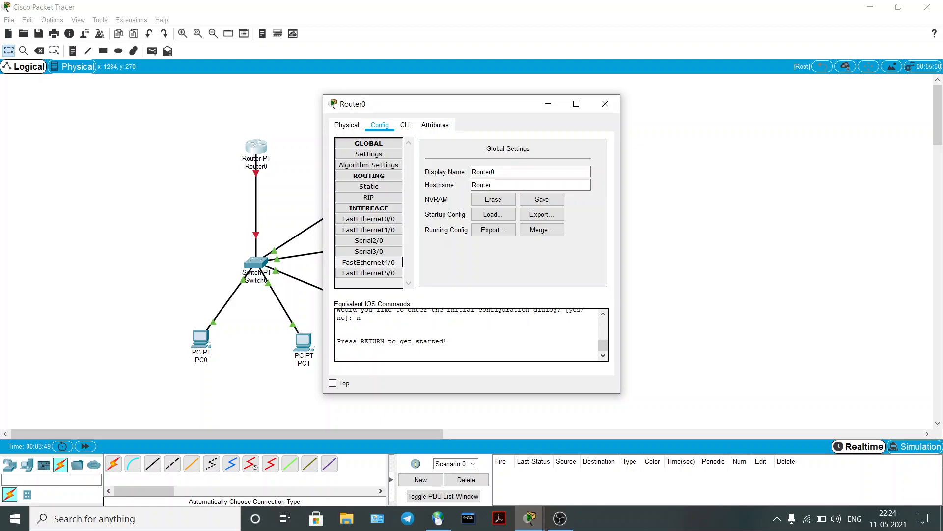
{"action": "left_click", "coordinate": [369, 219]}
{"action": "left_click", "coordinate": [557, 207]}
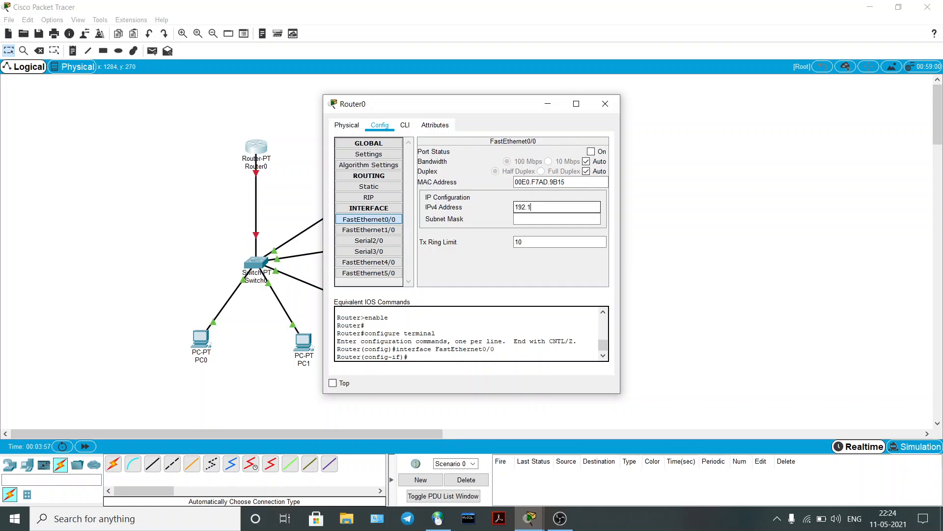
{"action": "type", "text": "192.168.1.1"}
{"action": "key", "text": "Tab"}
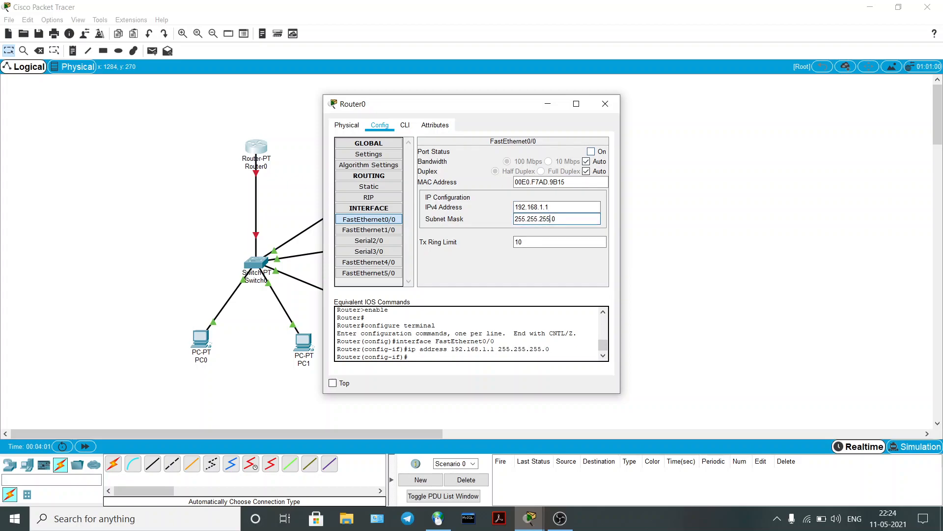
{"action": "left_click", "coordinate": [591, 152]}
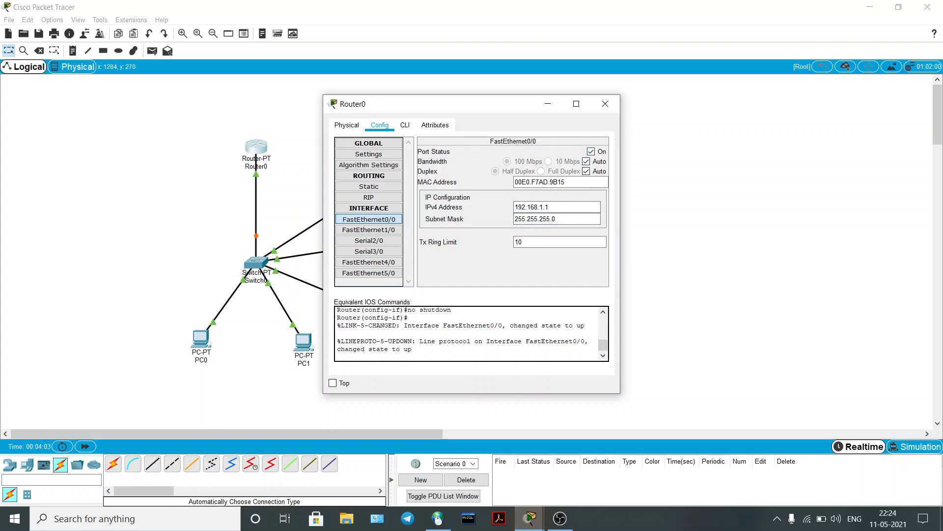
{"action": "left_click", "coordinate": [606, 104]}
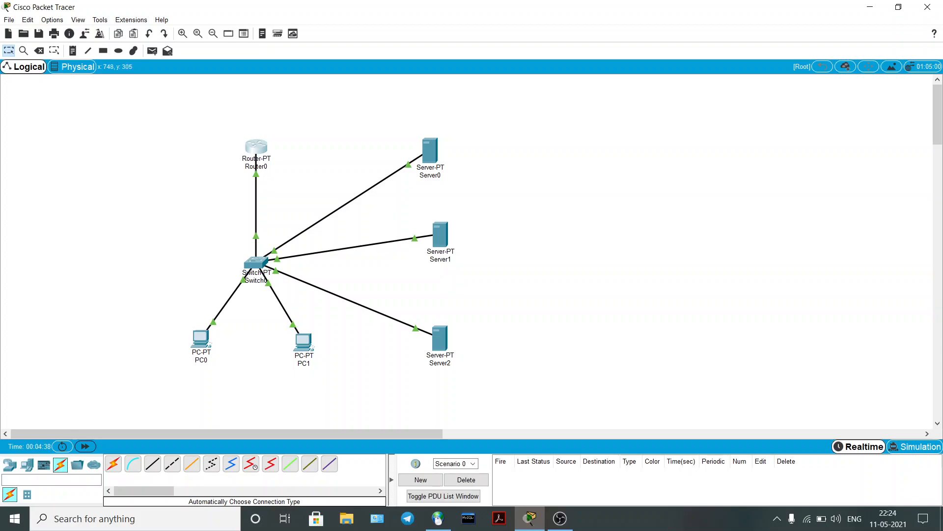
Step: Change the display name of Server0 to DHCP
{"action": "left_click", "coordinate": [430, 150]}
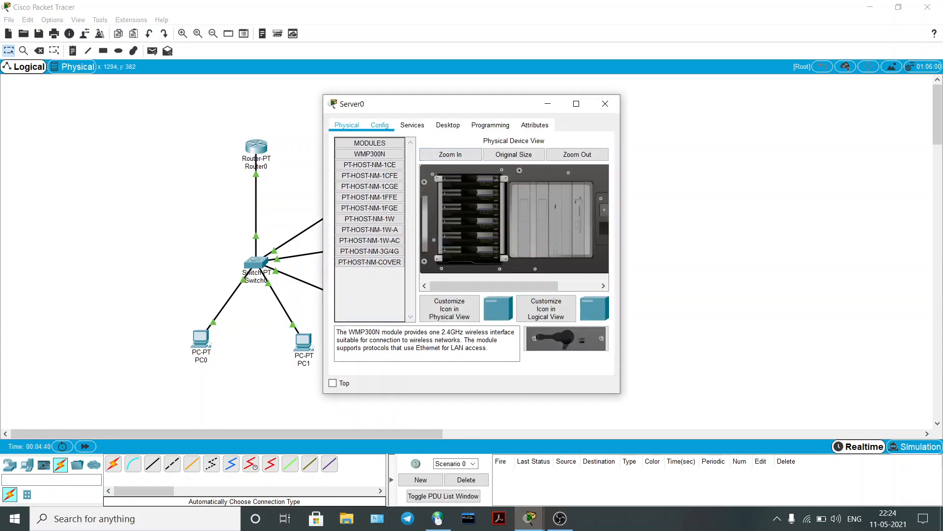
{"action": "left_click", "coordinate": [379, 125]}
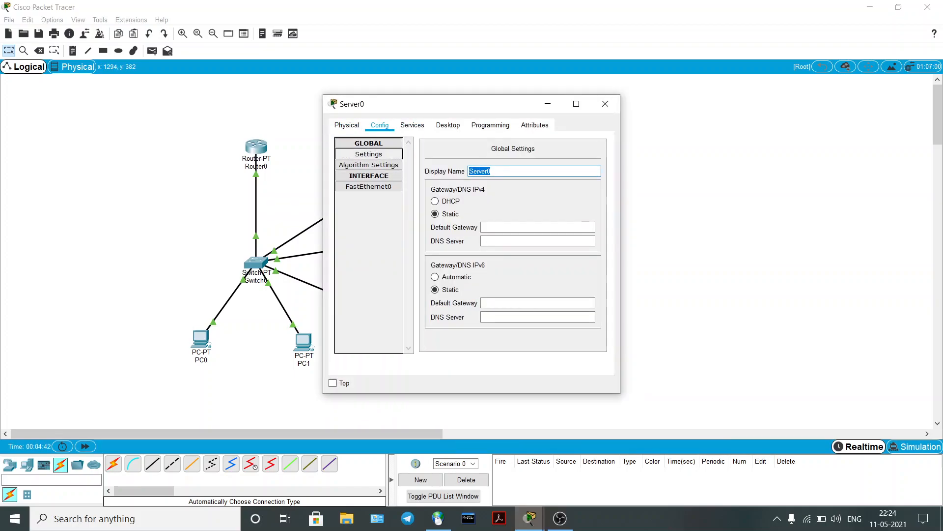
{"action": "type", "text": "DHCP"}
{"action": "left_click", "coordinate": [347, 125]}
{"action": "left_click", "coordinate": [379, 125]}
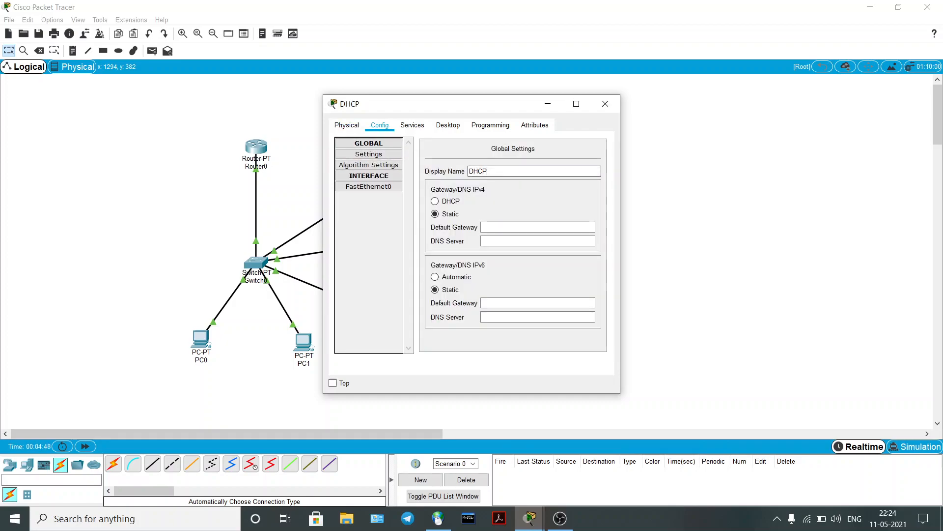
Step: Give the DHCP server the static IPv4 address 192.168.1.2, subnet mask 255.255.255.0 and default gateway 192.168.1.1
{"action": "left_click", "coordinate": [448, 125]}
{"action": "left_click", "coordinate": [364, 156]}
{"action": "left_click", "coordinate": [462, 185]}
{"action": "type", "text": "192.168.1.2"}
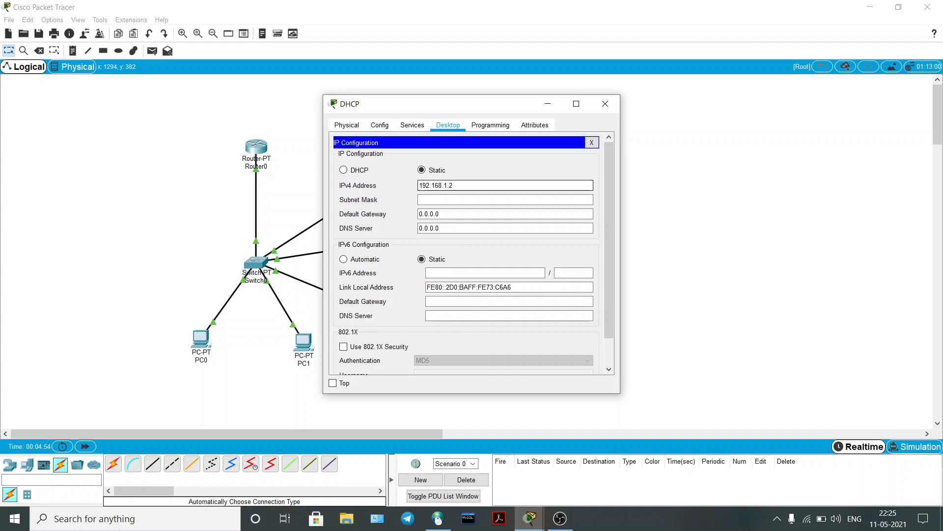
{"action": "left_click", "coordinate": [430, 199]}
{"action": "key", "text": "Tab"}
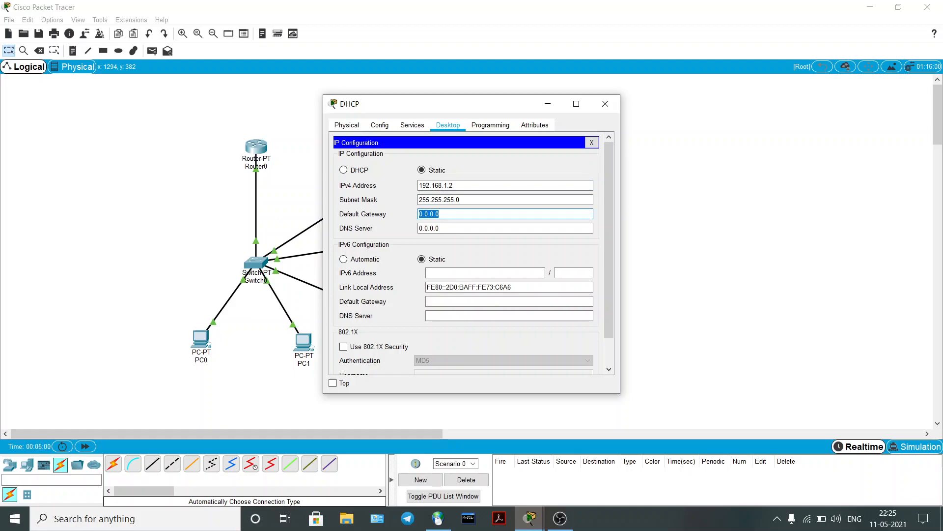
{"action": "type", "text": "192.168.1.1"}
{"action": "key", "text": "Tab"}
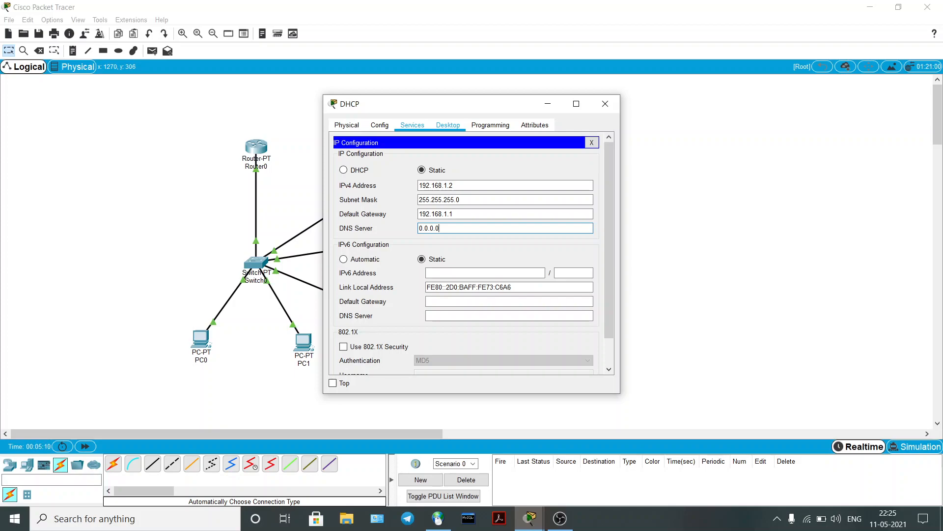
Step: In the DHCP server's DHCP service, set the default gateway of serverPool to 192.168.1.1
{"action": "left_click", "coordinate": [380, 125]}
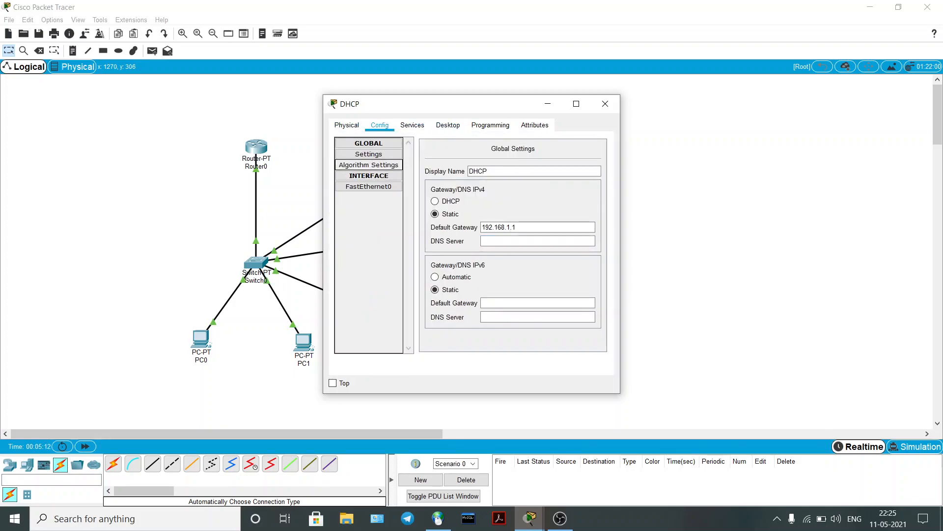
{"action": "left_click", "coordinate": [413, 125]}
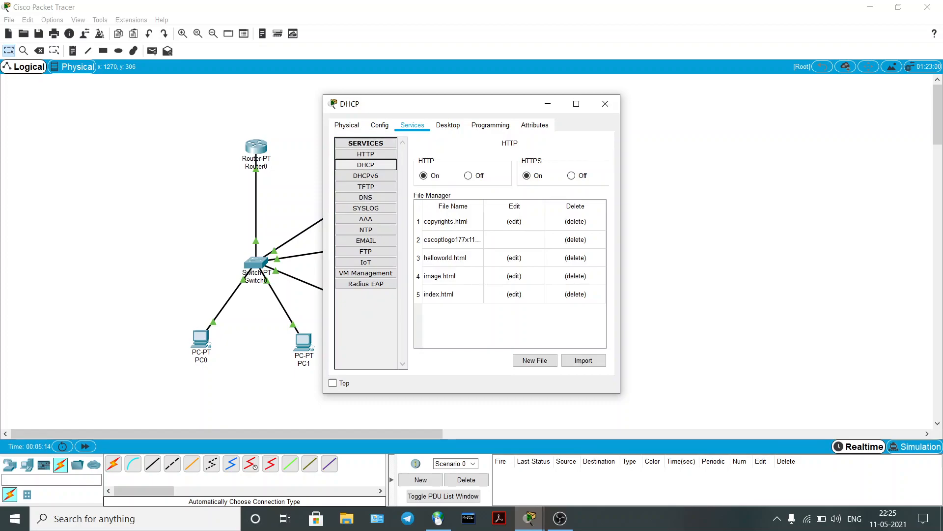
{"action": "left_click", "coordinate": [366, 154]}
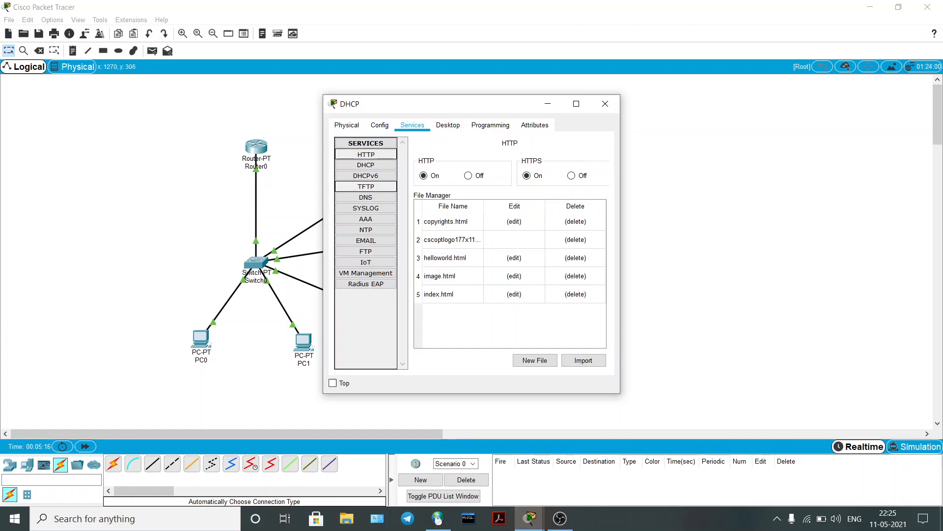
{"action": "left_click", "coordinate": [366, 198]}
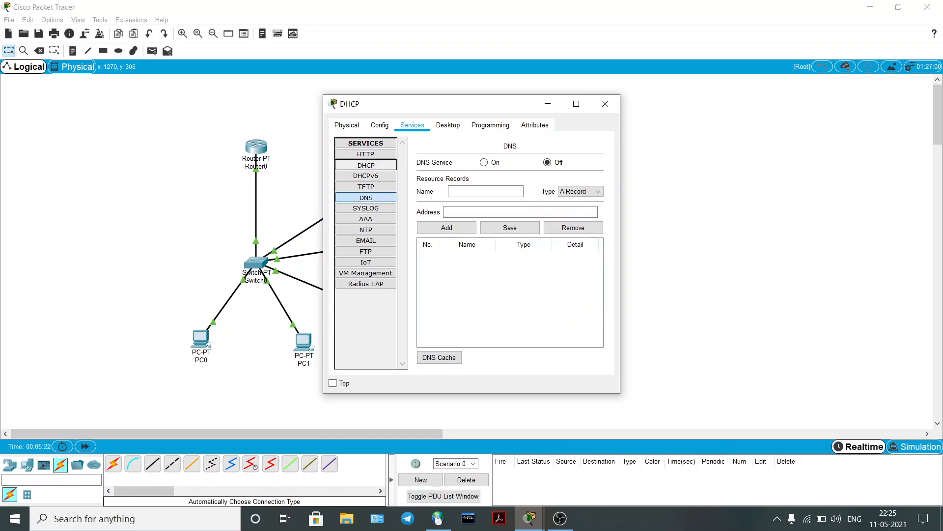
{"action": "left_click", "coordinate": [366, 165]}
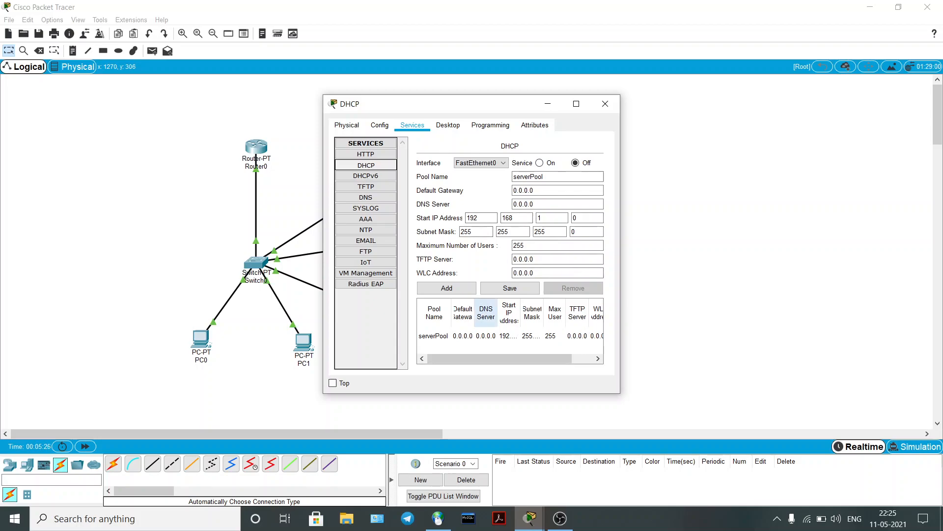
{"action": "left_click", "coordinate": [463, 337]}
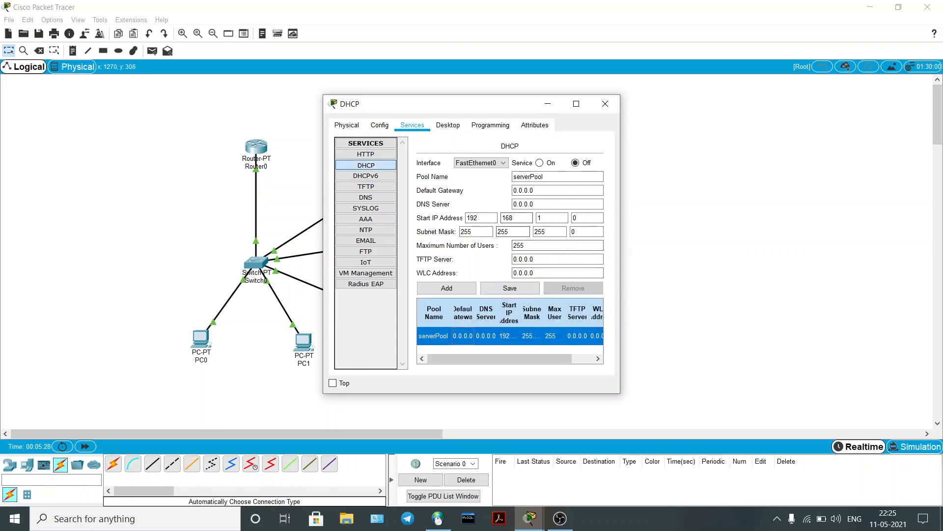
{"action": "left_click", "coordinate": [517, 217]}
{"action": "left_click", "coordinate": [550, 190]}
{"action": "left_click_drag", "start_coordinate": [550, 191], "coordinate": [512, 190]}
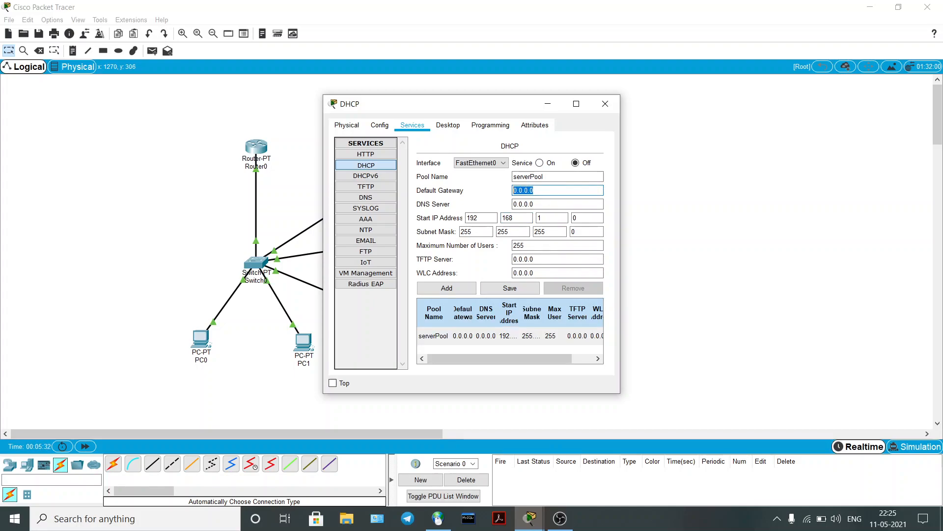
{"action": "type", "text": "192.168.1.1"}
{"action": "key", "text": "Tab"}
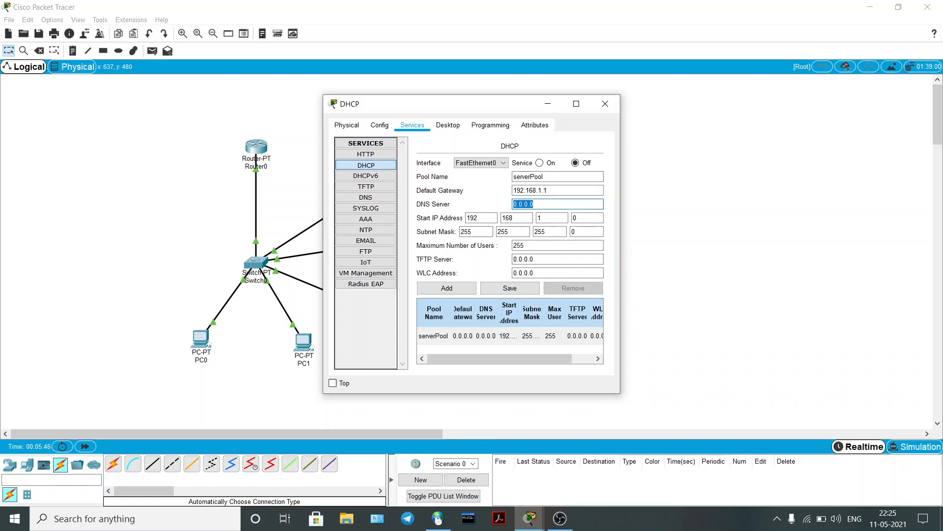
Step: Set the DNS server of serverPool to 192.168.1.3 and save the pool
{"action": "key", "text": "Tab"}
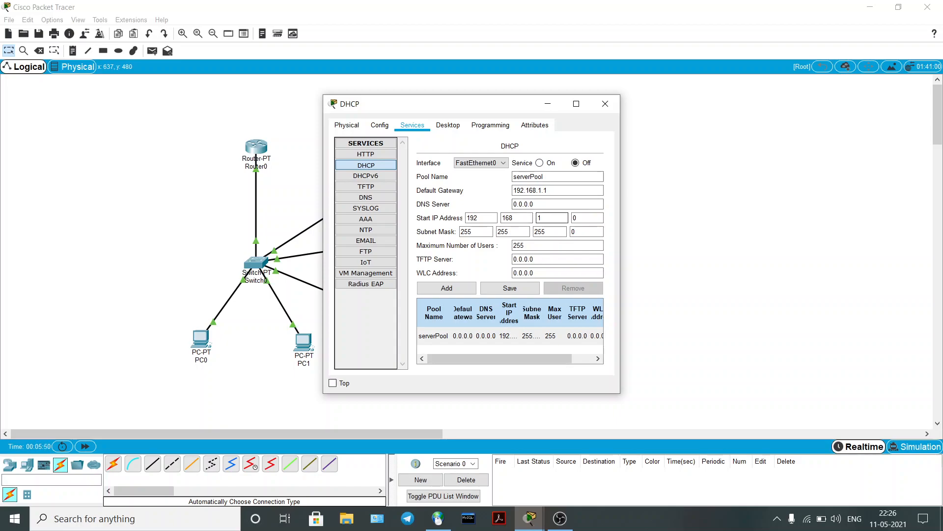
{"action": "left_click_drag", "start_coordinate": [540, 204], "coordinate": [508, 204]}
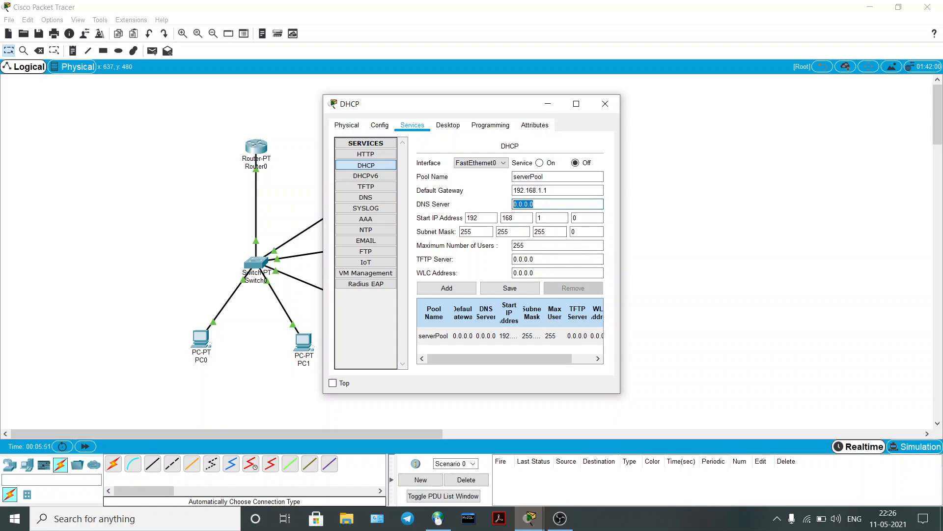
{"action": "type", "text": "192.168.1.3"}
{"action": "left_click", "coordinate": [483, 218]}
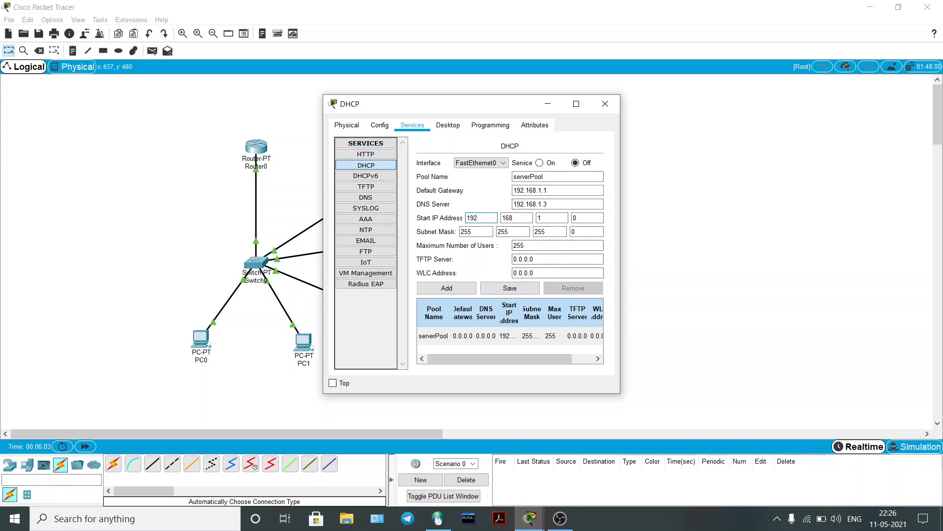
{"action": "left_click", "coordinate": [510, 288]}
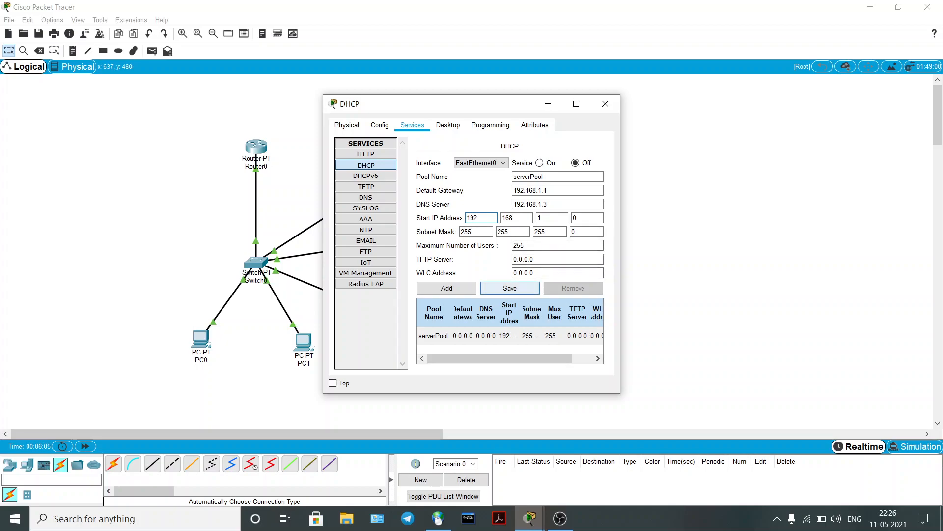
{"action": "left_click", "coordinate": [486, 336]}
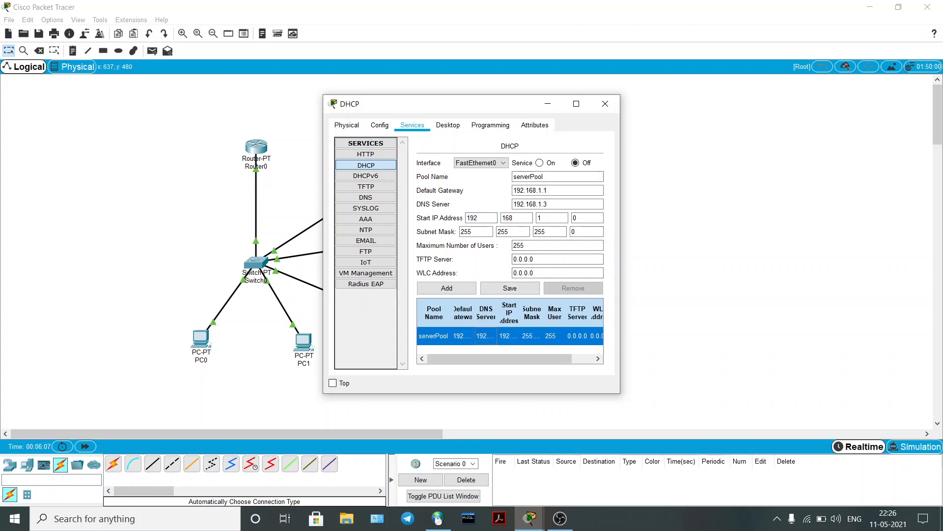
Step: Turn on the DHCP service for FastEthernet0 on the DHCP server
{"action": "left_click", "coordinate": [540, 162]}
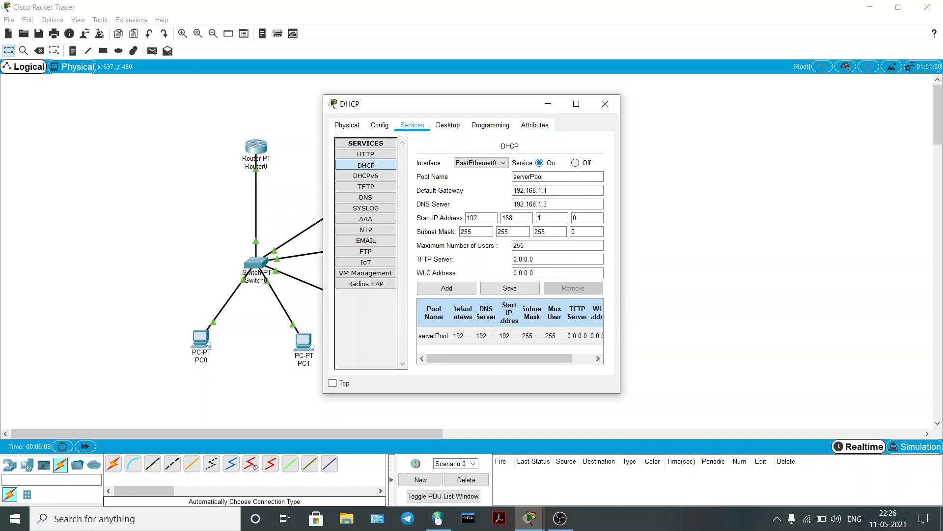
{"action": "left_click", "coordinate": [606, 104]}
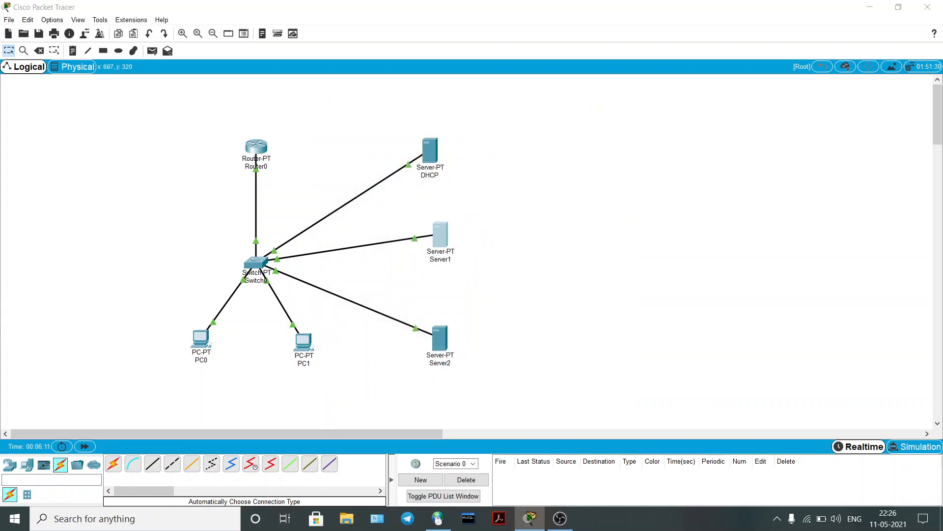
Step: Change the display name of Server1 to DNS
{"action": "left_click", "coordinate": [441, 236]}
{"action": "left_click", "coordinate": [379, 126]}
{"action": "double_click", "coordinate": [481, 171]}
{"action": "type", "text": "DNS"}
Step: Give the DNS server the static IPv4 address 192.168.1.3, subnet mask 255.255.255.0 and default gateway 192.168.1.1
{"action": "left_click", "coordinate": [412, 126]}
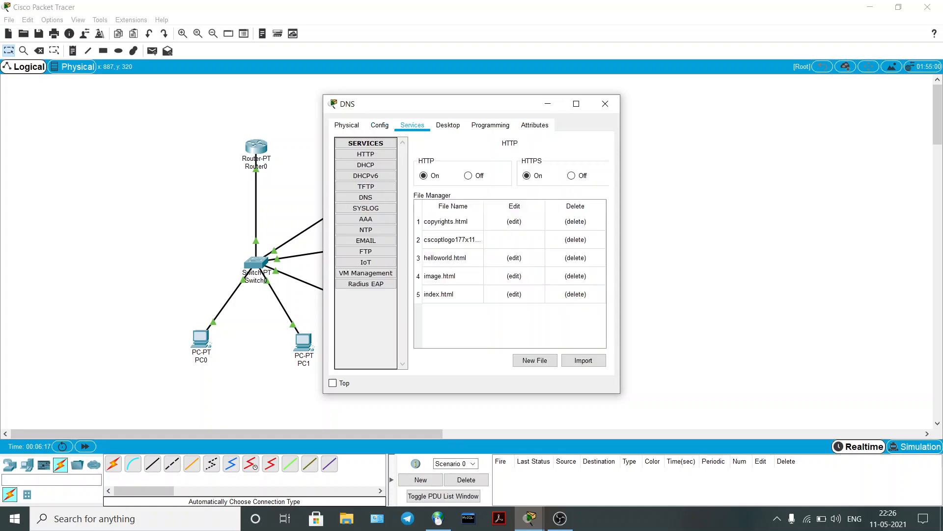
{"action": "left_click", "coordinate": [448, 125]}
{"action": "left_click", "coordinate": [373, 148]}
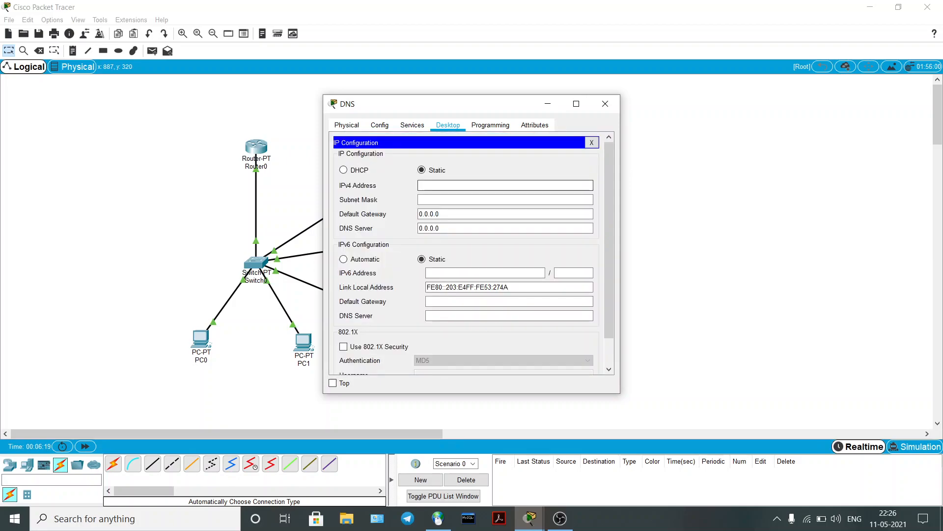
{"action": "type", "text": "192.168.13"}
{"action": "key", "text": "BackSpace"}
{"action": "type", "text": ".3"}
{"action": "key", "text": "Tab"}
{"action": "key", "text": "Tab"}
{"action": "type", "text": "192.168.1.1"}
{"action": "key", "text": "Tab"}
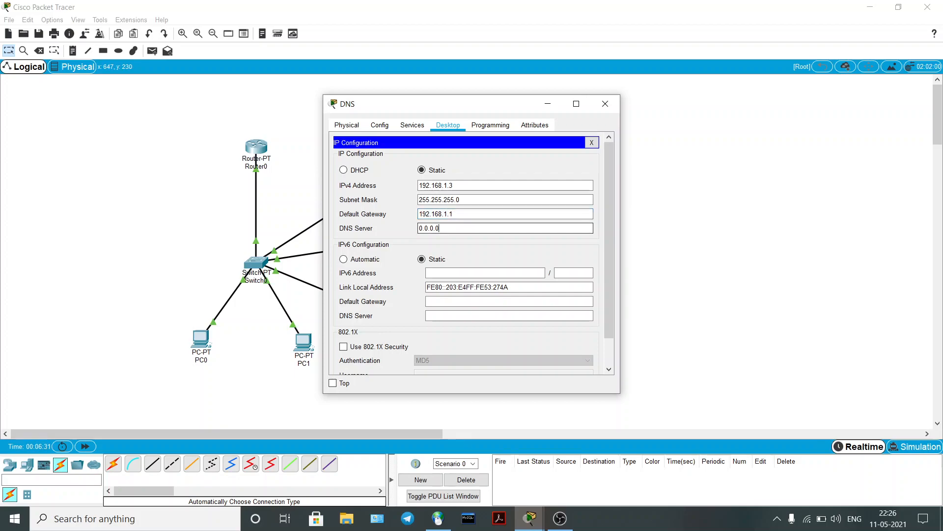
Step: Set the DNS server address in the DNS machine's own IP configuration to 192.168.1.3
{"action": "type", "text": "192.168.13."}
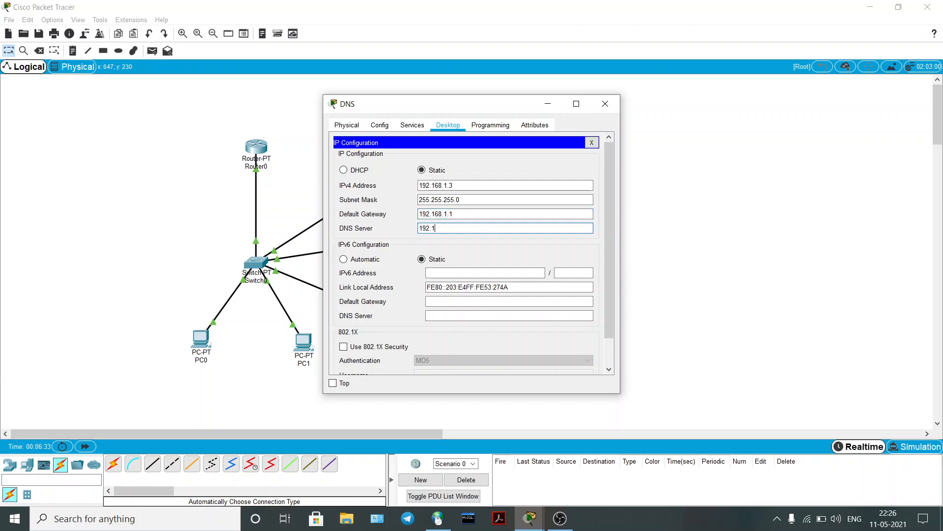
{"action": "key", "text": "BackSpace"}
{"action": "key", "text": "BackSpace"}
{"action": "type", "text": ".3"}
{"action": "left_click", "coordinate": [605, 104]}
Step: Set the DNS server address in the DHCP server's IP configuration to 192.168.1.3
{"action": "left_click", "coordinate": [432, 151]}
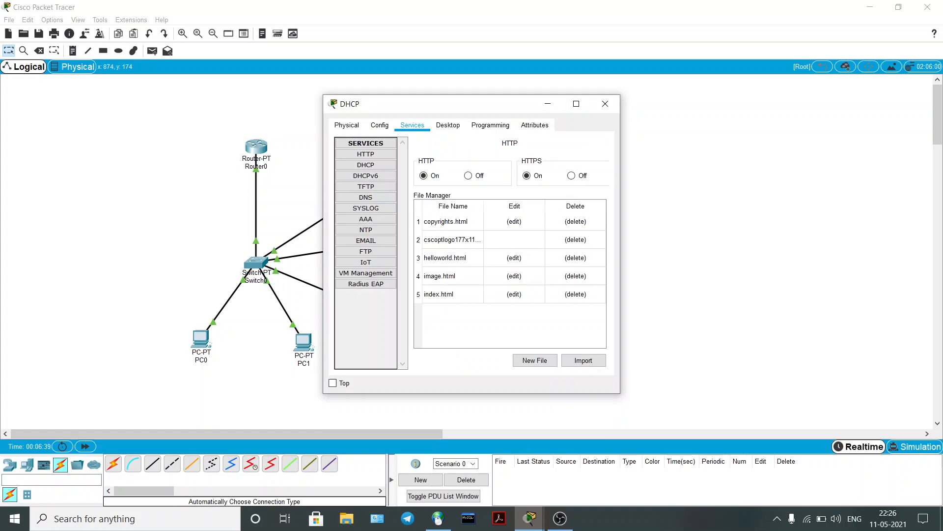
{"action": "left_click", "coordinate": [448, 126]}
{"action": "left_click", "coordinate": [364, 162]}
{"action": "double_click", "coordinate": [432, 228]}
{"action": "type", "text": "192."}
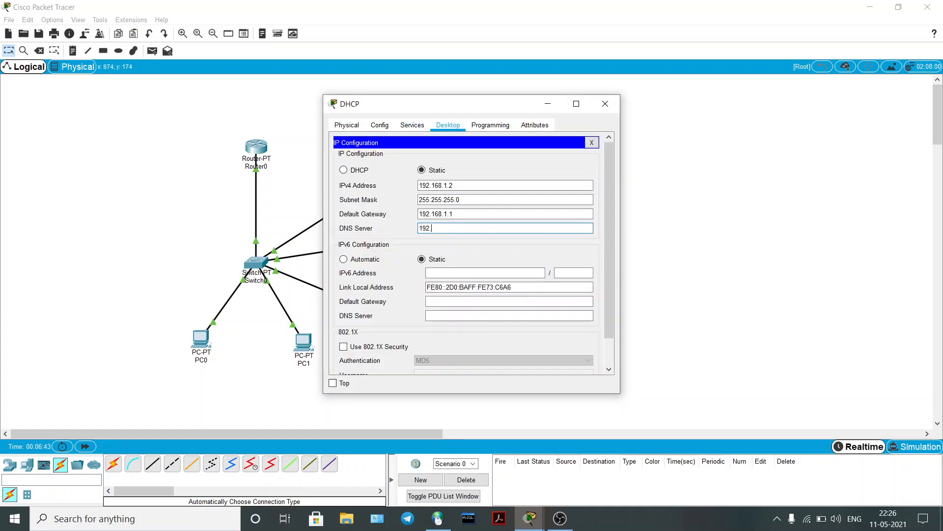
{"action": "type", "text": "168.1.3"}
{"action": "left_click", "coordinate": [606, 103]}
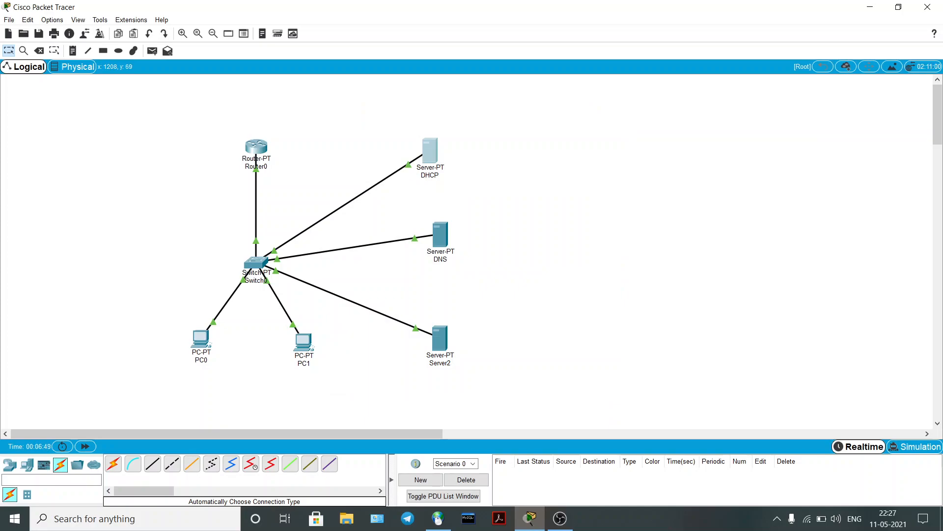
{"action": "left_click", "coordinate": [441, 234]}
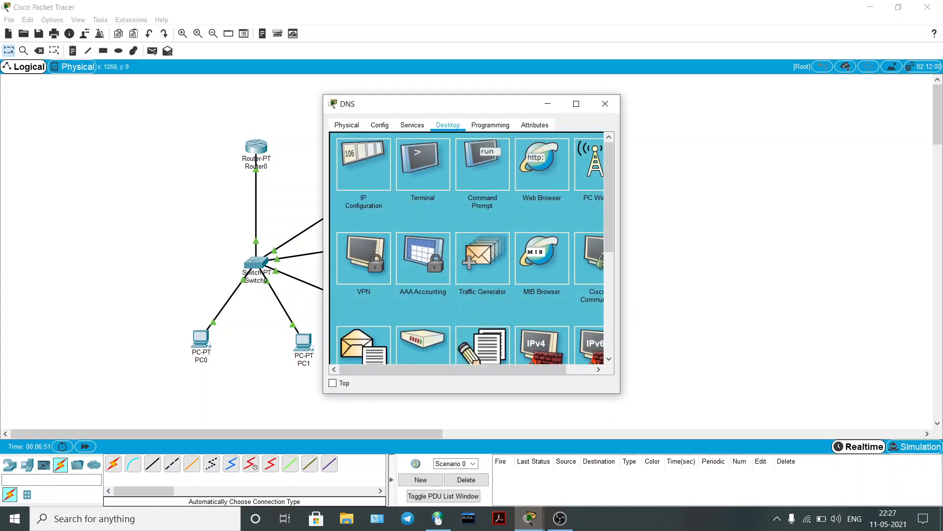
{"action": "left_click", "coordinate": [380, 125]}
{"action": "left_click", "coordinate": [412, 125]}
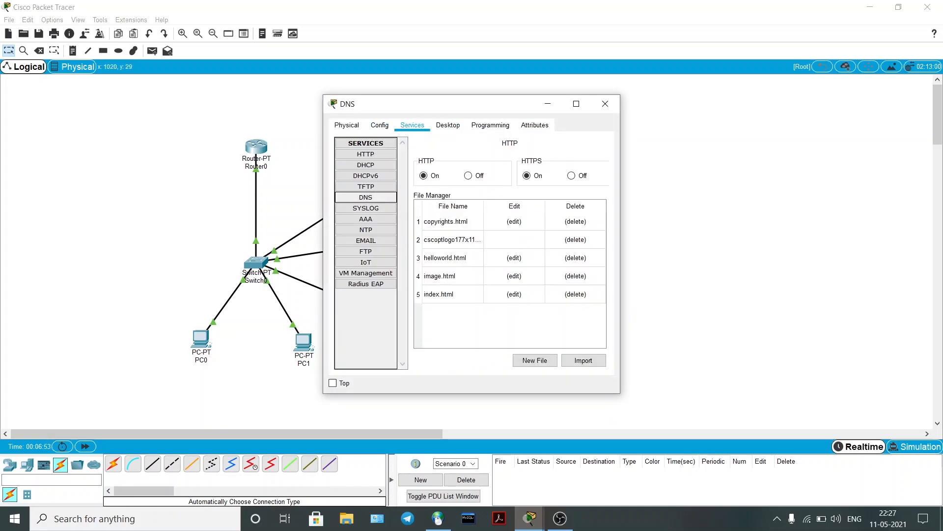
{"action": "left_click", "coordinate": [366, 198]}
{"action": "left_click", "coordinate": [485, 192]}
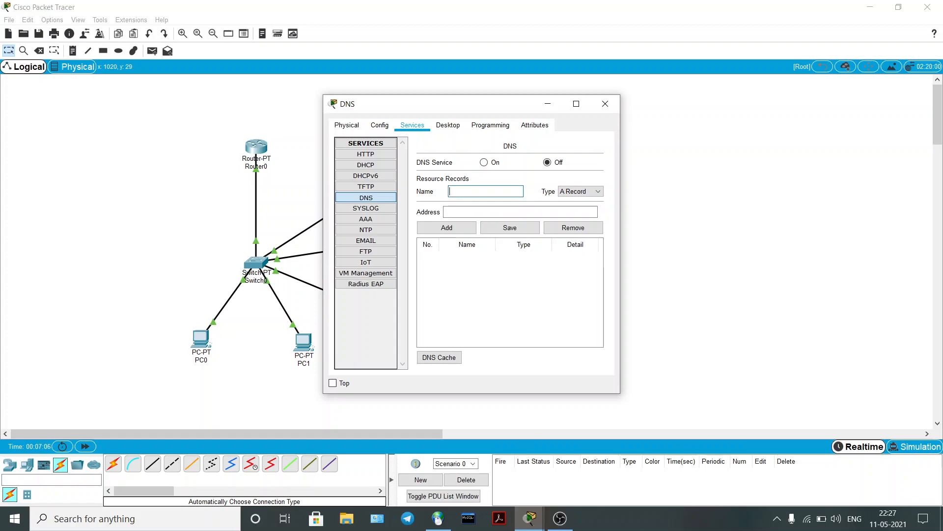
{"action": "left_click", "coordinate": [605, 104]}
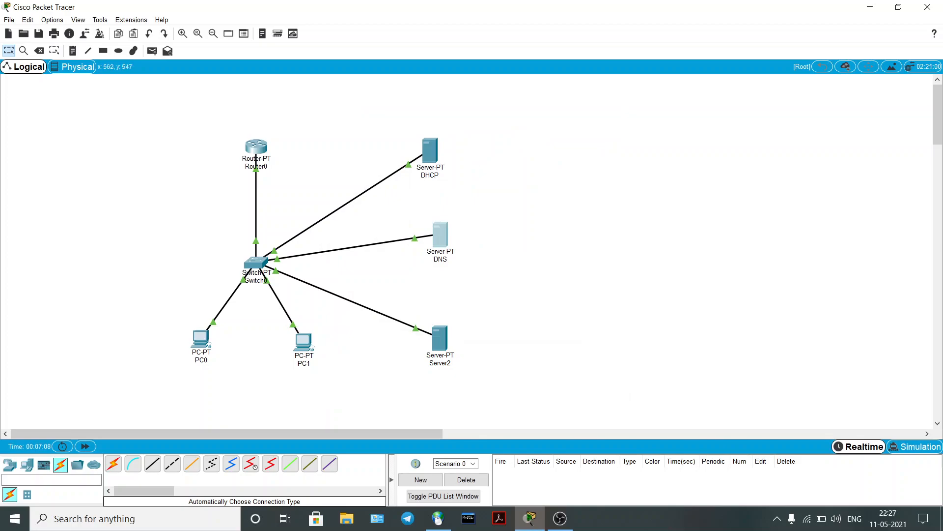
Step: Switch PC0's IPv4 configuration from static to DHCP so it obtains its address automatically
{"action": "left_click", "coordinate": [211, 338]}
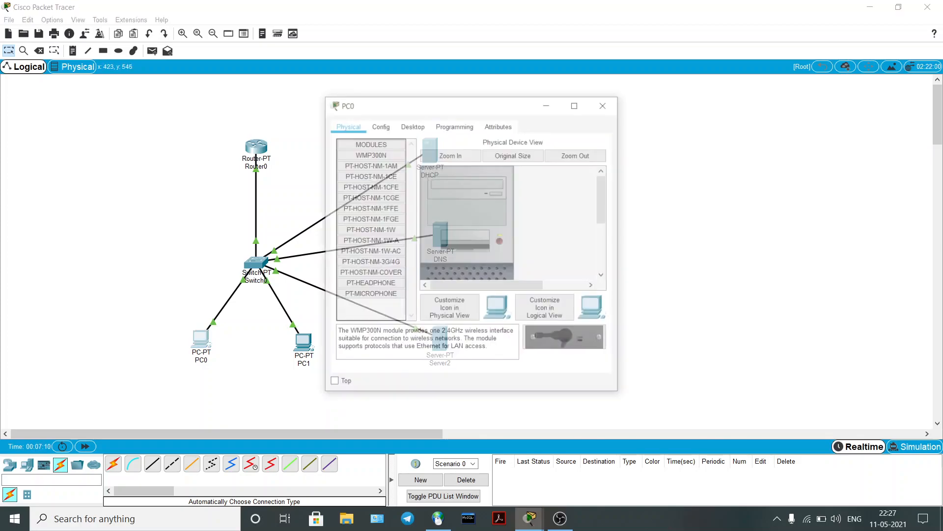
{"action": "left_click", "coordinate": [379, 125]}
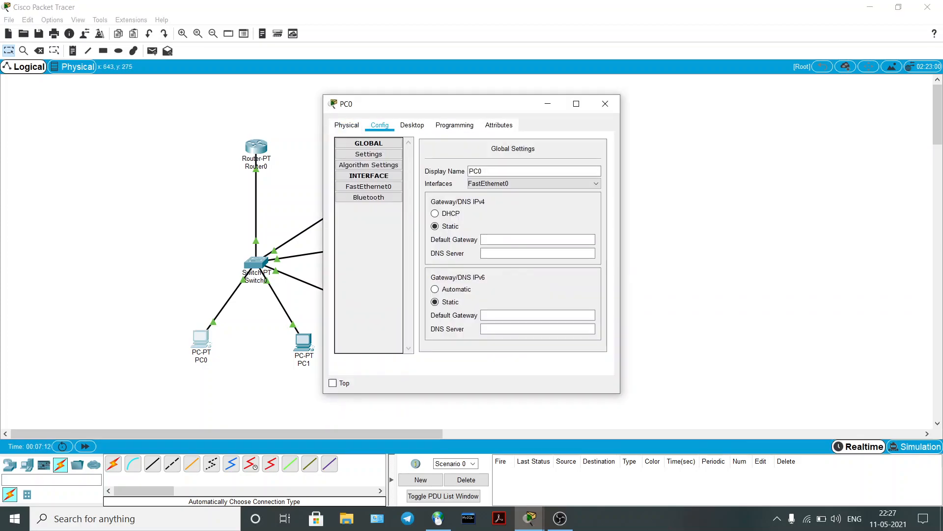
{"action": "left_click", "coordinate": [412, 124]}
{"action": "left_click", "coordinate": [366, 168]}
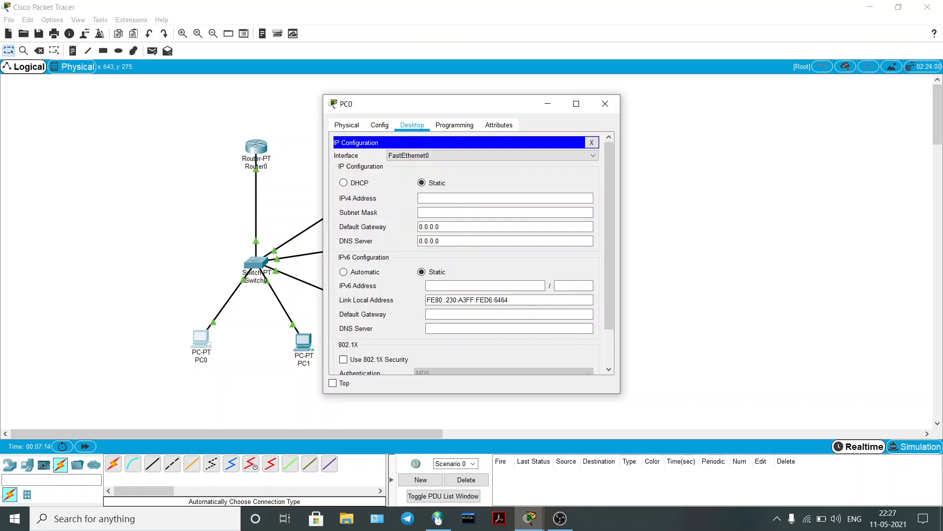
{"action": "left_click", "coordinate": [505, 198]}
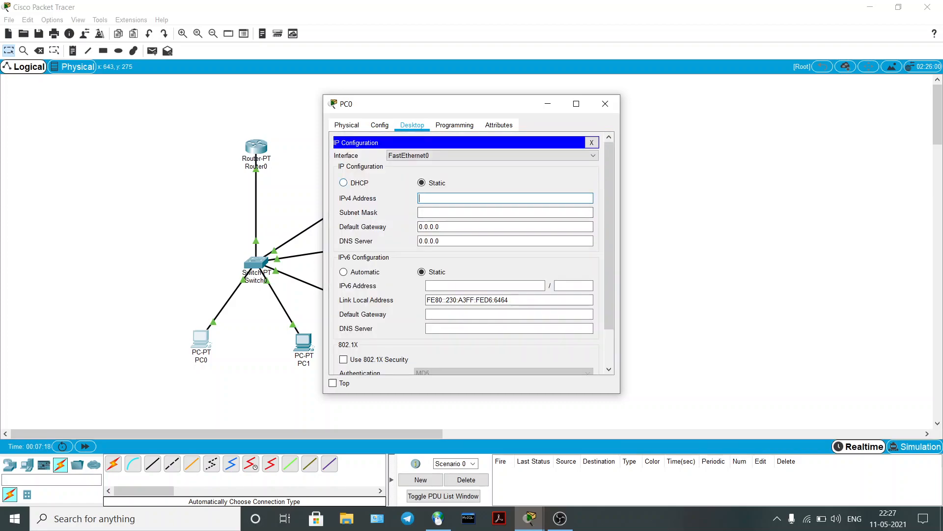
{"action": "left_click", "coordinate": [344, 183]}
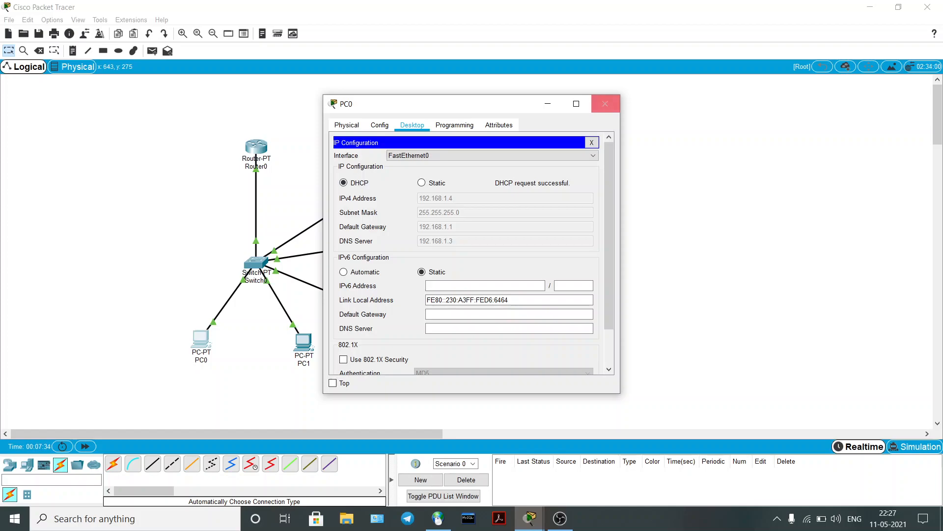
{"action": "left_click", "coordinate": [606, 103]}
Step: Switch PC1's IPv4 configuration to DHCP so it obtains its address automatically
{"action": "left_click", "coordinate": [303, 340]}
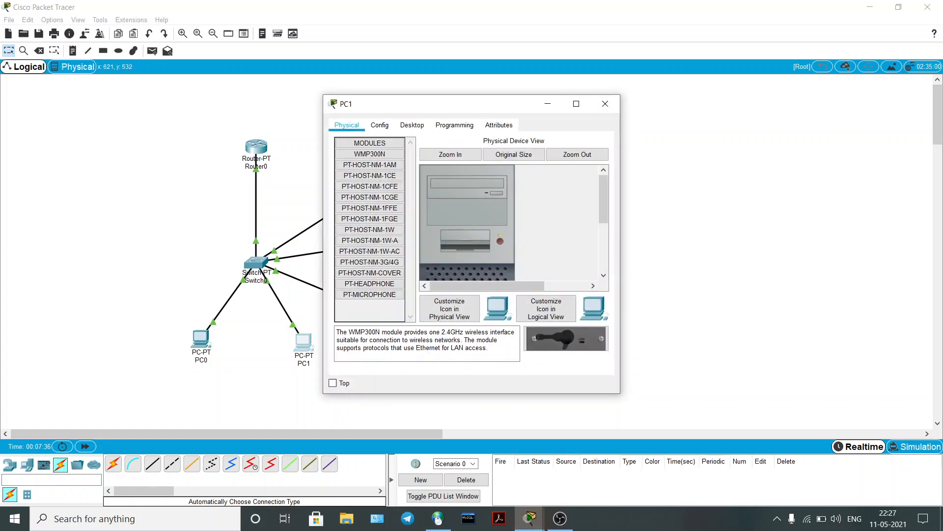
{"action": "left_click", "coordinate": [412, 125]}
{"action": "left_click", "coordinate": [364, 158]}
{"action": "left_click", "coordinate": [344, 183]}
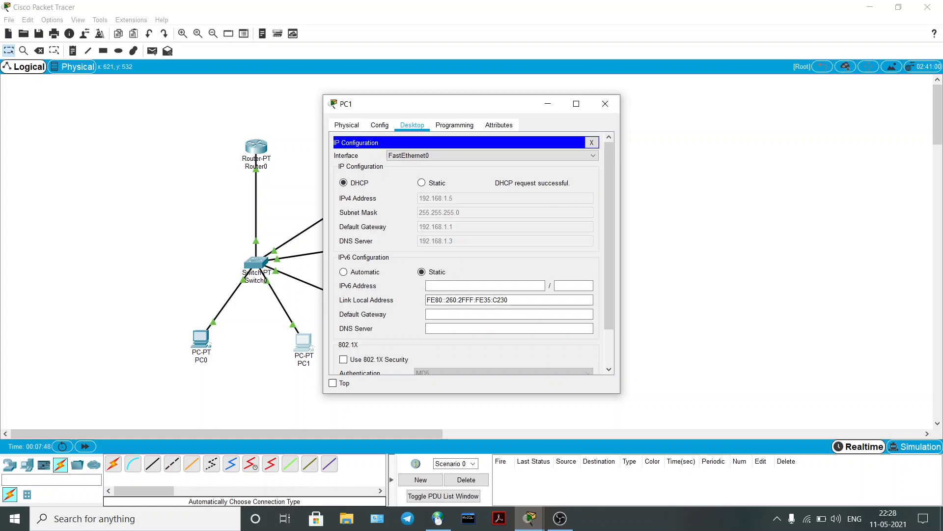
{"action": "left_click", "coordinate": [605, 104]}
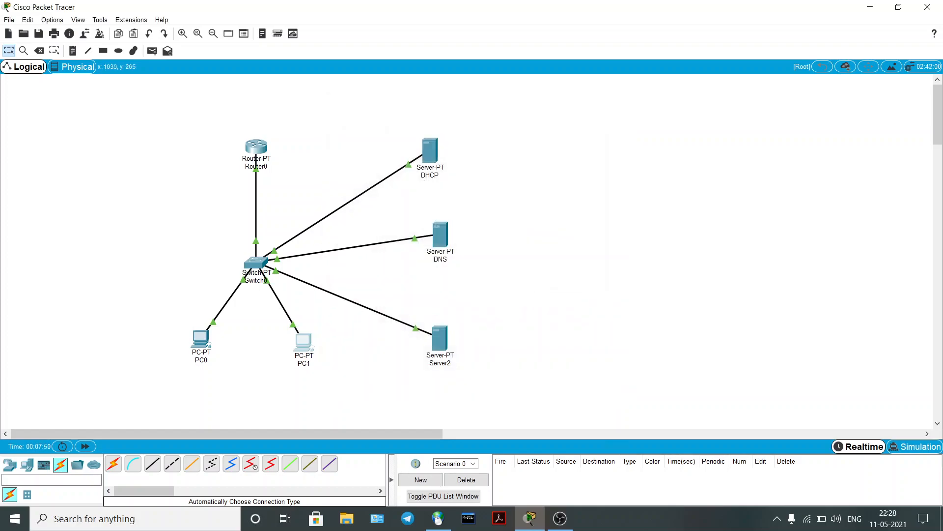
Step: Change the display name of Server2 to WEB
{"action": "left_click", "coordinate": [441, 334]}
{"action": "left_click", "coordinate": [380, 125]}
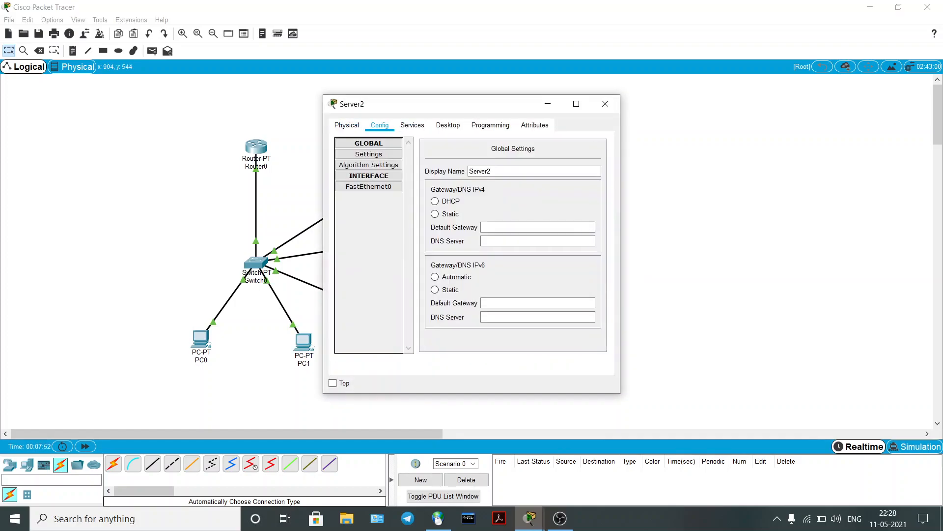
{"action": "left_click_drag", "start_coordinate": [488, 171], "coordinate": [469, 171]}
{"action": "key", "text": "ctrl+a"}
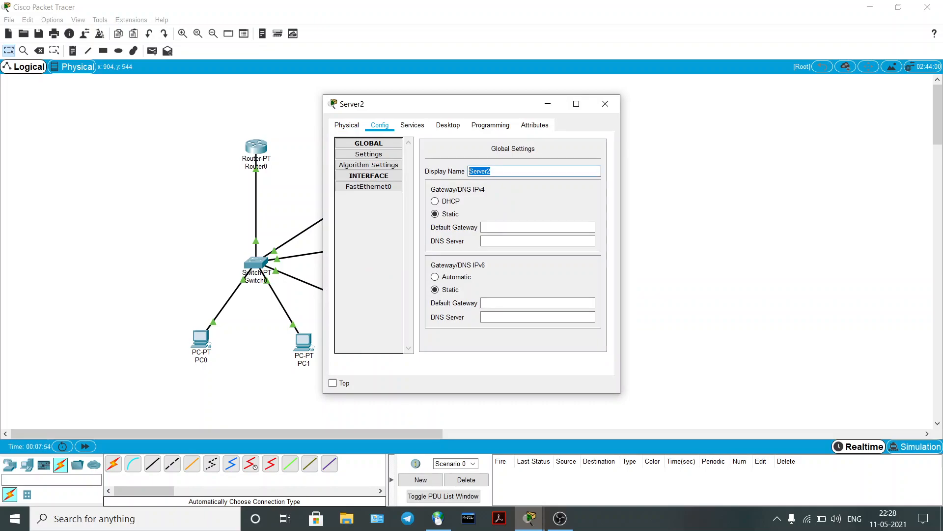
{"action": "type", "text": "WEV"}
{"action": "key", "text": "BackSpace"}
{"action": "type", "text": "N"}
{"action": "key", "text": "BackSpace"}
{"action": "type", "text": "B"}
Step: Switch the WEB server's IPv4 configuration to DHCP
{"action": "left_click", "coordinate": [447, 126]}
{"action": "left_click", "coordinate": [412, 125]}
{"action": "left_click", "coordinate": [447, 126]}
{"action": "left_click", "coordinate": [379, 153]}
{"action": "left_click", "coordinate": [344, 170]}
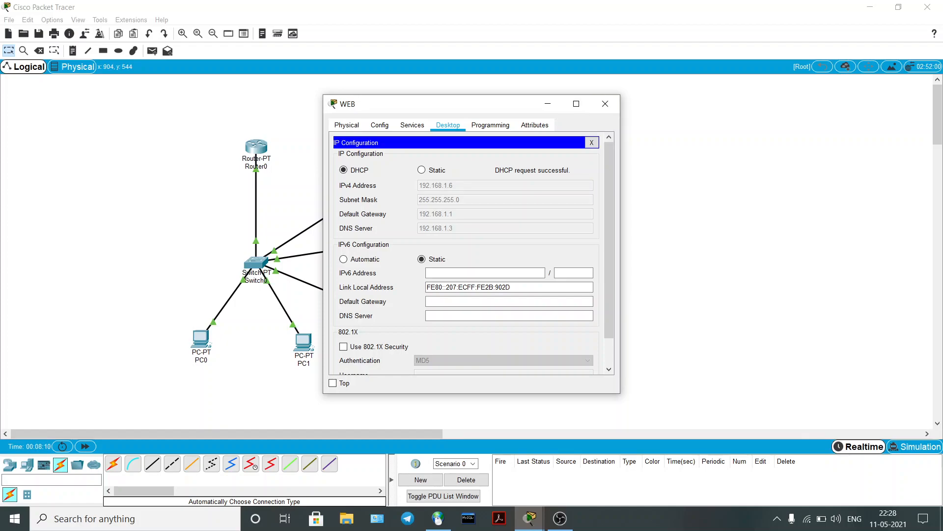
{"action": "left_click", "coordinate": [606, 103]}
{"action": "left_click", "coordinate": [439, 237]}
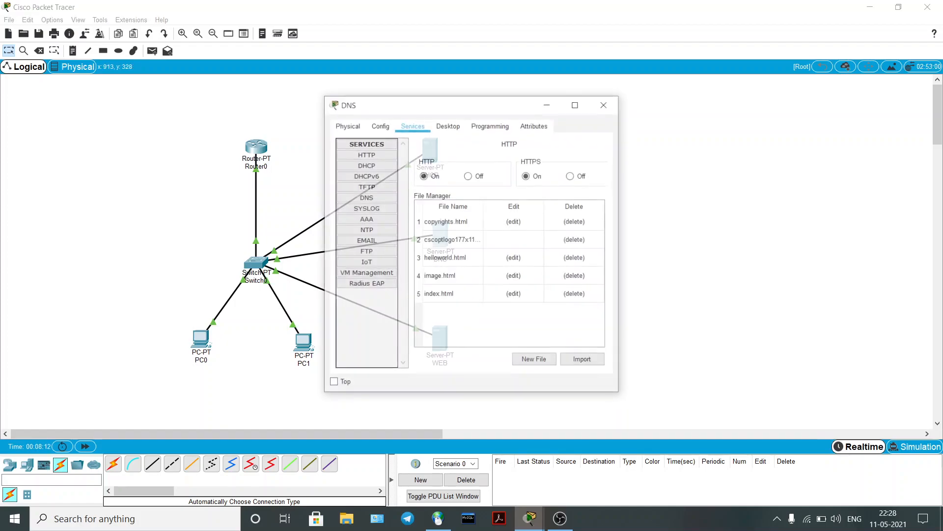
{"action": "left_click", "coordinate": [366, 197]}
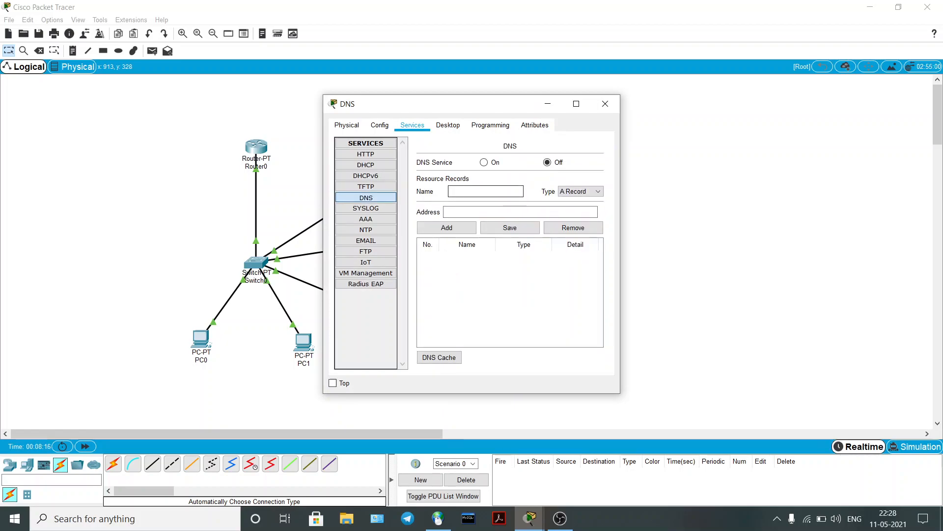
{"action": "type", "text": "www.cisco.com"}
{"action": "left_click", "coordinate": [520, 212]}
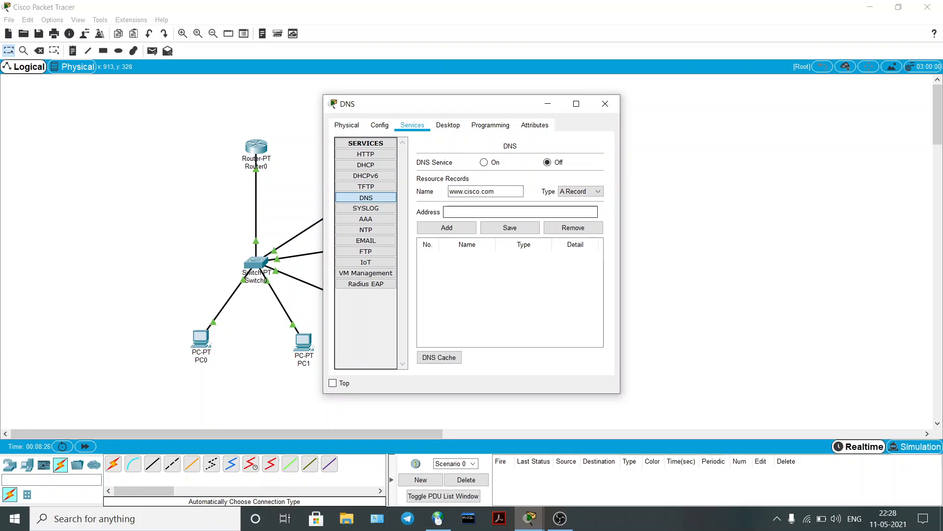
{"action": "type", "text": "192.168.1.6"}
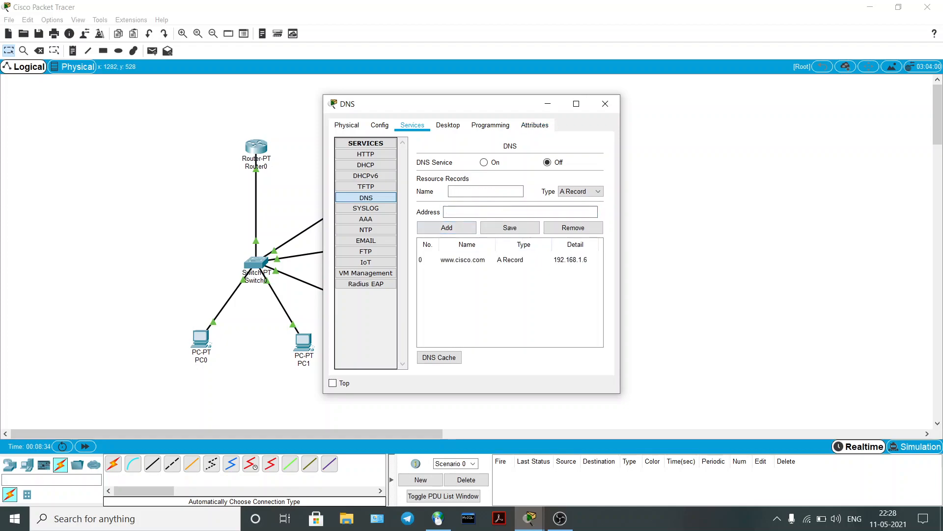
{"action": "left_click", "coordinate": [484, 162]}
{"action": "left_click", "coordinate": [606, 104]}
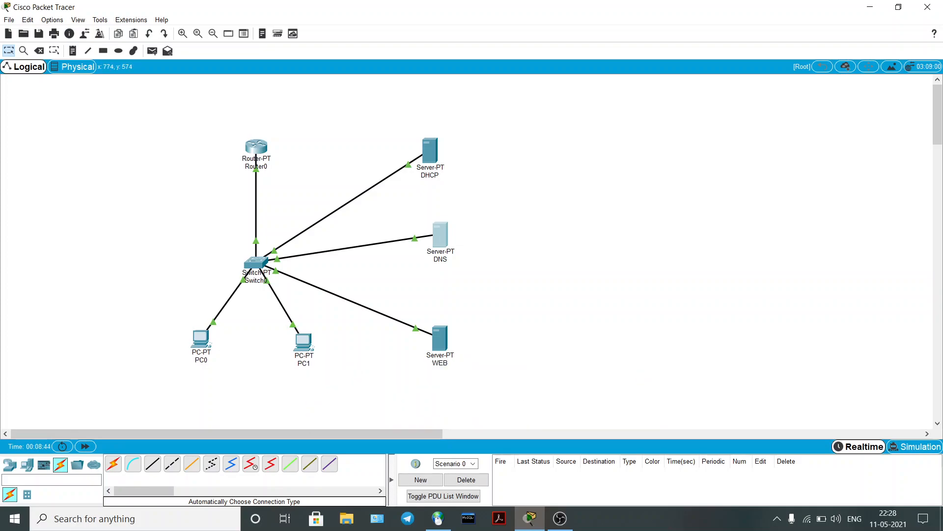
Step: In the WEB server's HTTP service, replace the quick links in index.html with <h1>CISCO</h1> and save, overwriting the existing file
{"action": "left_click", "coordinate": [439, 338]}
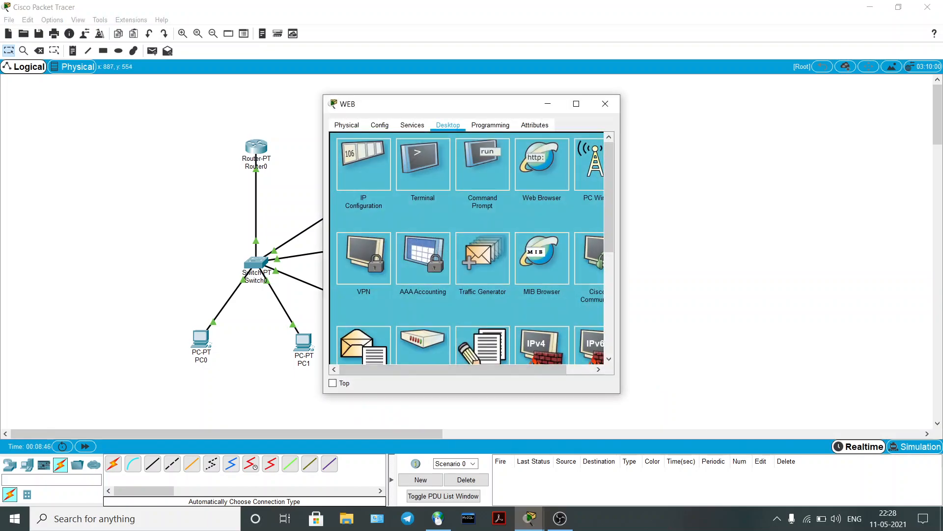
{"action": "left_click", "coordinate": [412, 126]}
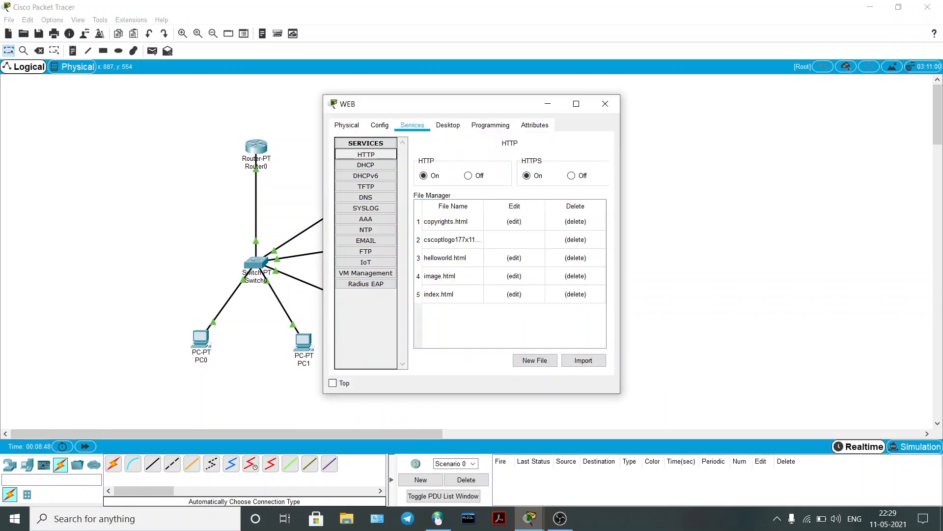
{"action": "left_click", "coordinate": [452, 295]}
{"action": "left_click", "coordinate": [515, 295]}
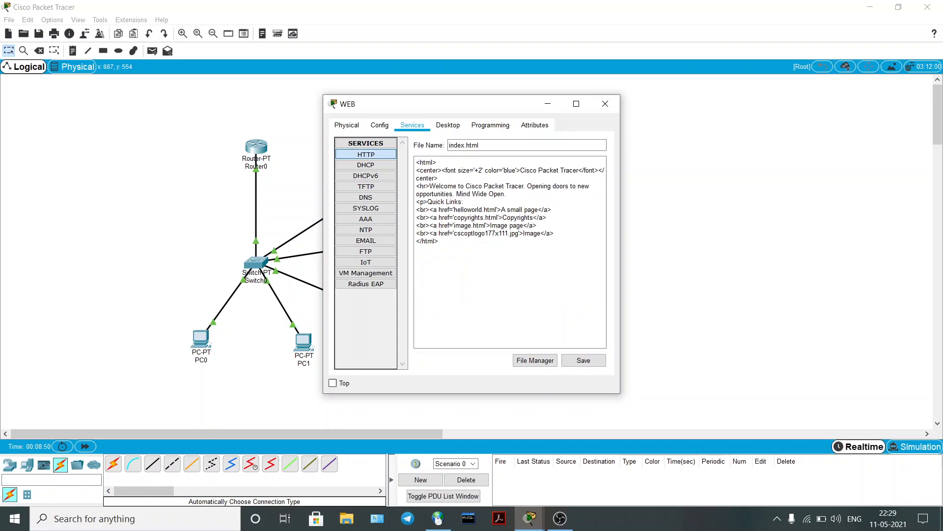
{"action": "left_click_drag", "start_coordinate": [440, 243], "coordinate": [416, 159]}
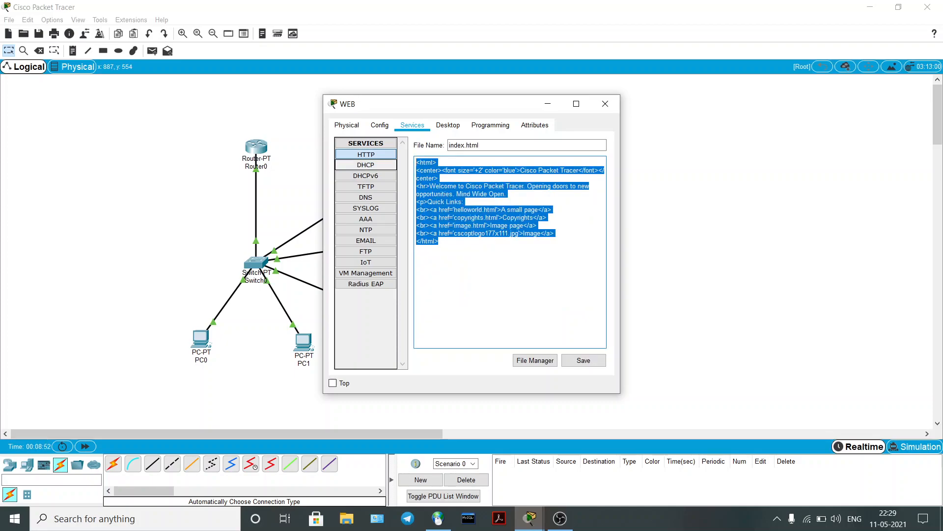
{"action": "key", "text": "BackSpace"}
{"action": "type", "text": "<html> <center><font size='+2' color='blue'>Cisco Packet Tracer</font></center> <hr>Welcome to Cisco Packet Tracer. Opening doors to new opportunities. Mind Wide Open. <h1>CISCO</h1> </html>"}
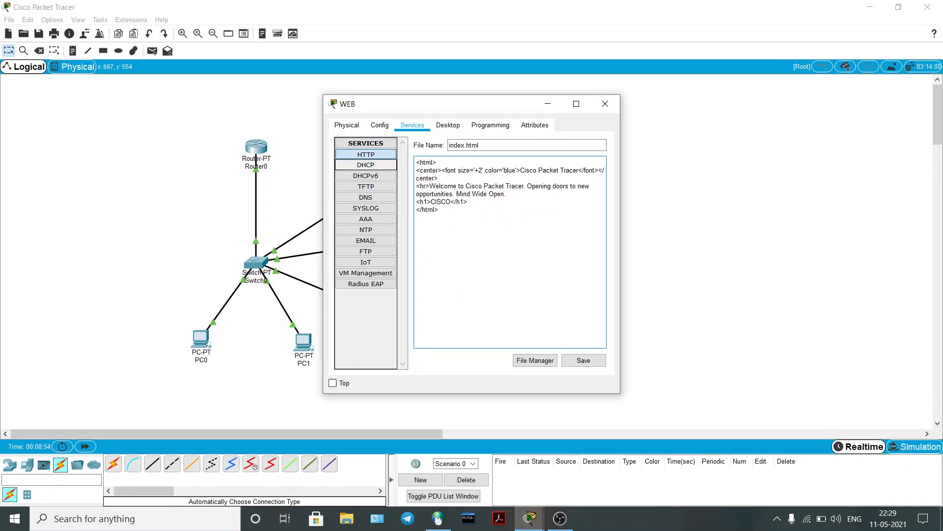
{"action": "key", "text": "ctrl+a"}
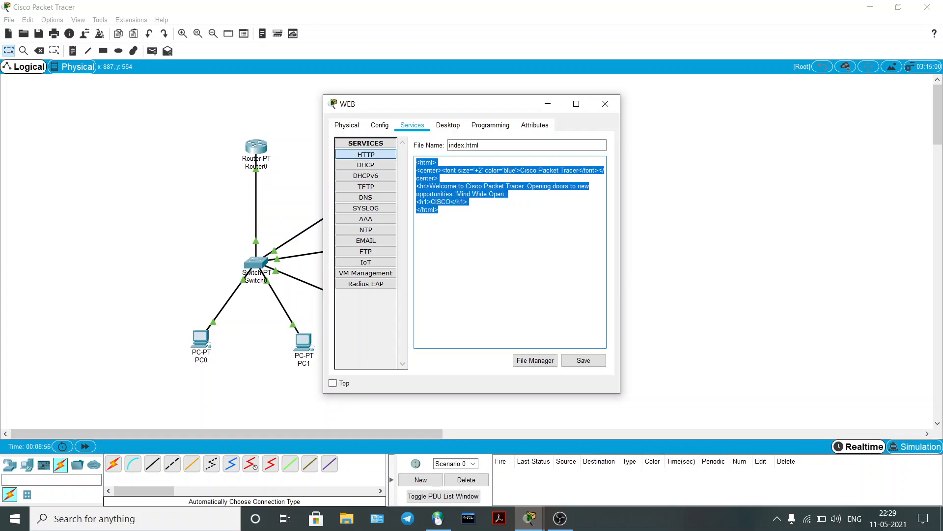
{"action": "left_click", "coordinate": [482, 231]}
{"action": "left_click", "coordinate": [596, 360]}
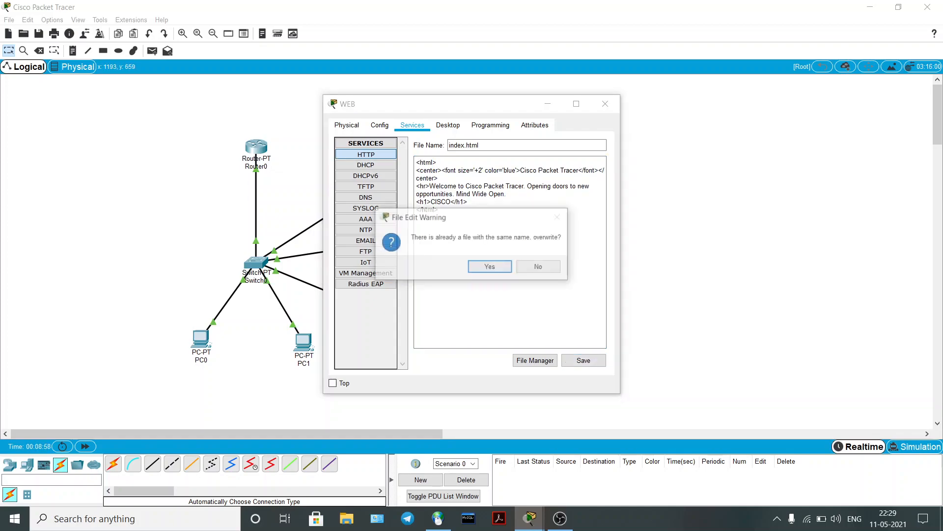
{"action": "key", "text": "Return"}
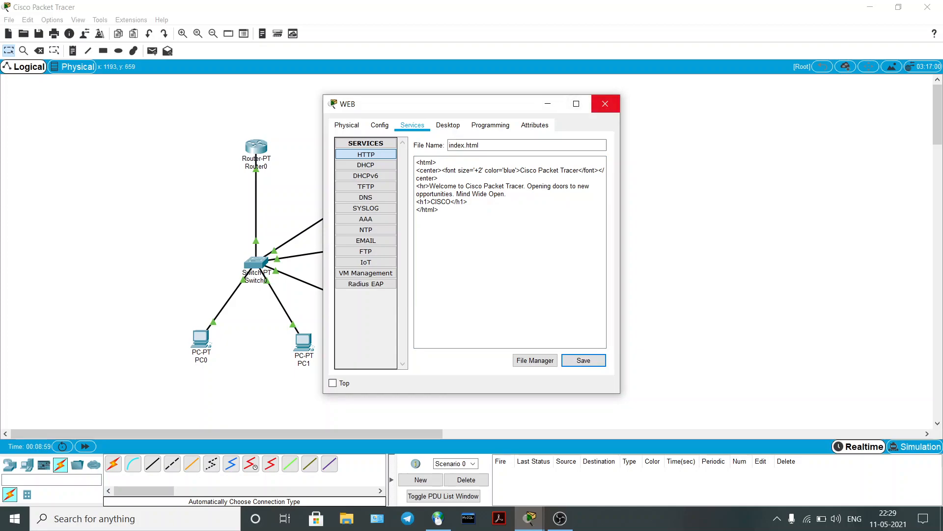
{"action": "left_click", "coordinate": [605, 104]}
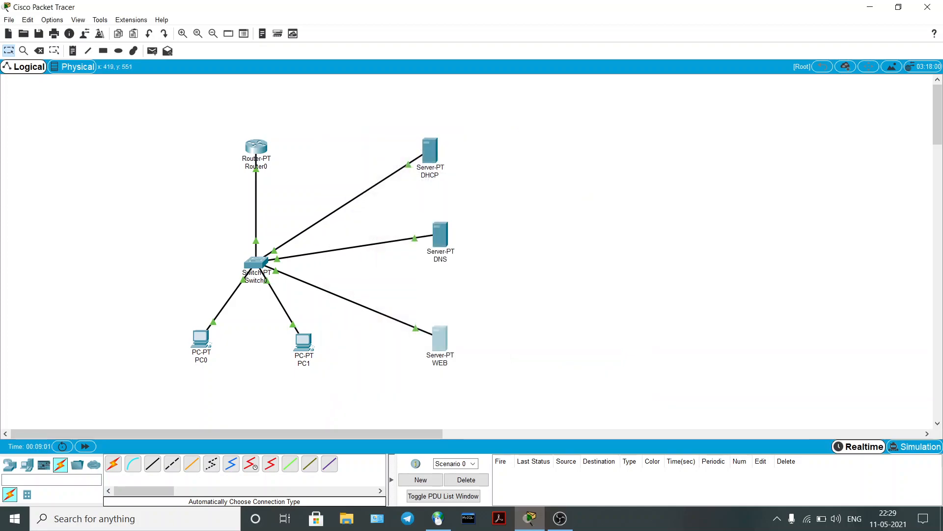
{"action": "mouse_move", "coordinate": [206, 343]}
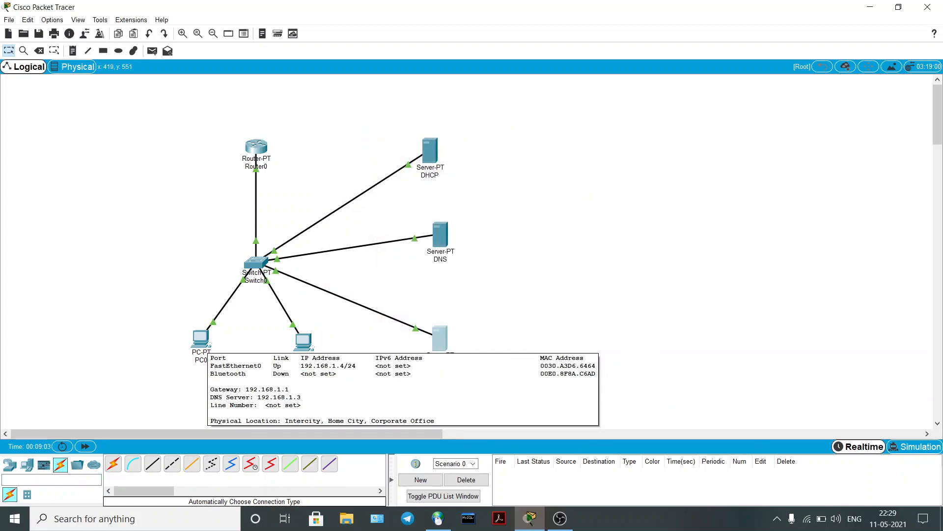
{"action": "left_click", "coordinate": [304, 341]}
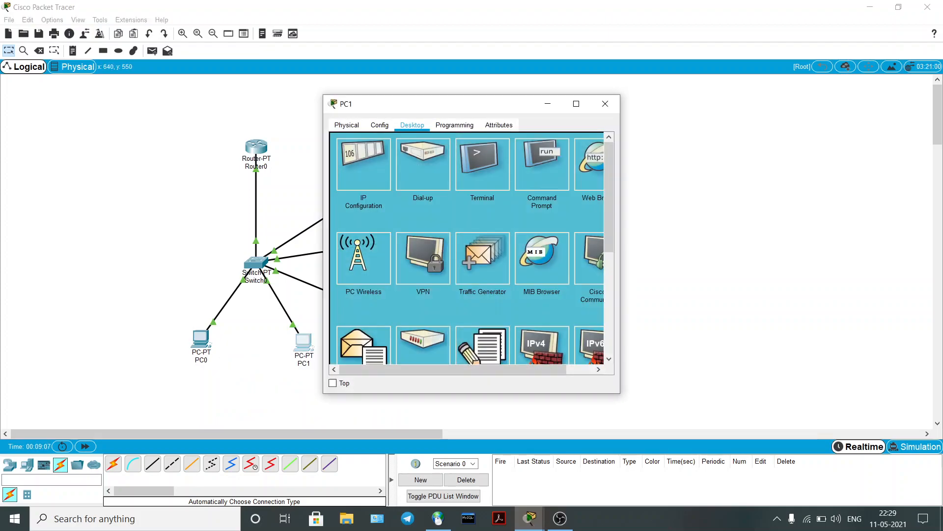
{"action": "left_click_drag", "start_coordinate": [452, 369], "coordinate": [484, 370]}
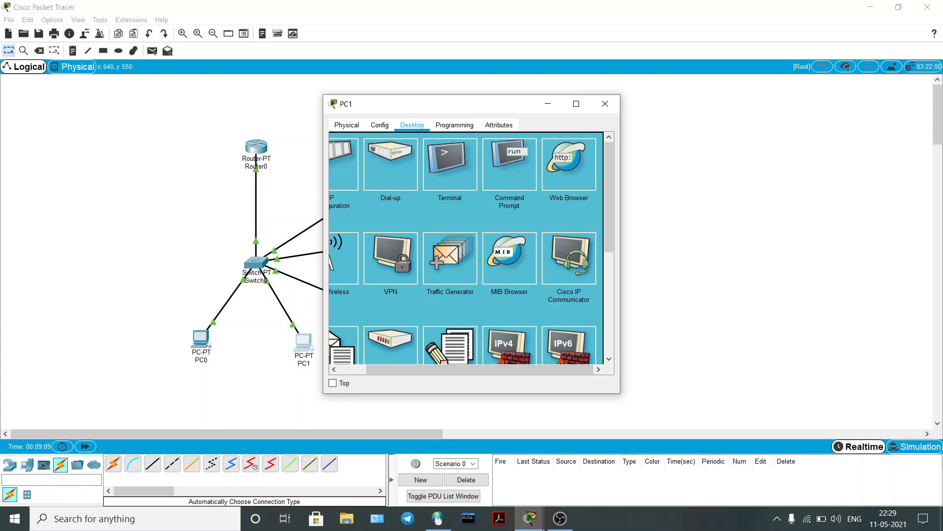
{"action": "left_click", "coordinate": [569, 164]}
{"action": "left_click", "coordinate": [451, 157]}
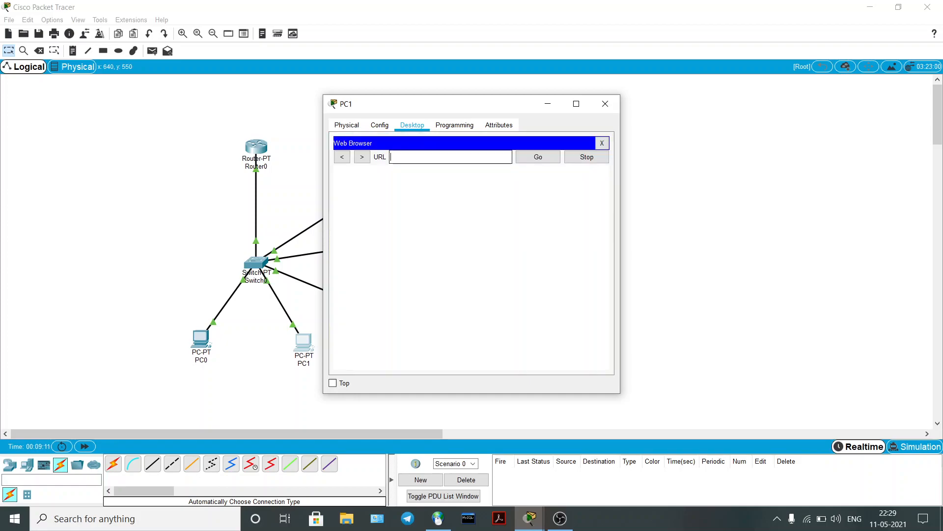
{"action": "type", "text": "www.cisco.com"}
{"action": "key", "text": "Return"}
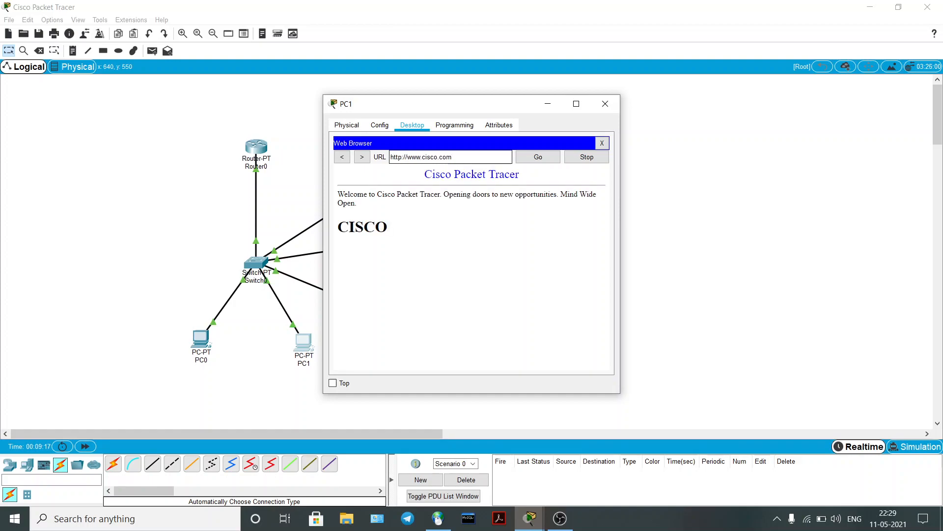
{"action": "left_click_drag", "start_coordinate": [338, 194], "coordinate": [393, 229]}
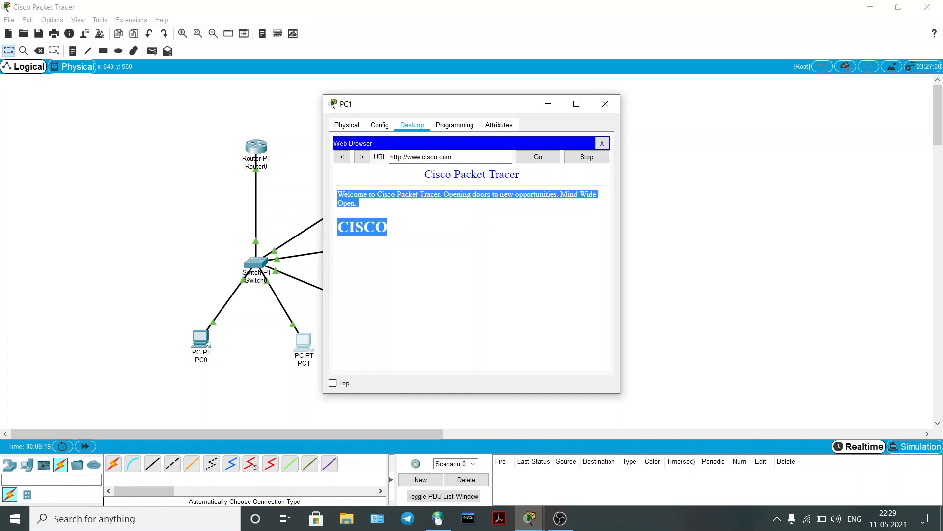
{"action": "left_click", "coordinate": [427, 245]}
{"action": "left_click", "coordinate": [548, 104]}
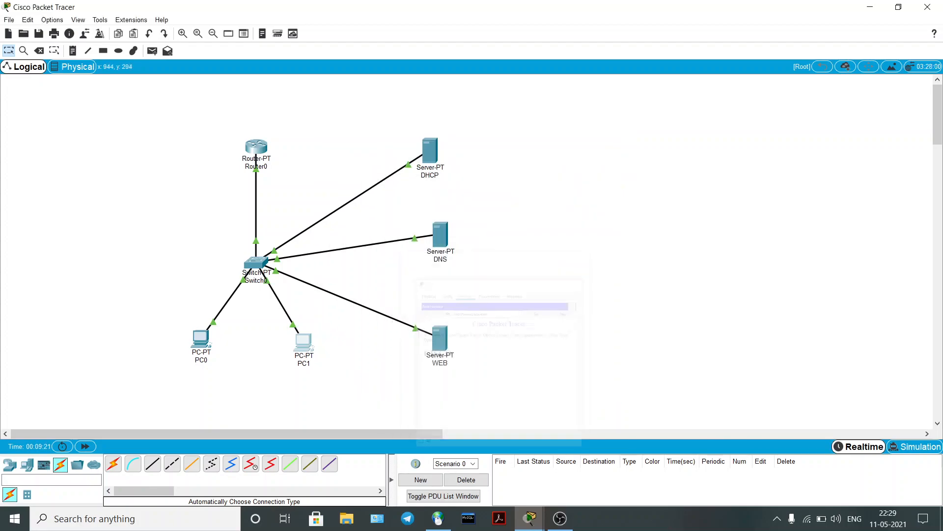
Step: Compare the index.html source on the WEB server with the page shown in PC1's web browser
{"action": "left_click", "coordinate": [439, 338]}
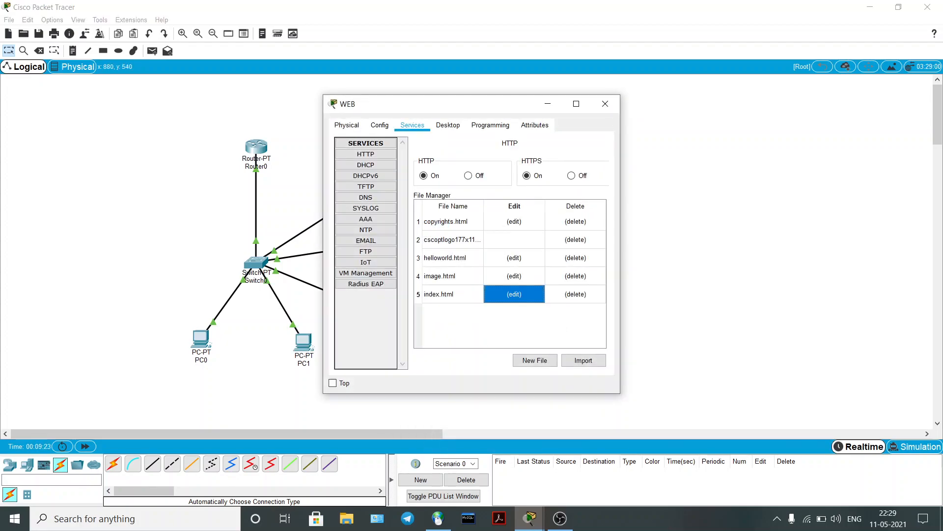
{"action": "left_click", "coordinate": [514, 295]}
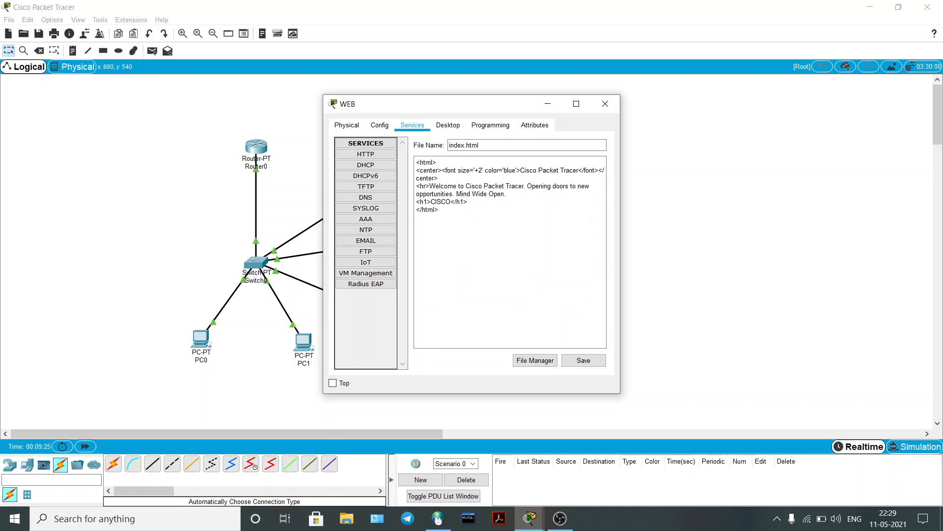
{"action": "left_click_drag", "start_coordinate": [417, 171], "coordinate": [439, 179]}
{"action": "left_click", "coordinate": [535, 186]}
{"action": "left_click", "coordinate": [529, 518]}
{"action": "left_click", "coordinate": [558, 468]}
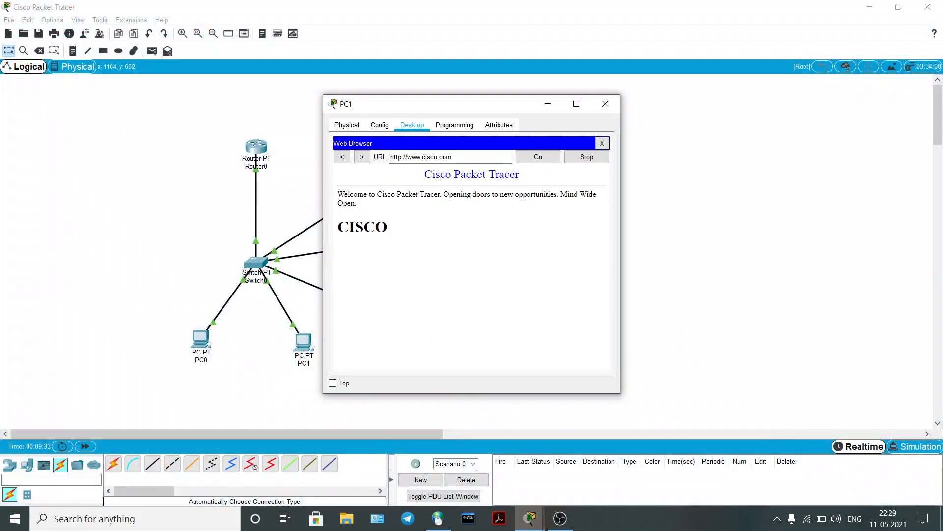
{"action": "left_click_drag", "start_coordinate": [434, 104], "coordinate": [483, 231]}
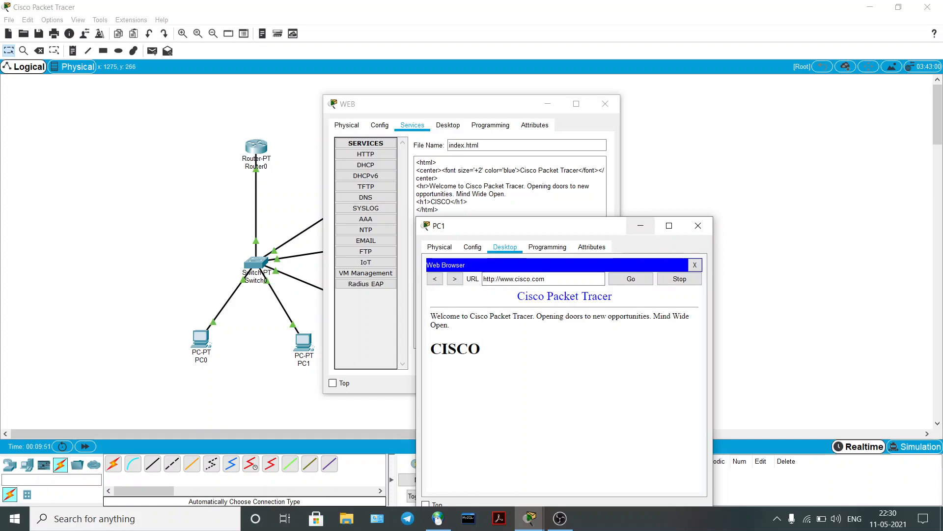
{"action": "left_click", "coordinate": [548, 104]}
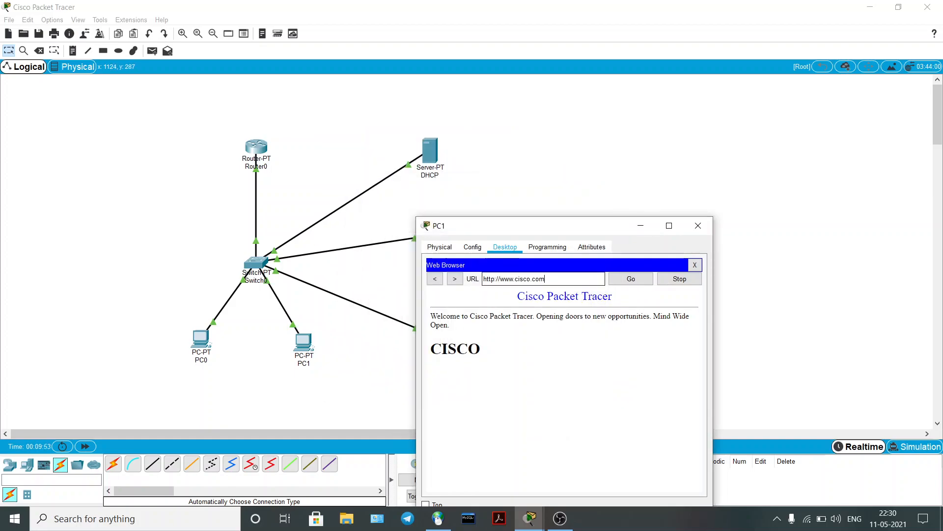
Step: Request 192.168.1.6 in PC1's web browser, then close PC1's window
{"action": "key", "text": "ctrl+a"}
{"action": "type", "text": "192.168.1.6"}
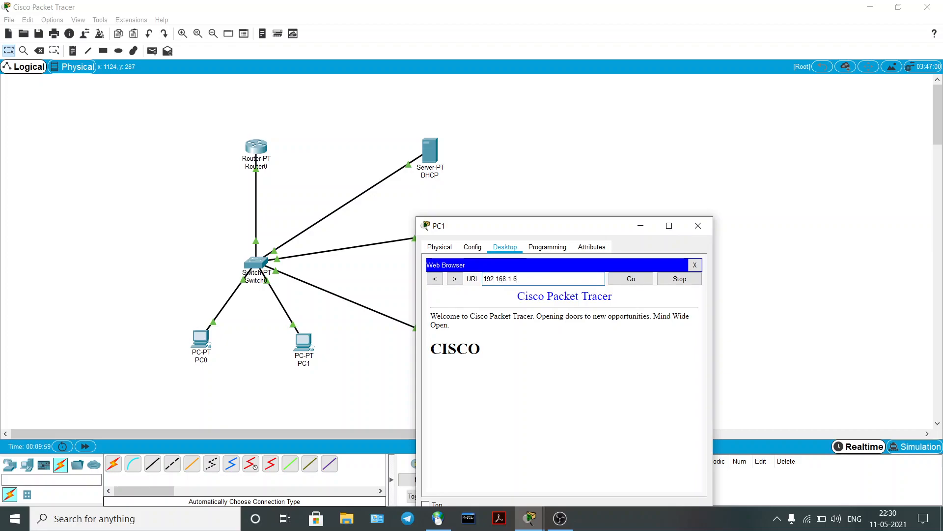
{"action": "key", "text": "Return"}
{"action": "left_click", "coordinate": [698, 226]}
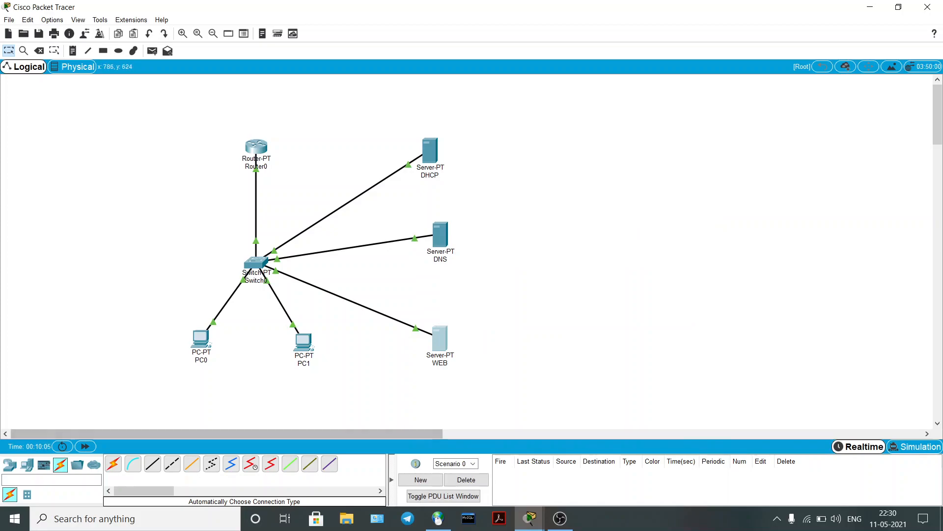
{"action": "left_click", "coordinate": [436, 346]}
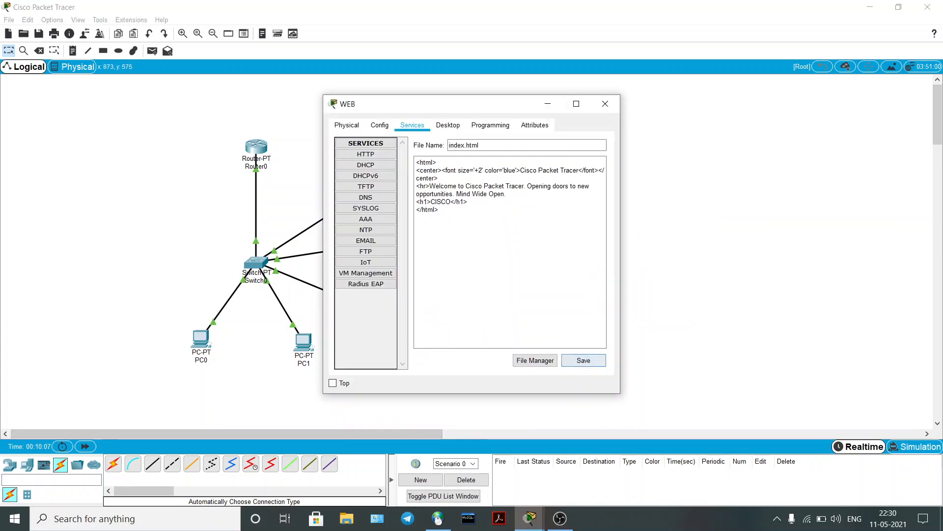
{"action": "left_click", "coordinate": [550, 104]}
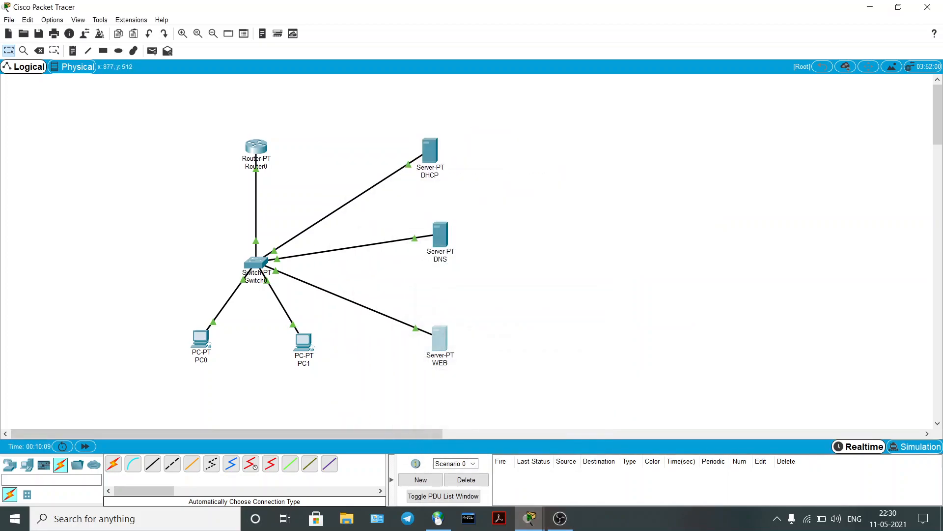
{"action": "left_click_drag", "start_coordinate": [145, 127], "coordinate": [564, 395]}
{"action": "left_click", "coordinate": [556, 366]}
Step: Place workspace notes reading 192.168.1.4 below PC0 and 192.168.1.5 below PC1
{"action": "left_click", "coordinate": [73, 51]}
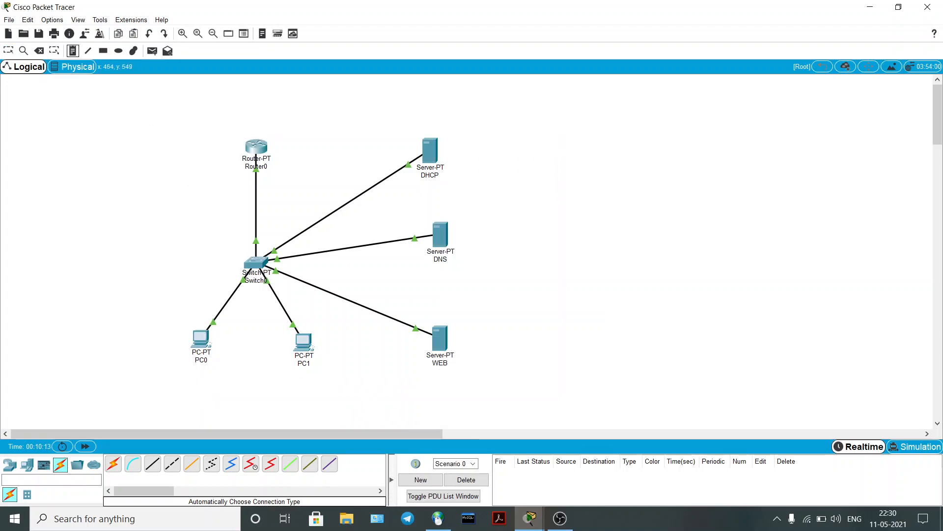
{"action": "left_click", "coordinate": [199, 375]}
{"action": "type", "text": "1"}
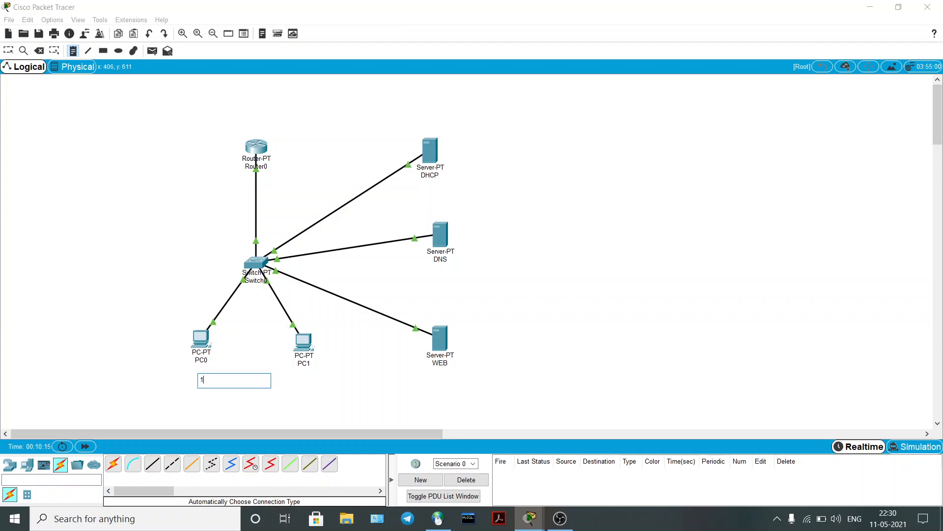
{"action": "type", "text": "92.168.1.4"}
{"action": "left_click", "coordinate": [303, 374]}
{"action": "type", "text": "192.168.1.5"}
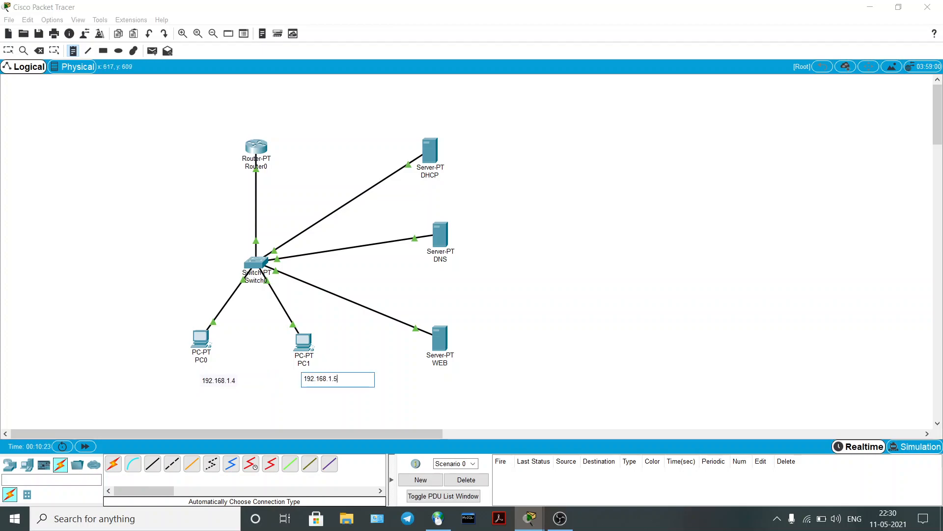
Step: Place a note reading "DEFAULT GATEWAY:192.168.1.1" above Router0
{"action": "left_click", "coordinate": [252, 118]}
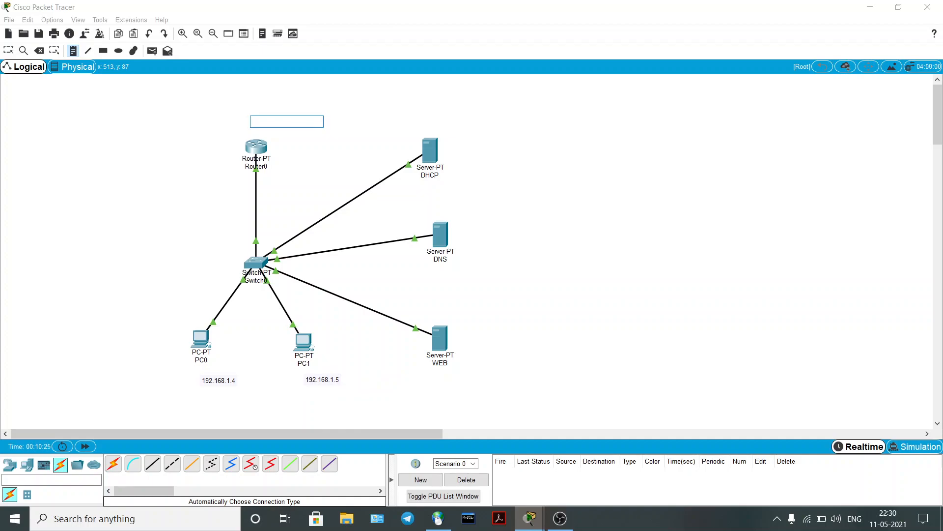
{"action": "type", "text": "DEFAULT GATEWAY:"}
{"action": "key", "text": "Return"}
{"action": "type", "text": "192.1638"}
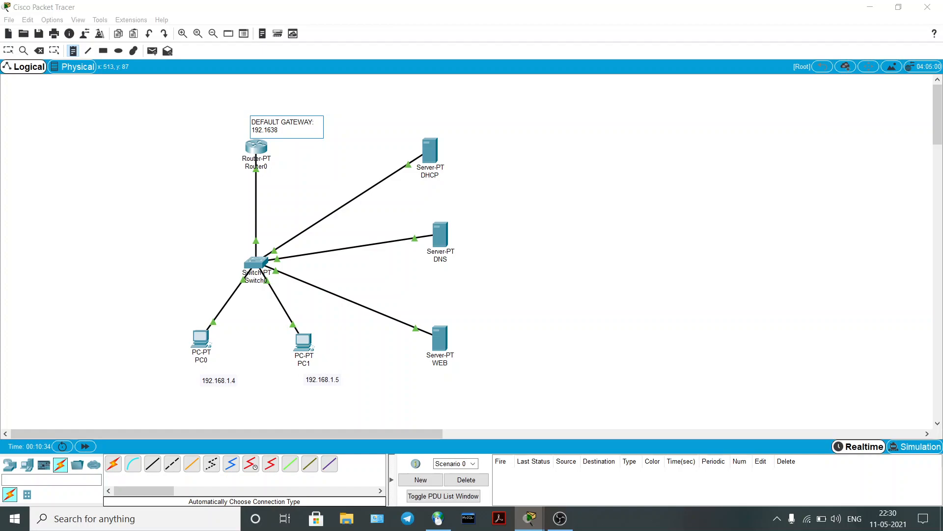
{"action": "key", "text": "BackSpace"}
{"action": "key", "text": "BackSpace"}
{"action": "type", "text": "8.1.1"}
Step: Place address notes beside the servers: 192.168.1.2 for DHCP, 192.168.1.3 for DNS and 192.168.1.6 for WEB
{"action": "left_click", "coordinate": [468, 155]}
{"action": "type", "text": "192."}
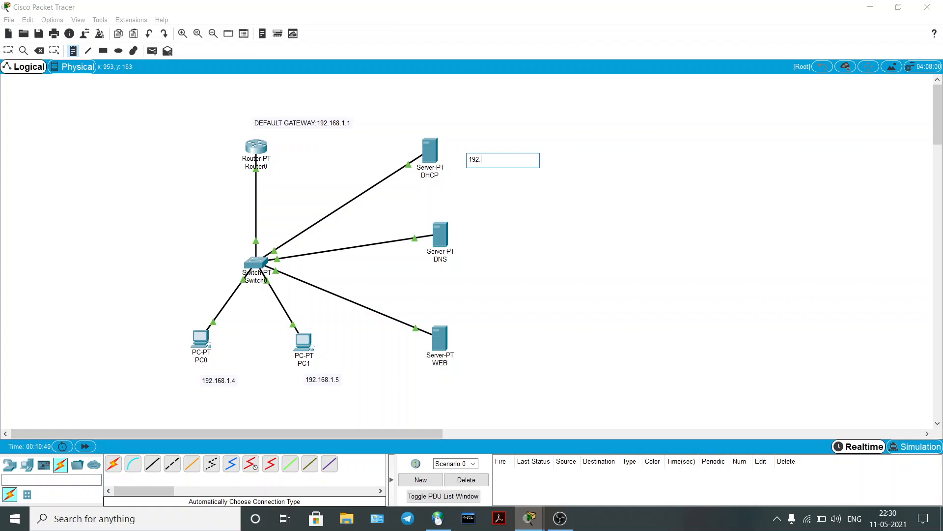
{"action": "type", "text": "168.1.2"}
{"action": "left_click", "coordinate": [465, 262]}
{"action": "type", "text": "192.1"}
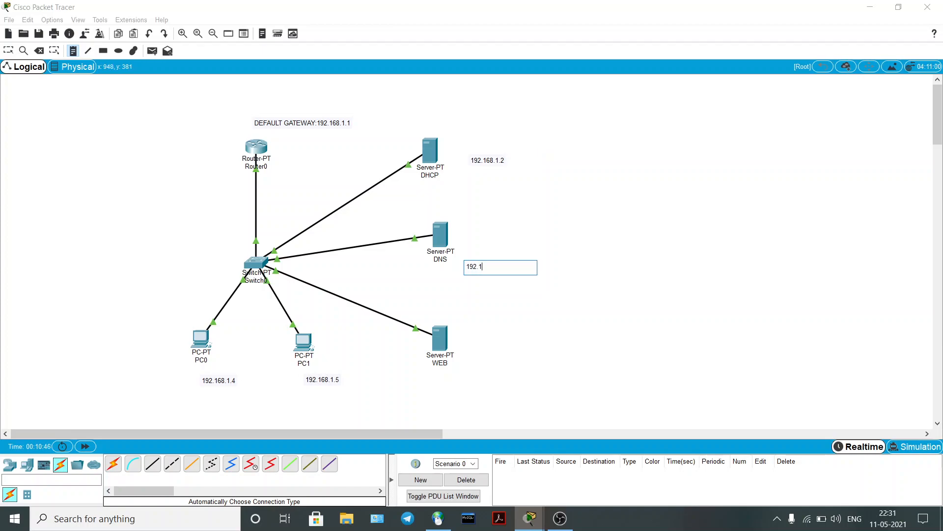
{"action": "type", "text": "68.1.3"}
{"action": "left_click", "coordinate": [472, 346]}
{"action": "type", "text": "19"}
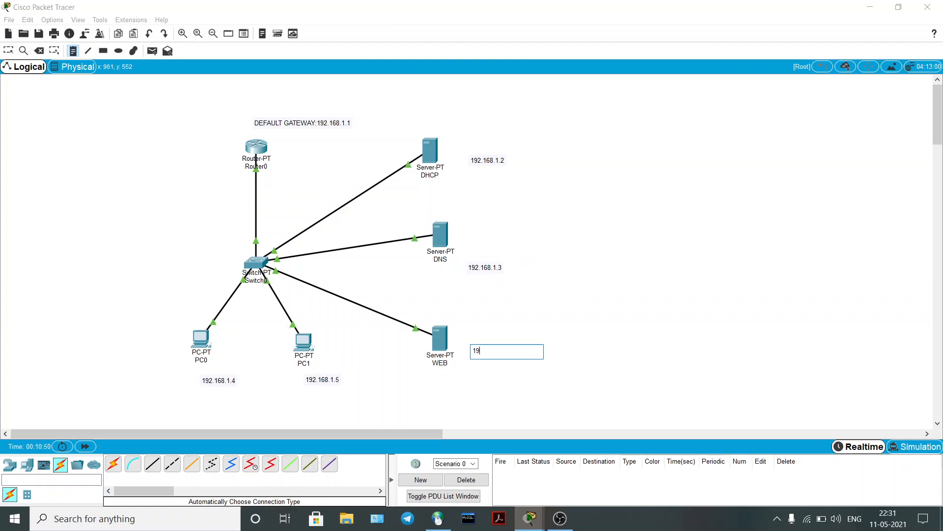
{"action": "type", "text": "2.168.1.6"}
{"action": "key", "text": "Escape"}
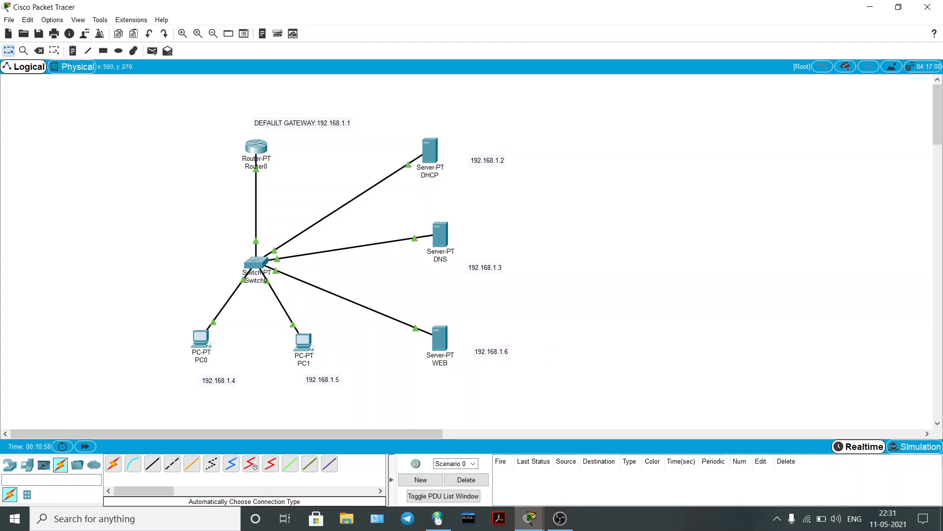
Step: Enter privileged mode (EN) in Switch0's command line and run show mac-address-table
{"action": "left_click", "coordinate": [256, 262]}
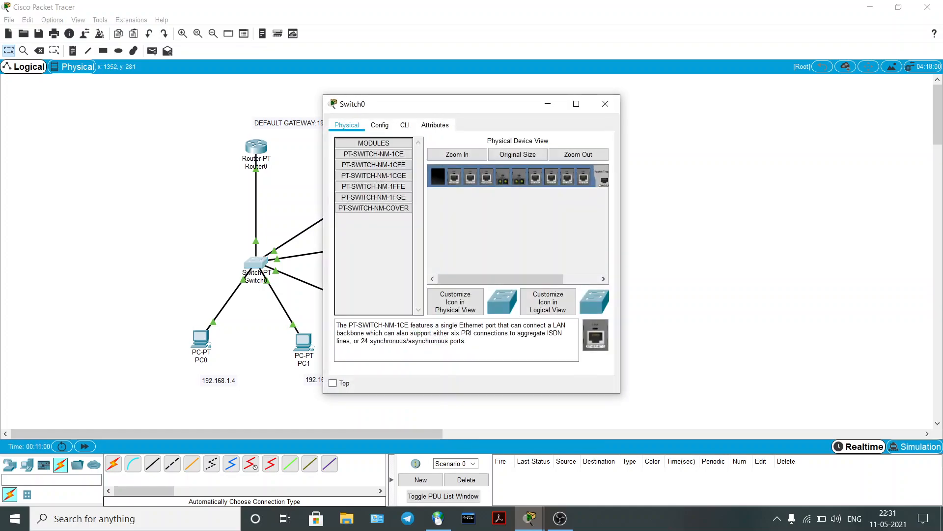
{"action": "left_click", "coordinate": [380, 125]}
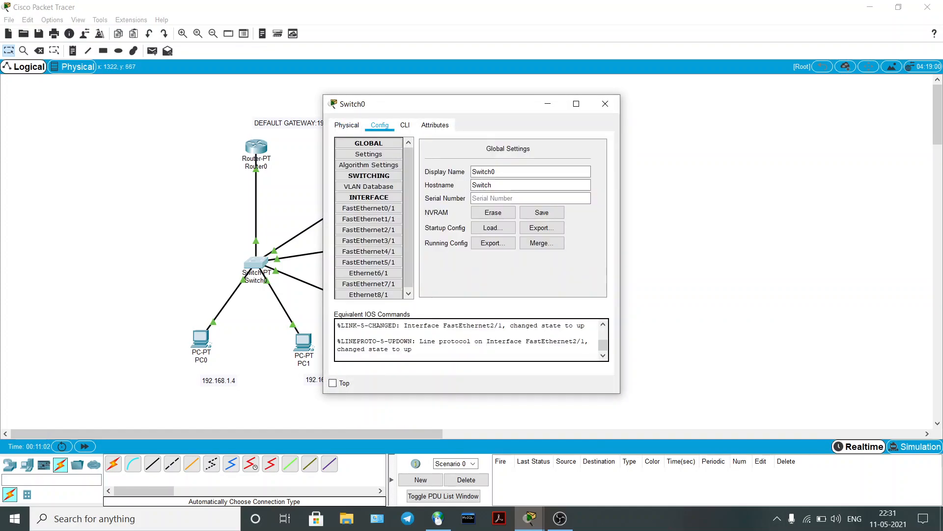
{"action": "left_click", "coordinate": [405, 125]}
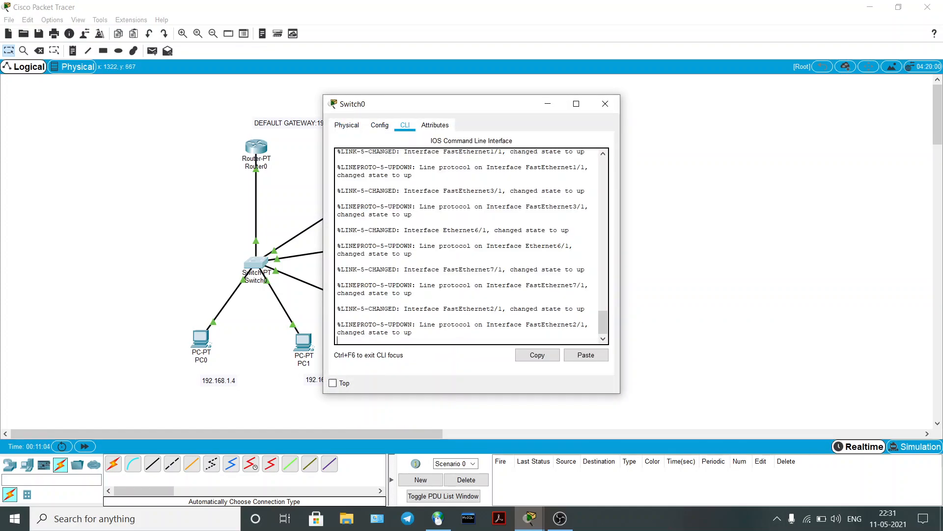
{"action": "key", "text": "Return"}
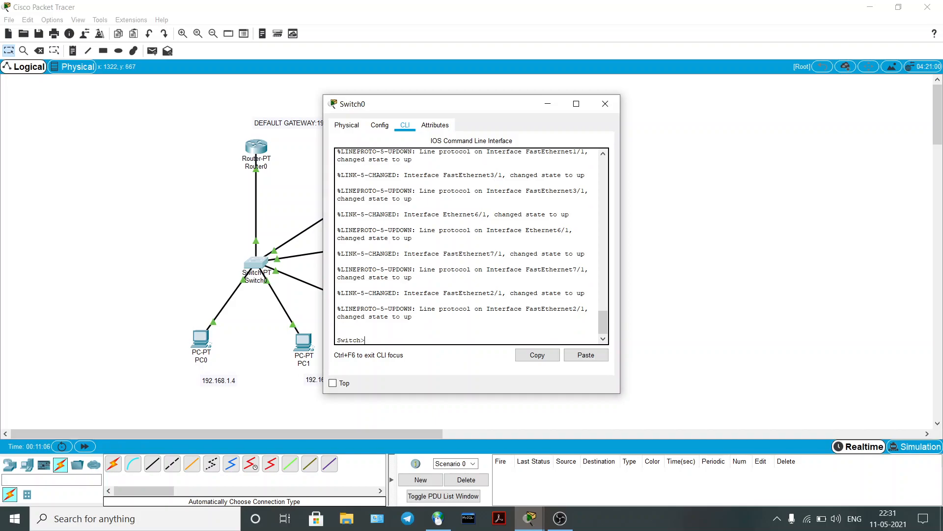
{"action": "type", "text": "EN"}
{"action": "key", "text": "Return"}
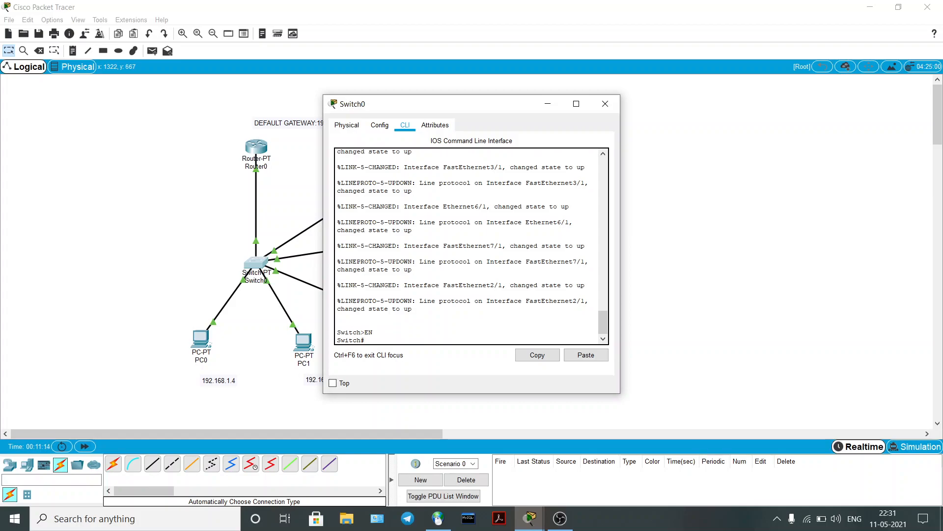
{"action": "type", "text": "show mac-address-table"}
{"action": "key", "text": "Return"}
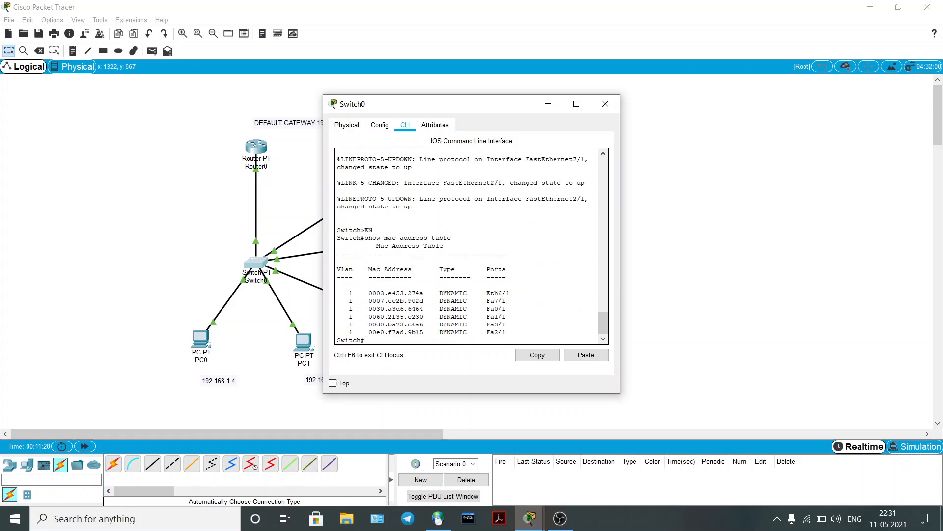
Step: Examine the MAC address, type and port entries in Switch0's MAC address table
{"action": "left_click_drag", "start_coordinate": [349, 293], "coordinate": [365, 341]}
{"action": "left_click", "coordinate": [365, 340]}
{"action": "left_click_drag", "start_coordinate": [487, 293], "coordinate": [506, 332]}
{"action": "left_click", "coordinate": [486, 317]}
{"action": "left_click", "coordinate": [502, 335]}
{"action": "left_click_drag", "start_coordinate": [358, 293], "coordinate": [499, 323]}
{"action": "left_click", "coordinate": [500, 323]}
{"action": "left_click_drag", "start_coordinate": [361, 269], "coordinate": [508, 332]}
{"action": "left_click", "coordinate": [424, 317]}
{"action": "left_click_drag", "start_coordinate": [369, 269], "coordinate": [365, 340]}
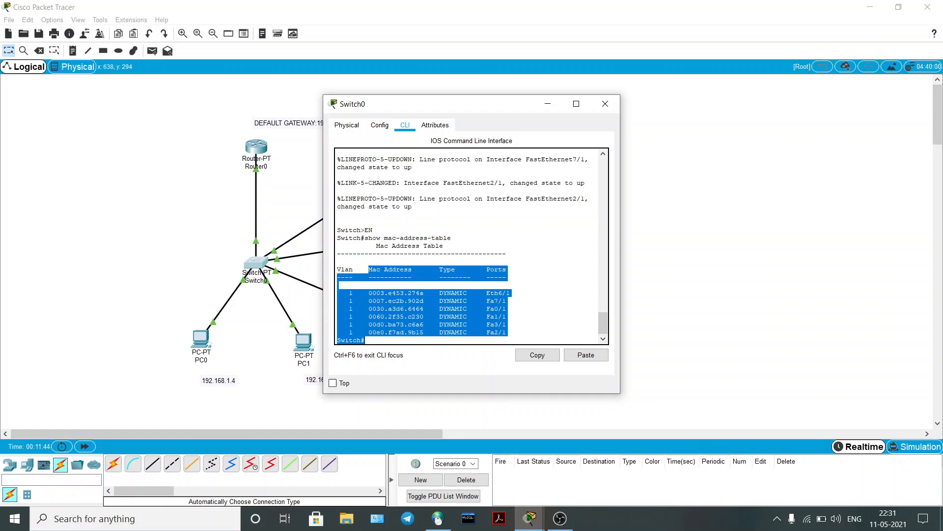
{"action": "left_click", "coordinate": [369, 272]}
{"action": "left_click_drag", "start_coordinate": [368, 269], "coordinate": [381, 269]}
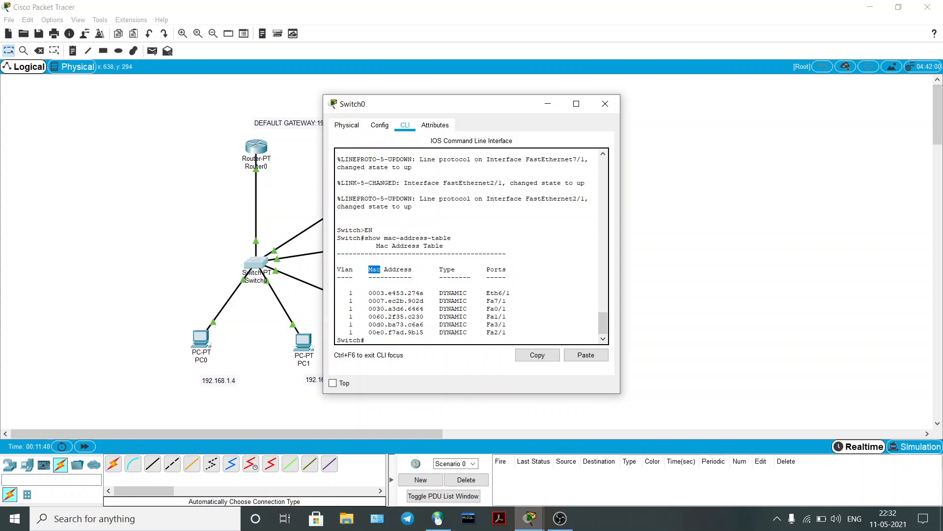
Step: Examine the Vlan column of the MAC address table, then close Switch0's window
{"action": "left_click_drag", "start_coordinate": [337, 269], "coordinate": [357, 293]}
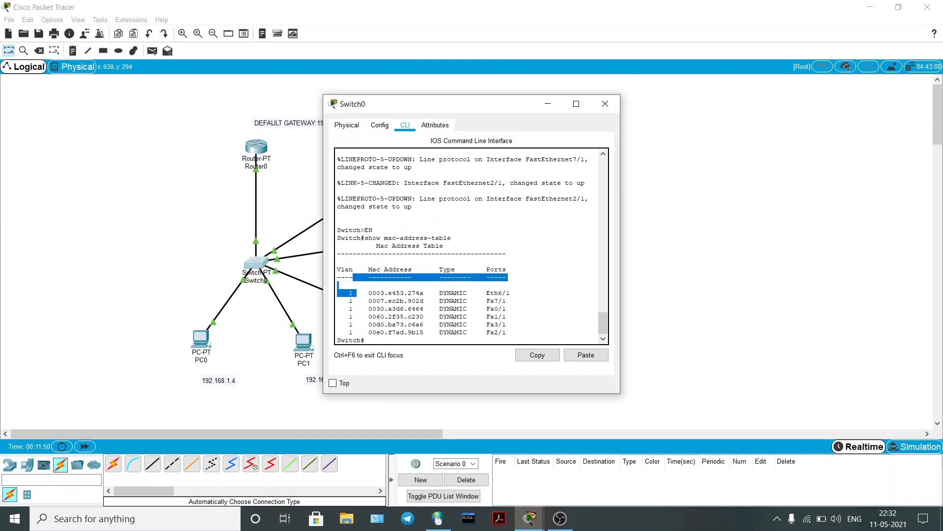
{"action": "left_click", "coordinate": [338, 285]}
{"action": "left_click_drag", "start_coordinate": [345, 293], "coordinate": [357, 332]}
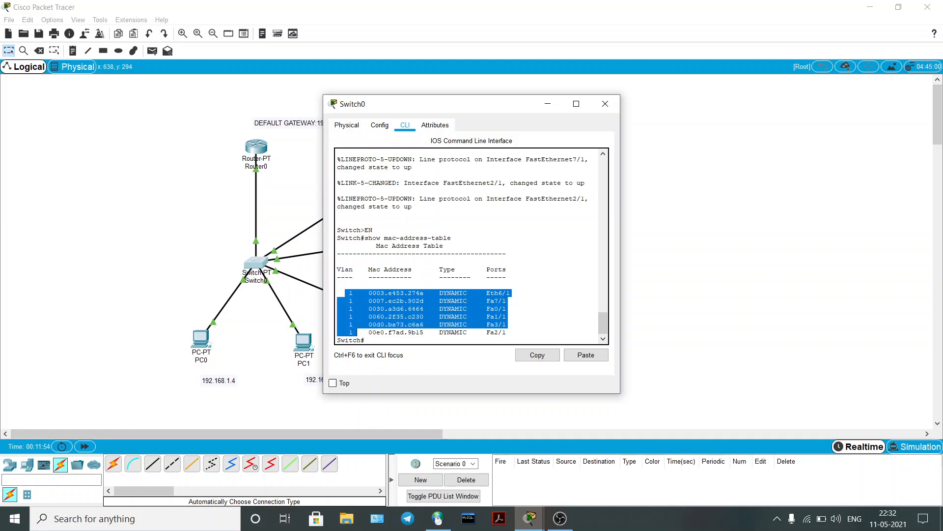
{"action": "left_click", "coordinate": [357, 332]}
{"action": "left_click_drag", "start_coordinate": [345, 293], "coordinate": [361, 333]}
{"action": "left_click", "coordinate": [359, 333]}
{"action": "left_click_drag", "start_coordinate": [349, 293], "coordinate": [357, 333]}
{"action": "left_click", "coordinate": [606, 104]}
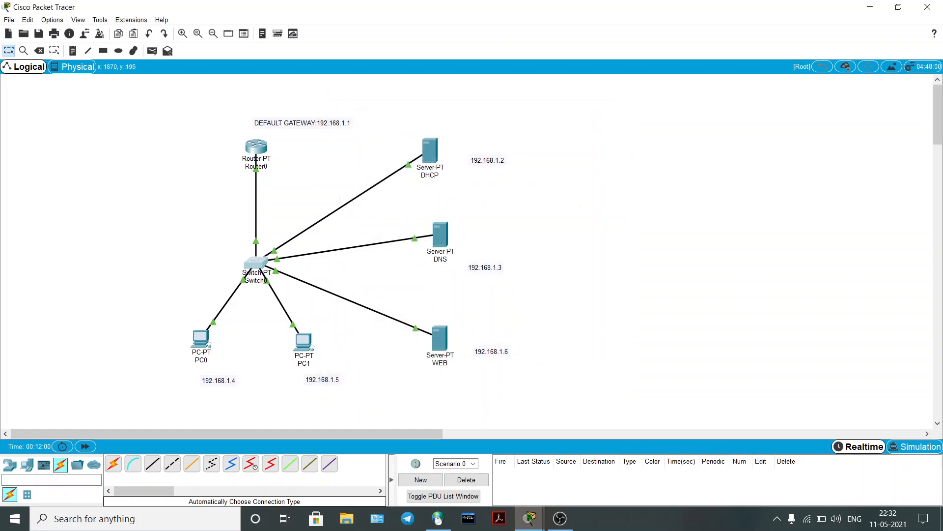
Step: Save the network as a new Packet Tracer file named "basic 1" in the saves folder
{"action": "left_click", "coordinate": [9, 20]}
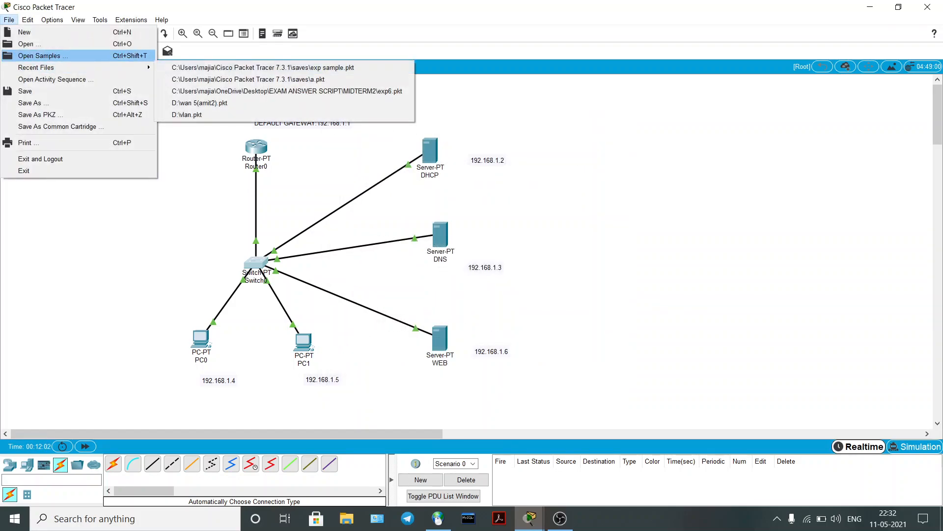
{"action": "left_click", "coordinate": [29, 102]}
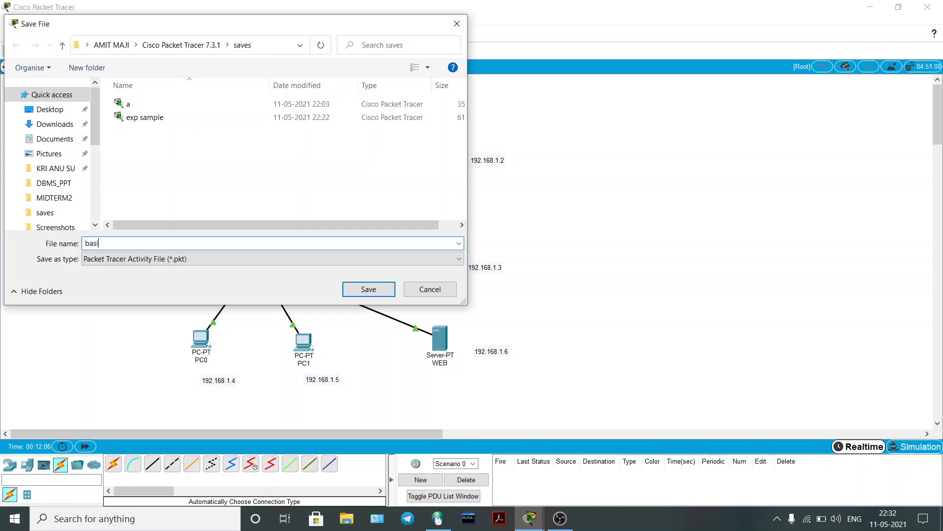
{"action": "key", "text": "Return"}
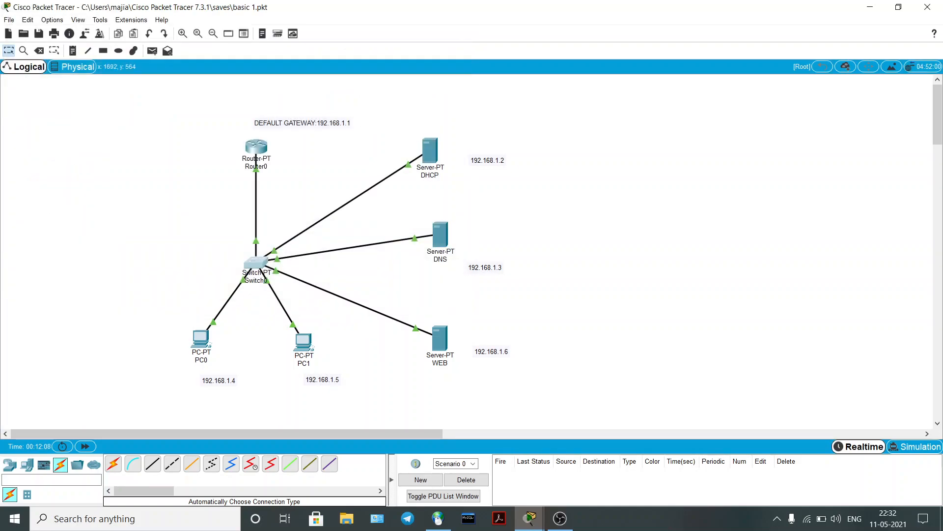